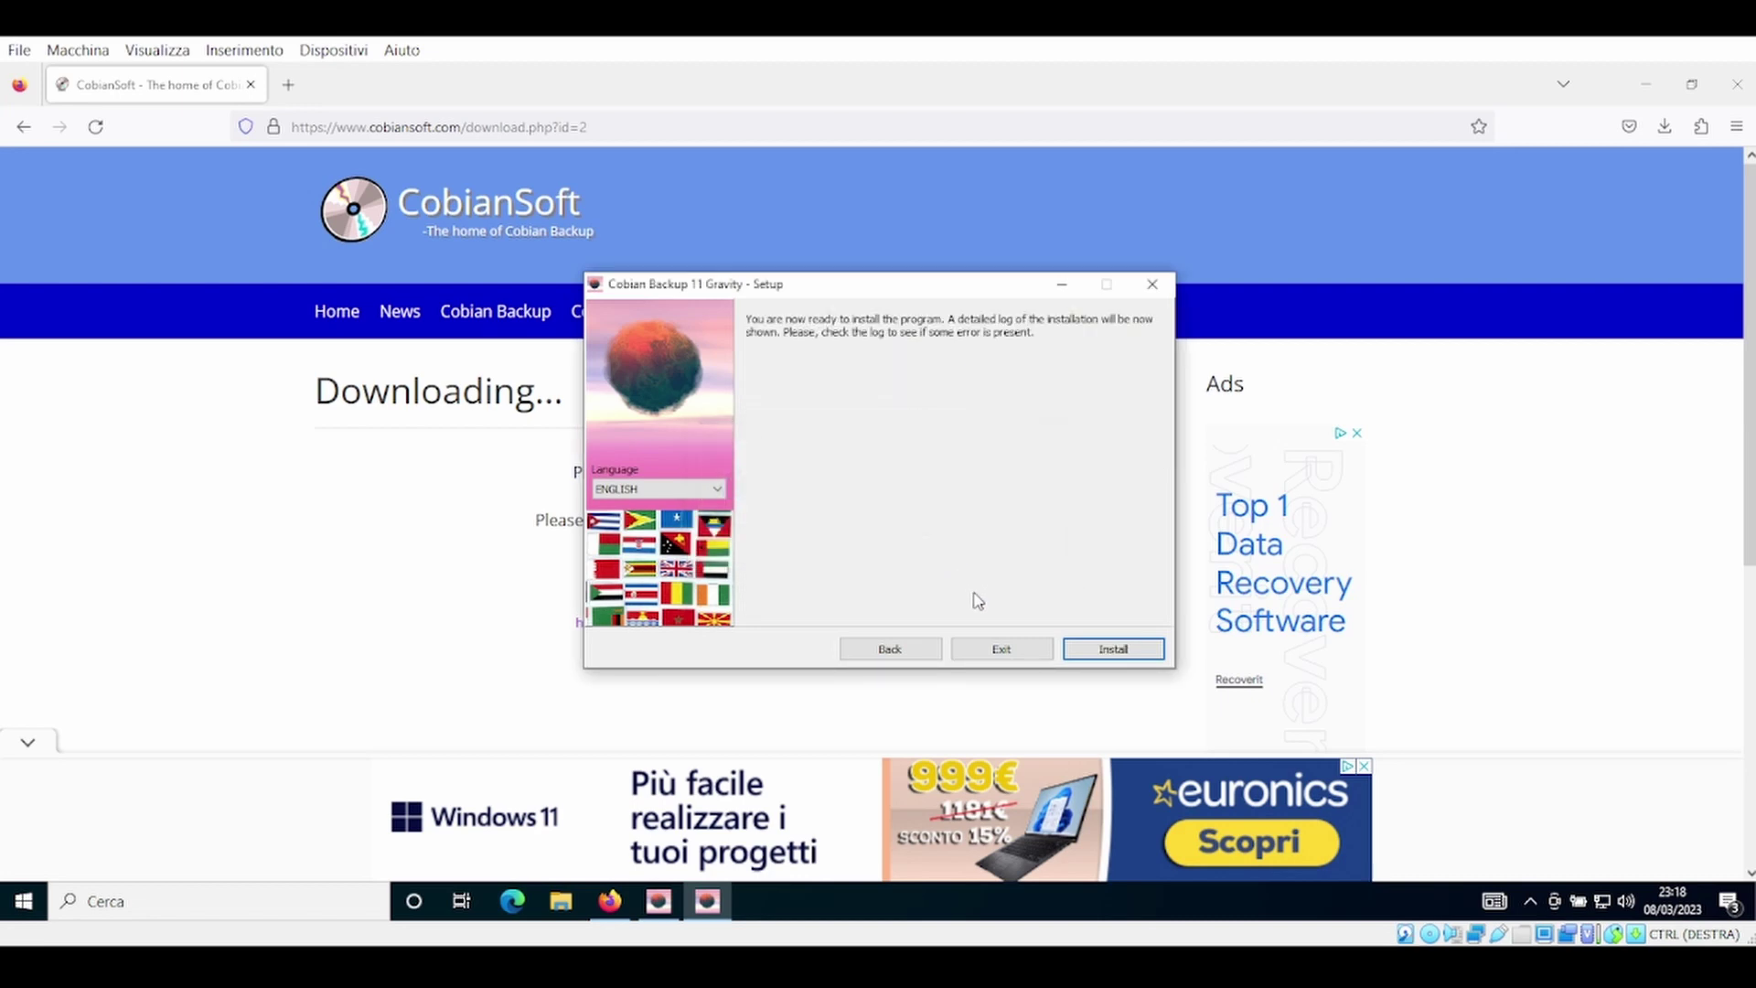
# Install Cobian Backup 11 Gravity, finish the setup wizard and minimize the browser to the desktop.
pyautogui.click(1104, 651)
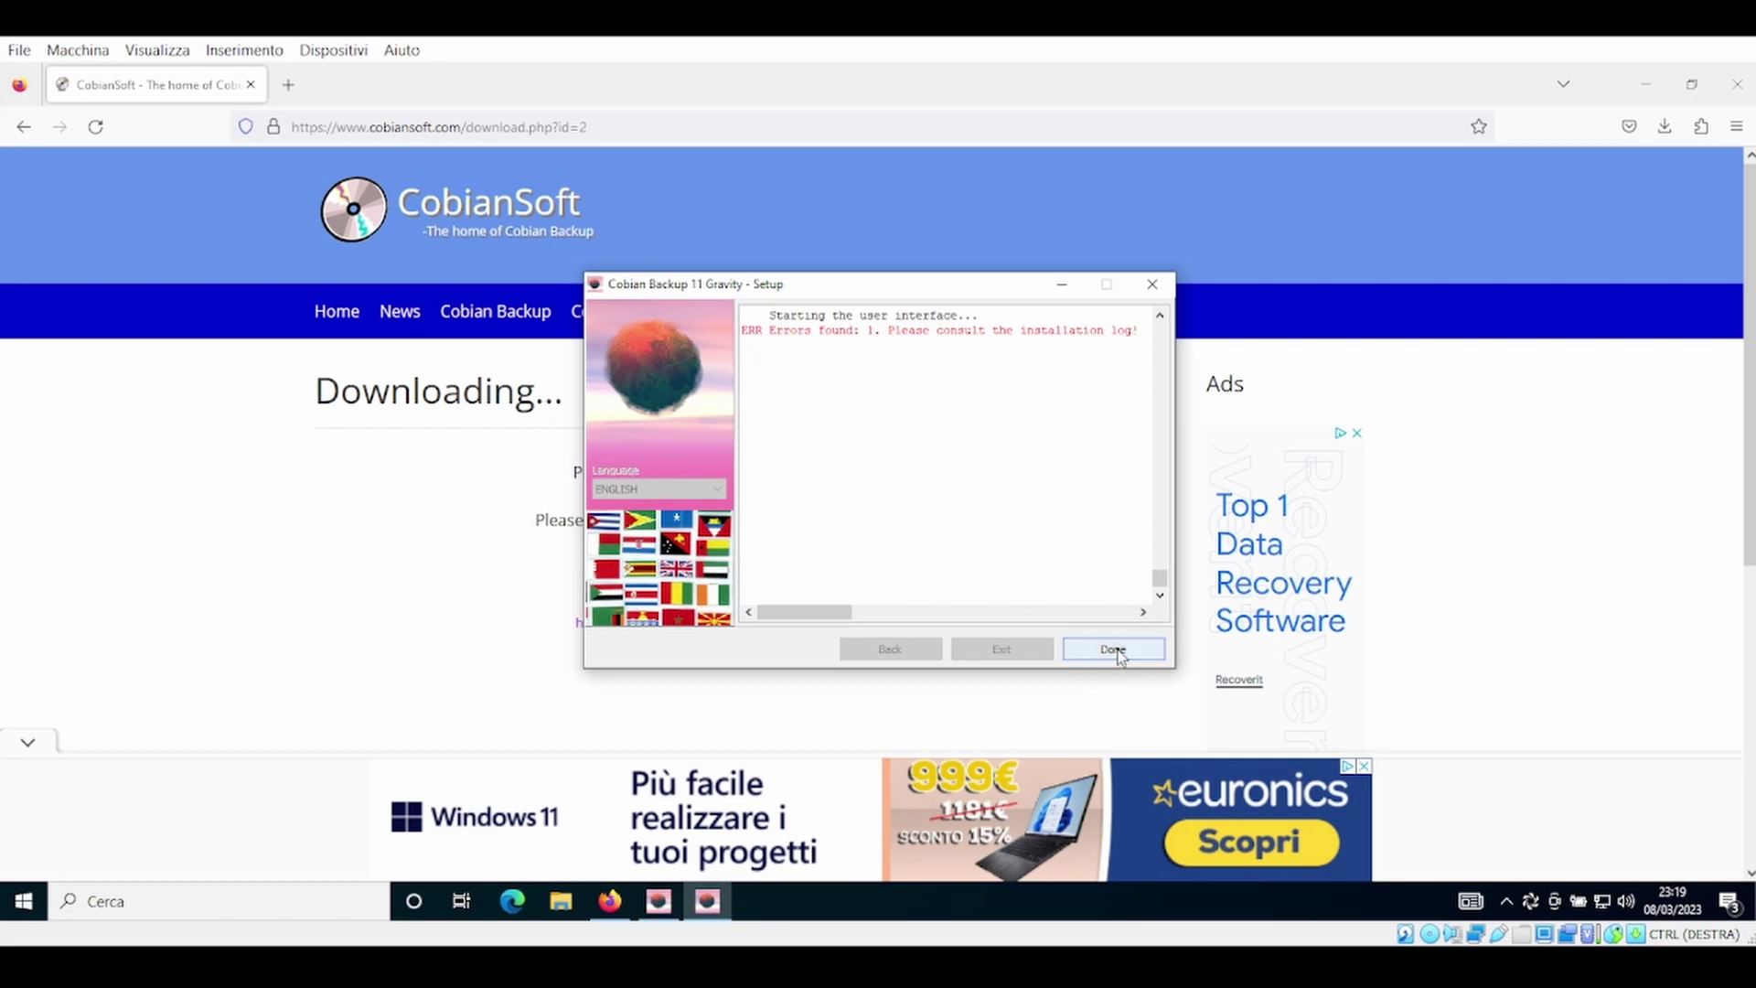
pyautogui.click(1116, 649)
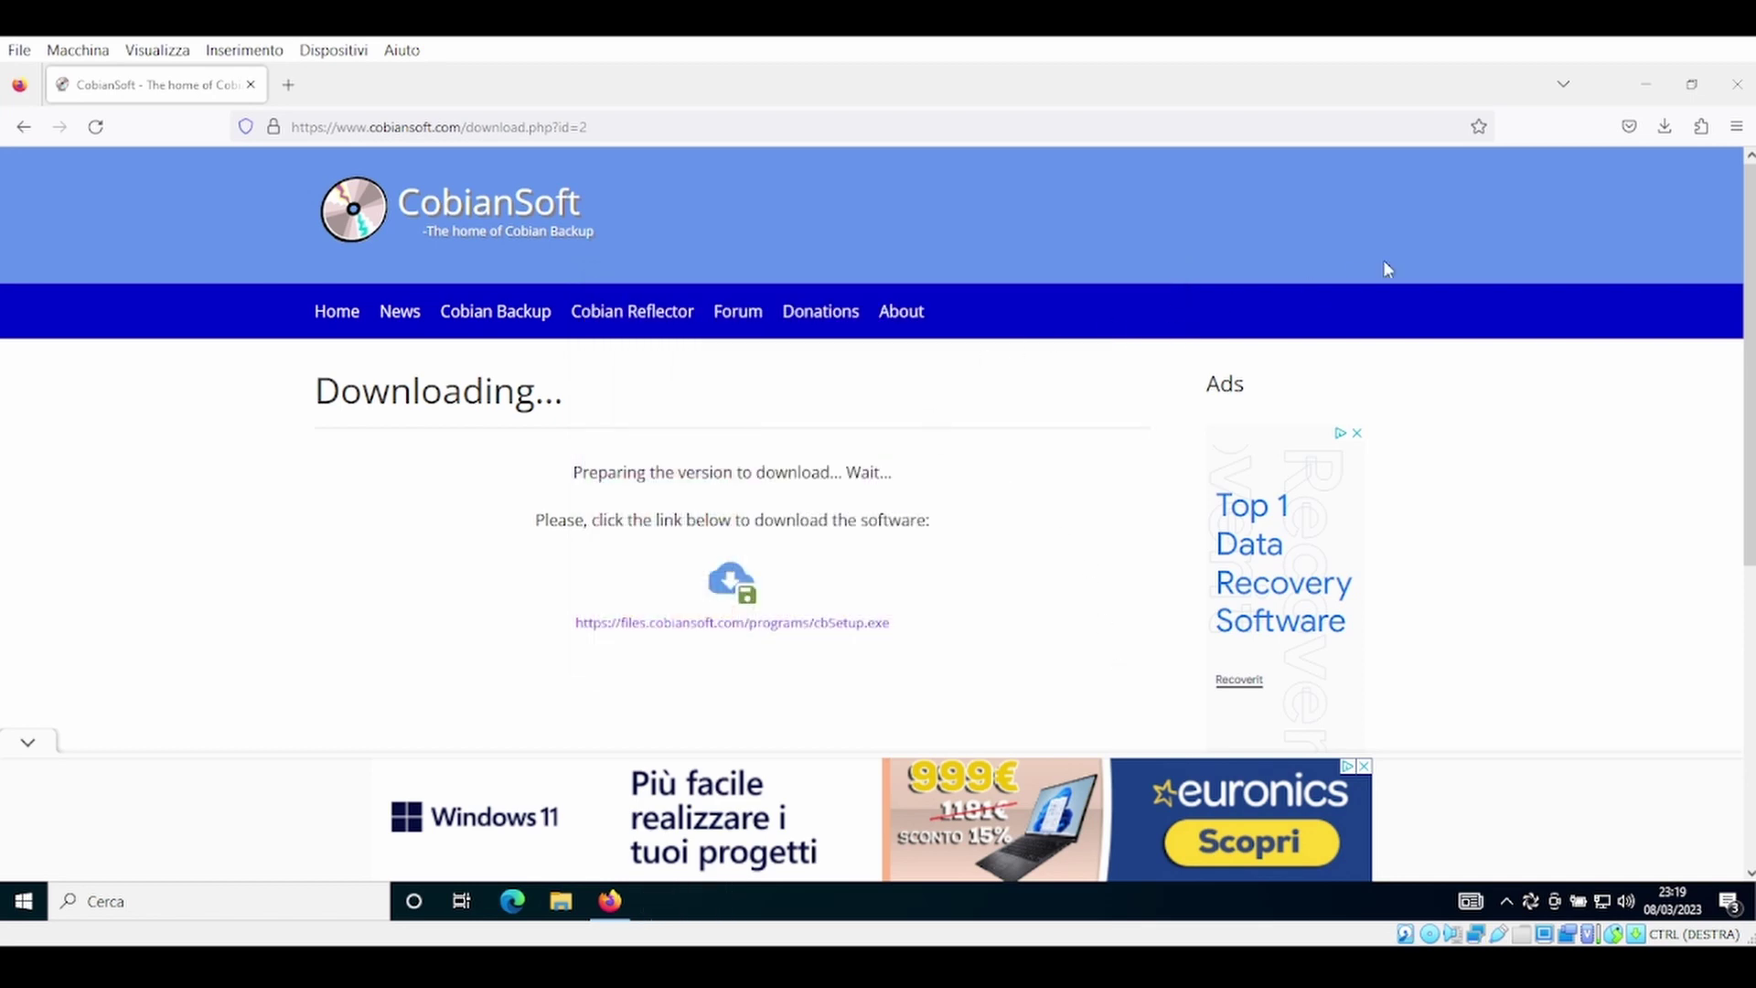
pyautogui.click(1644, 84)
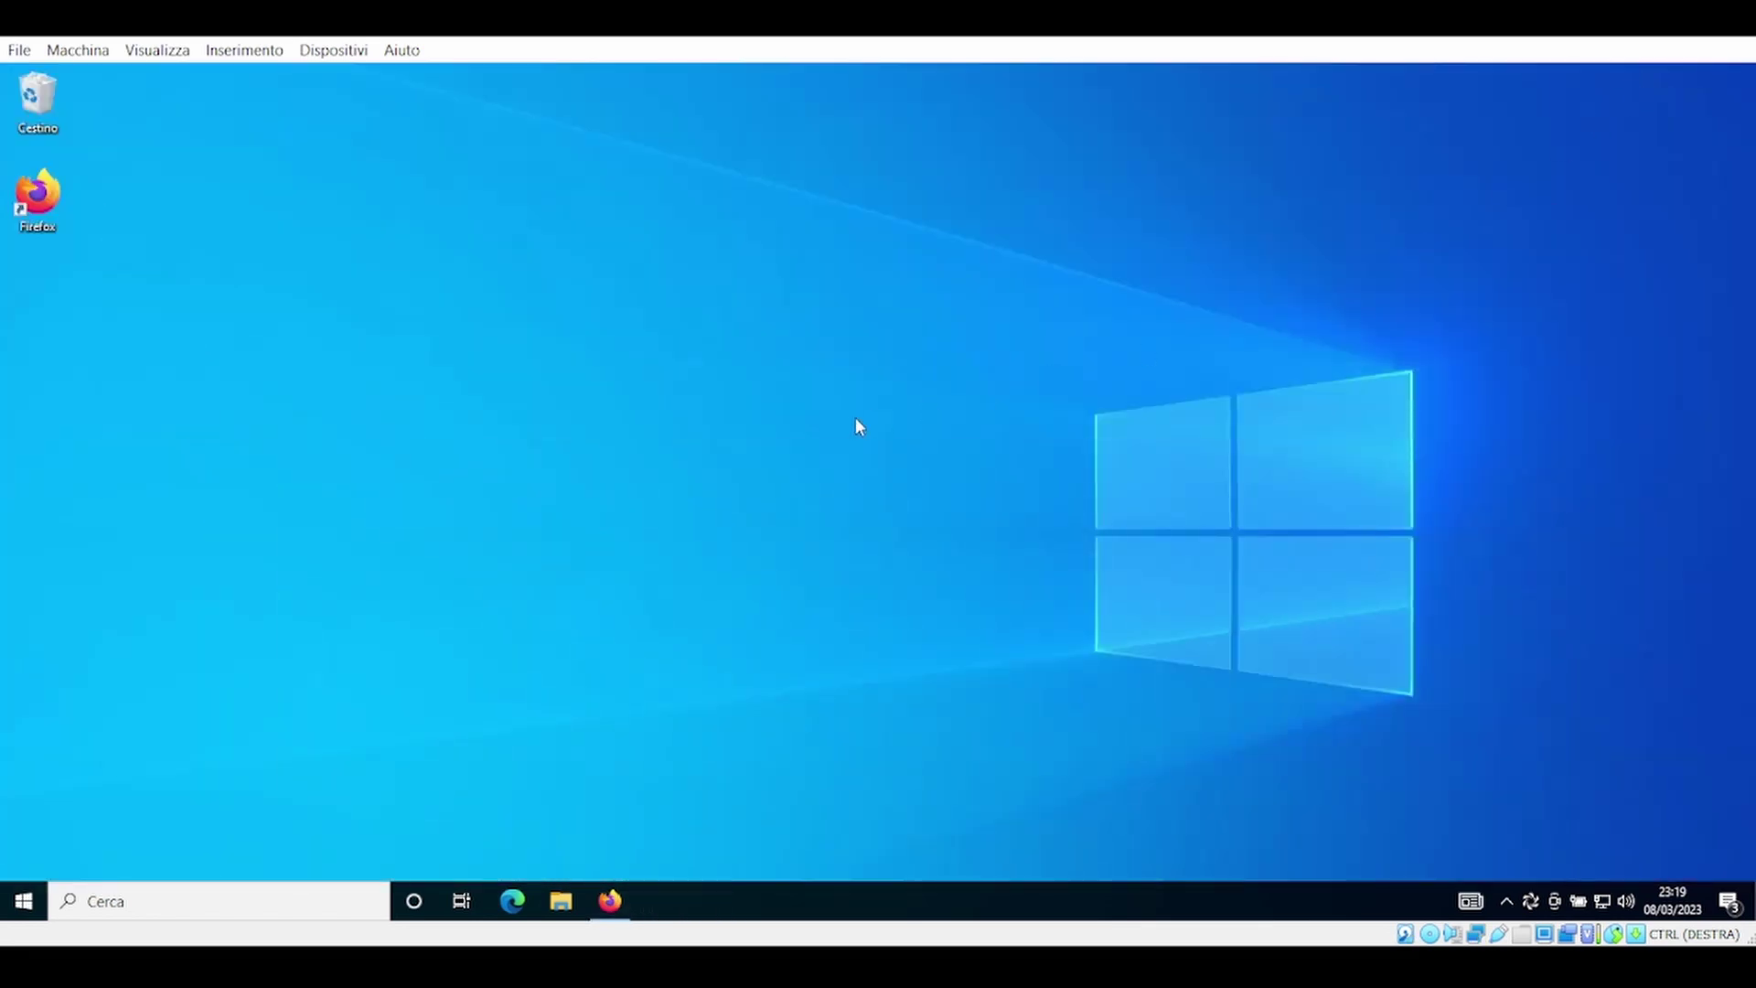
# Try to launch Cobian Backup 11 - Application by searching Windows for "cobi".
pyautogui.click(560, 901)
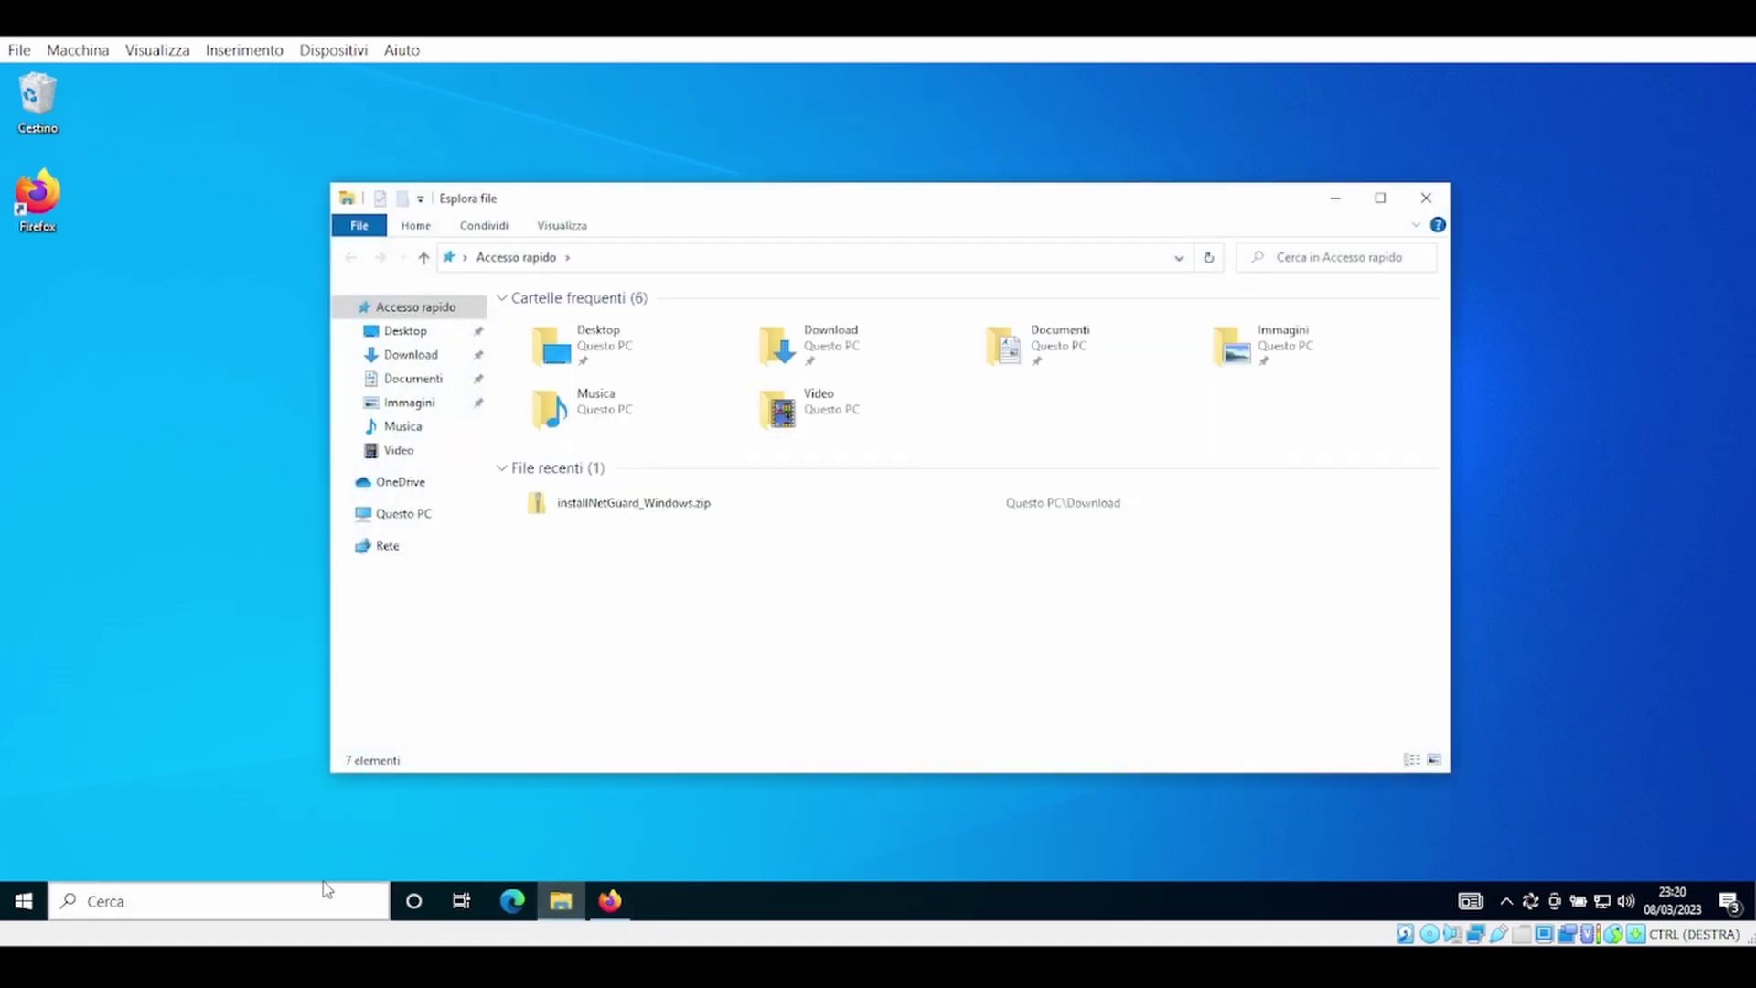
pyautogui.click(331, 892)
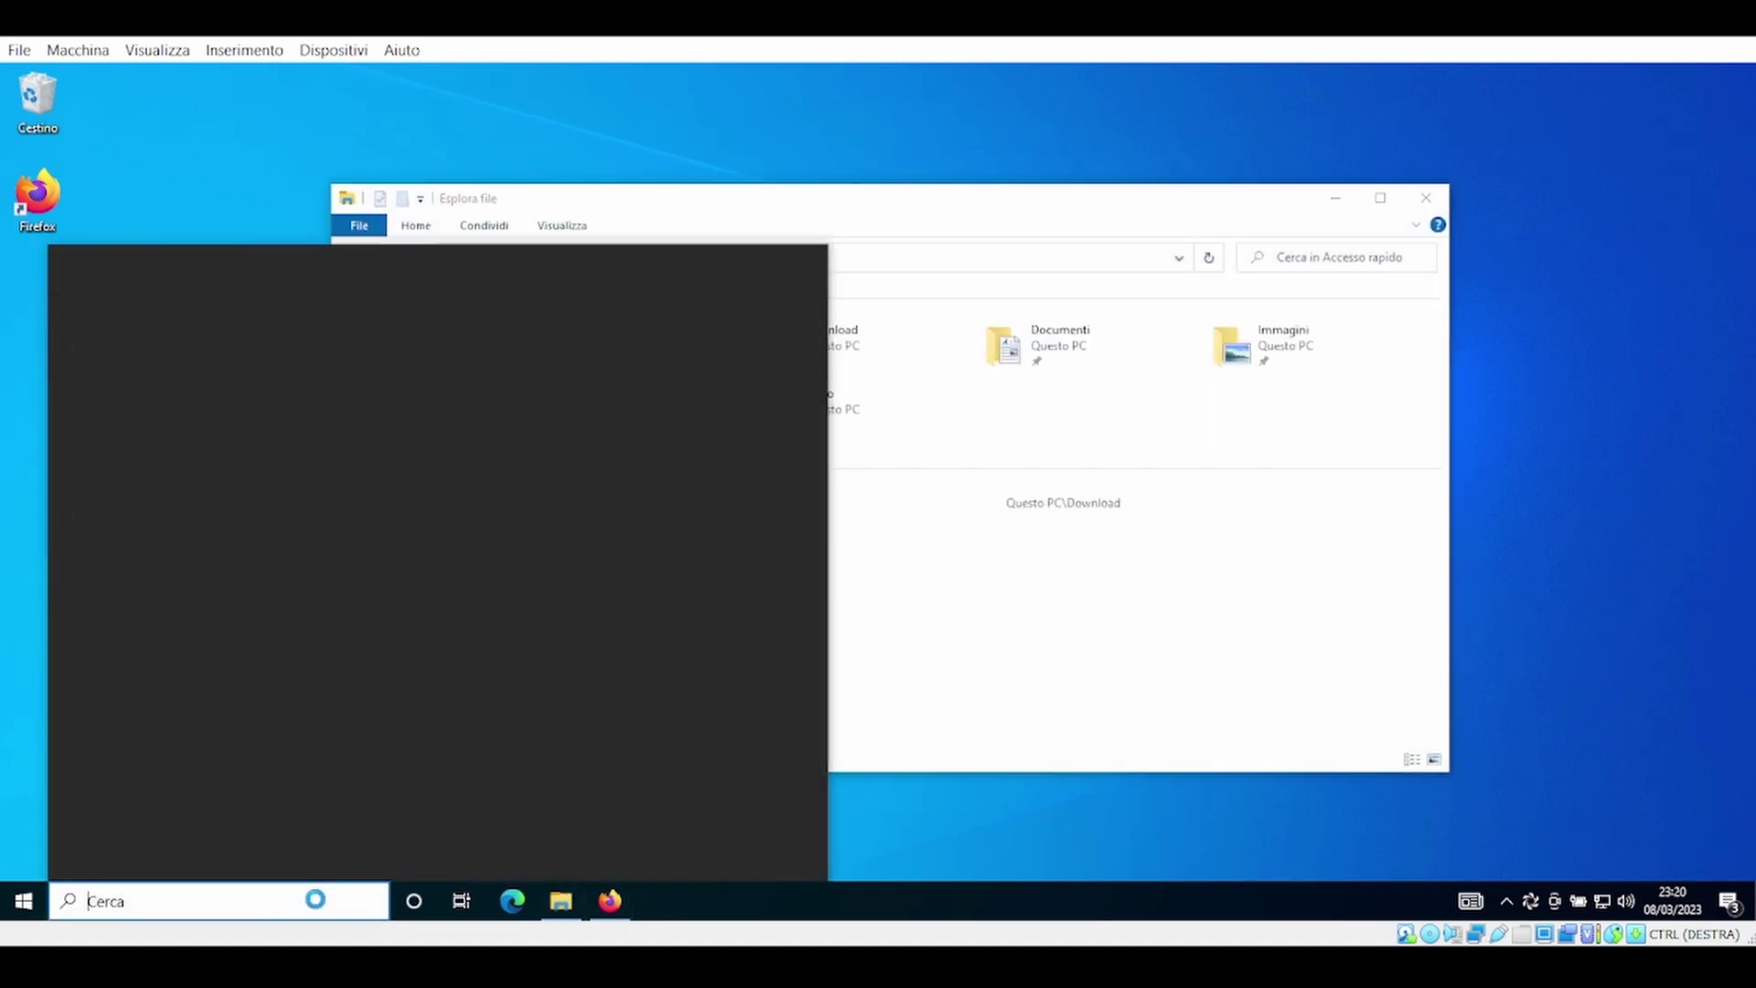
pyautogui.write('cobi')
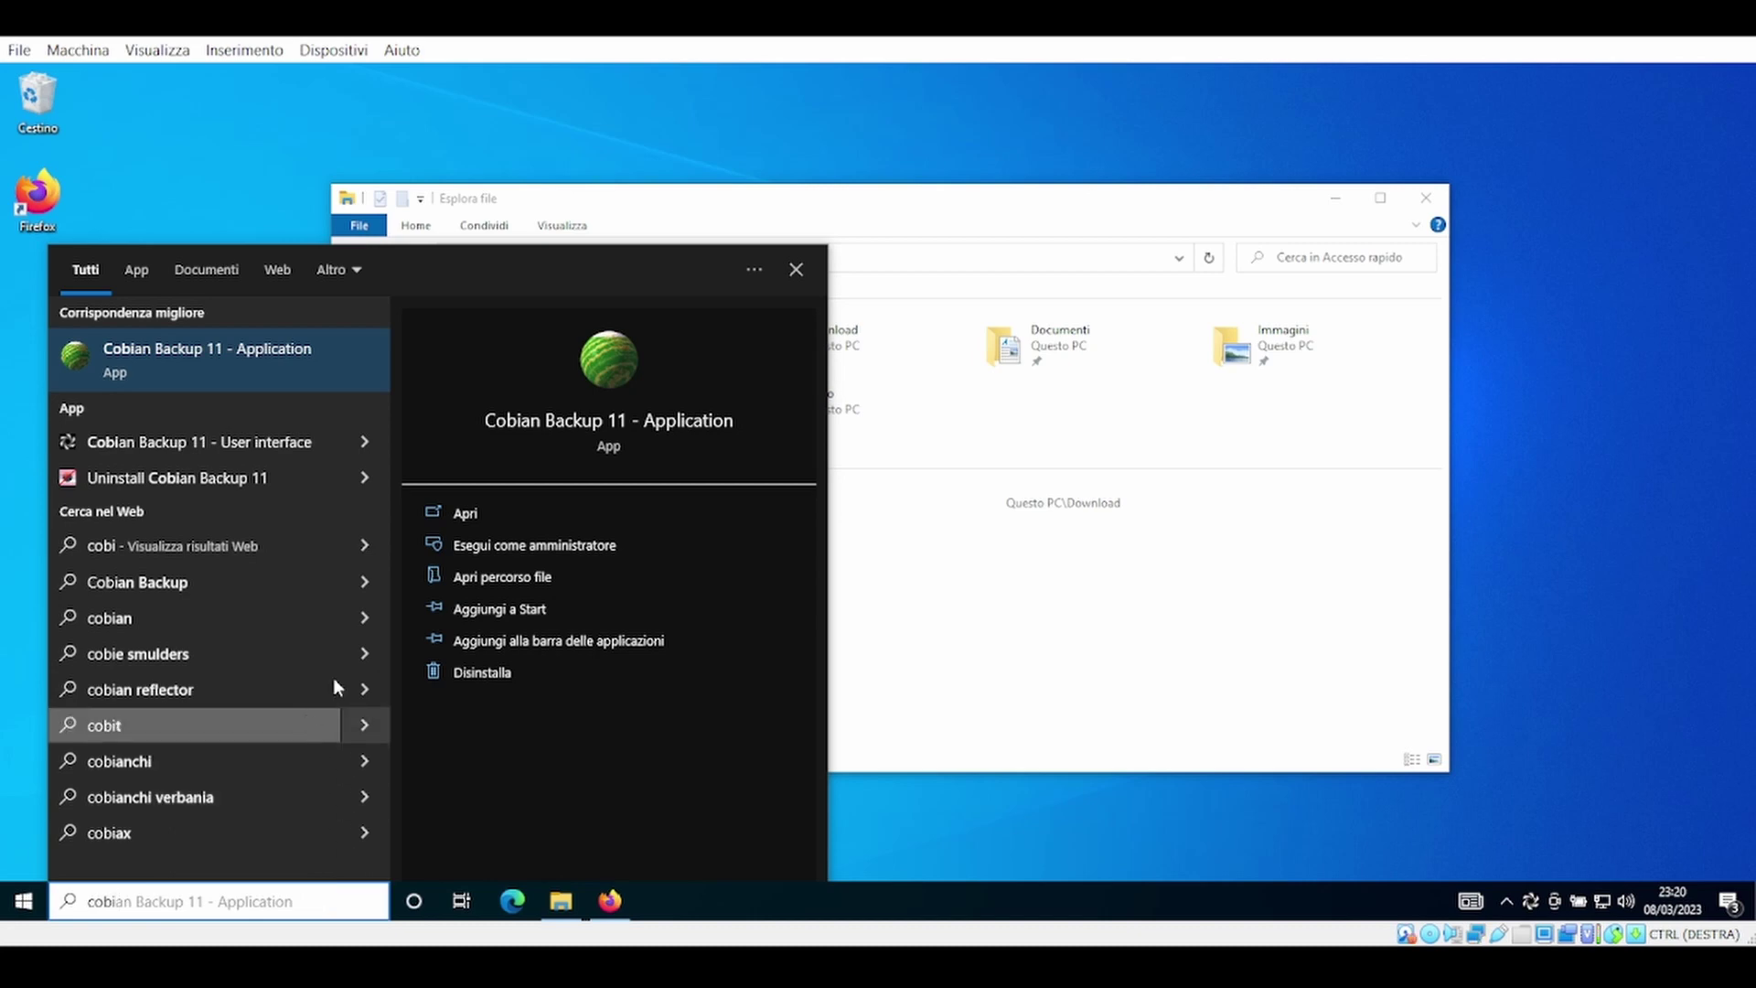
pyautogui.click(337, 350)
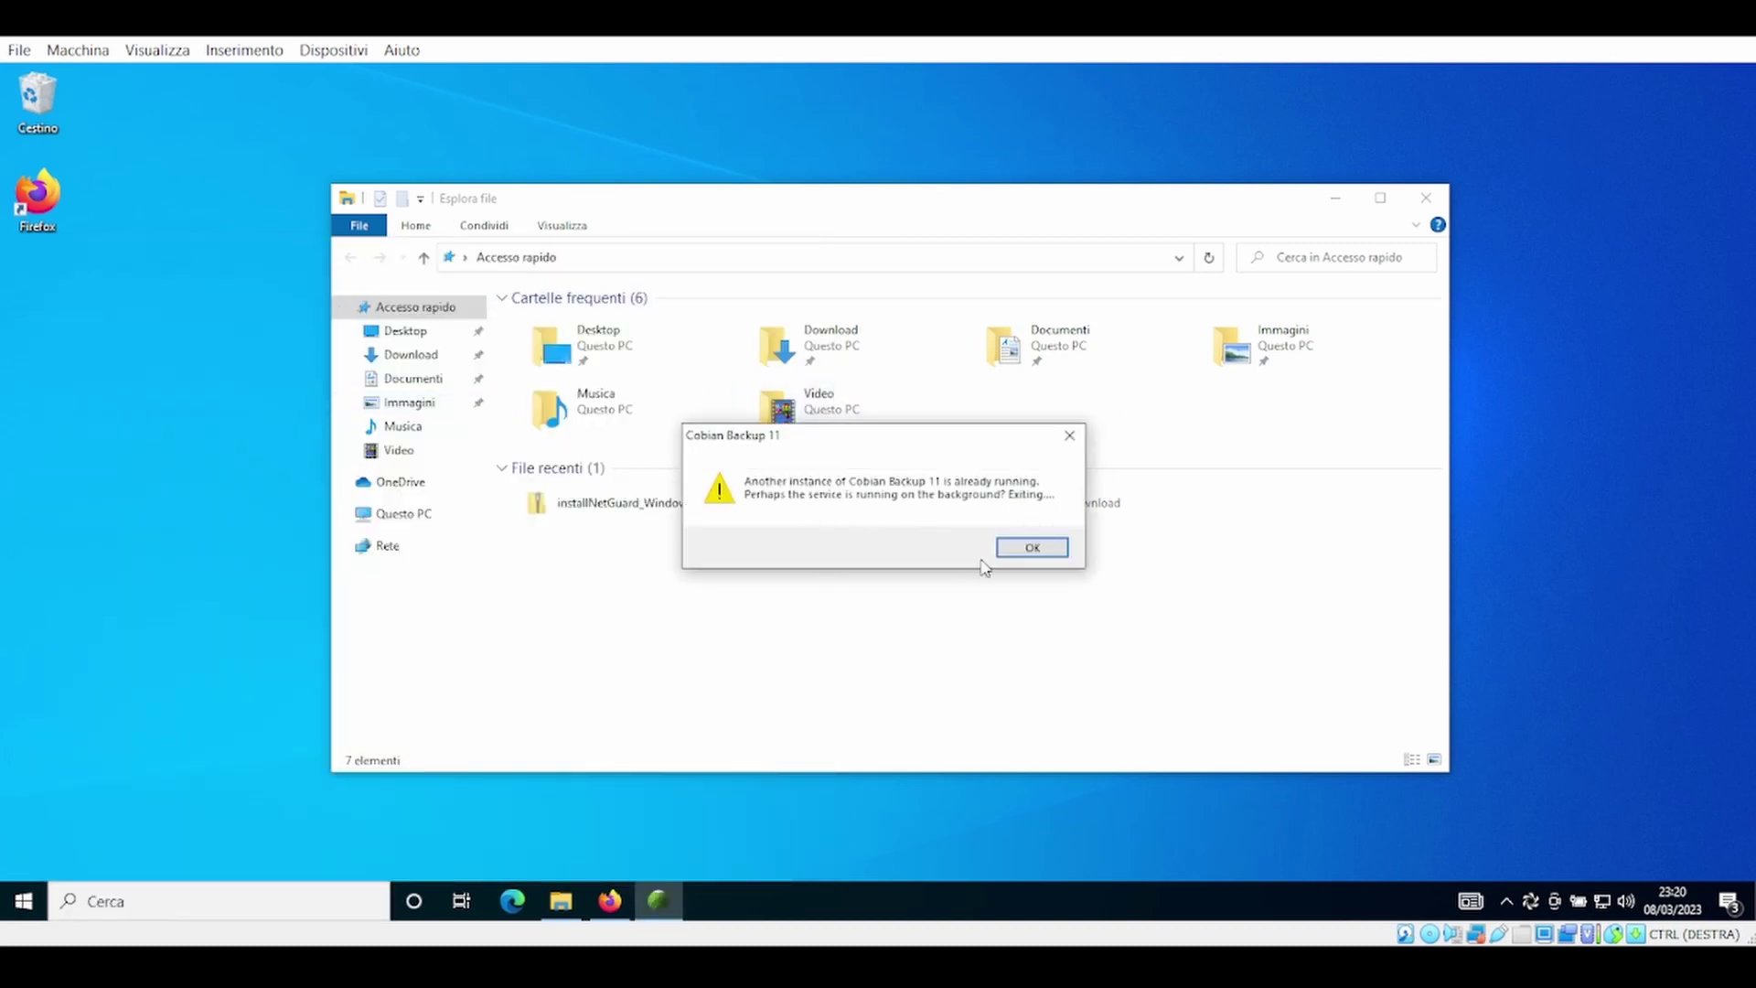
pyautogui.click(1011, 549)
# Open the running Cobian Backup 11 interface from the hidden tray icons and close the File Explorer window behind it.
pyautogui.click(1506, 901)
pyautogui.doubleClick(1529, 858)
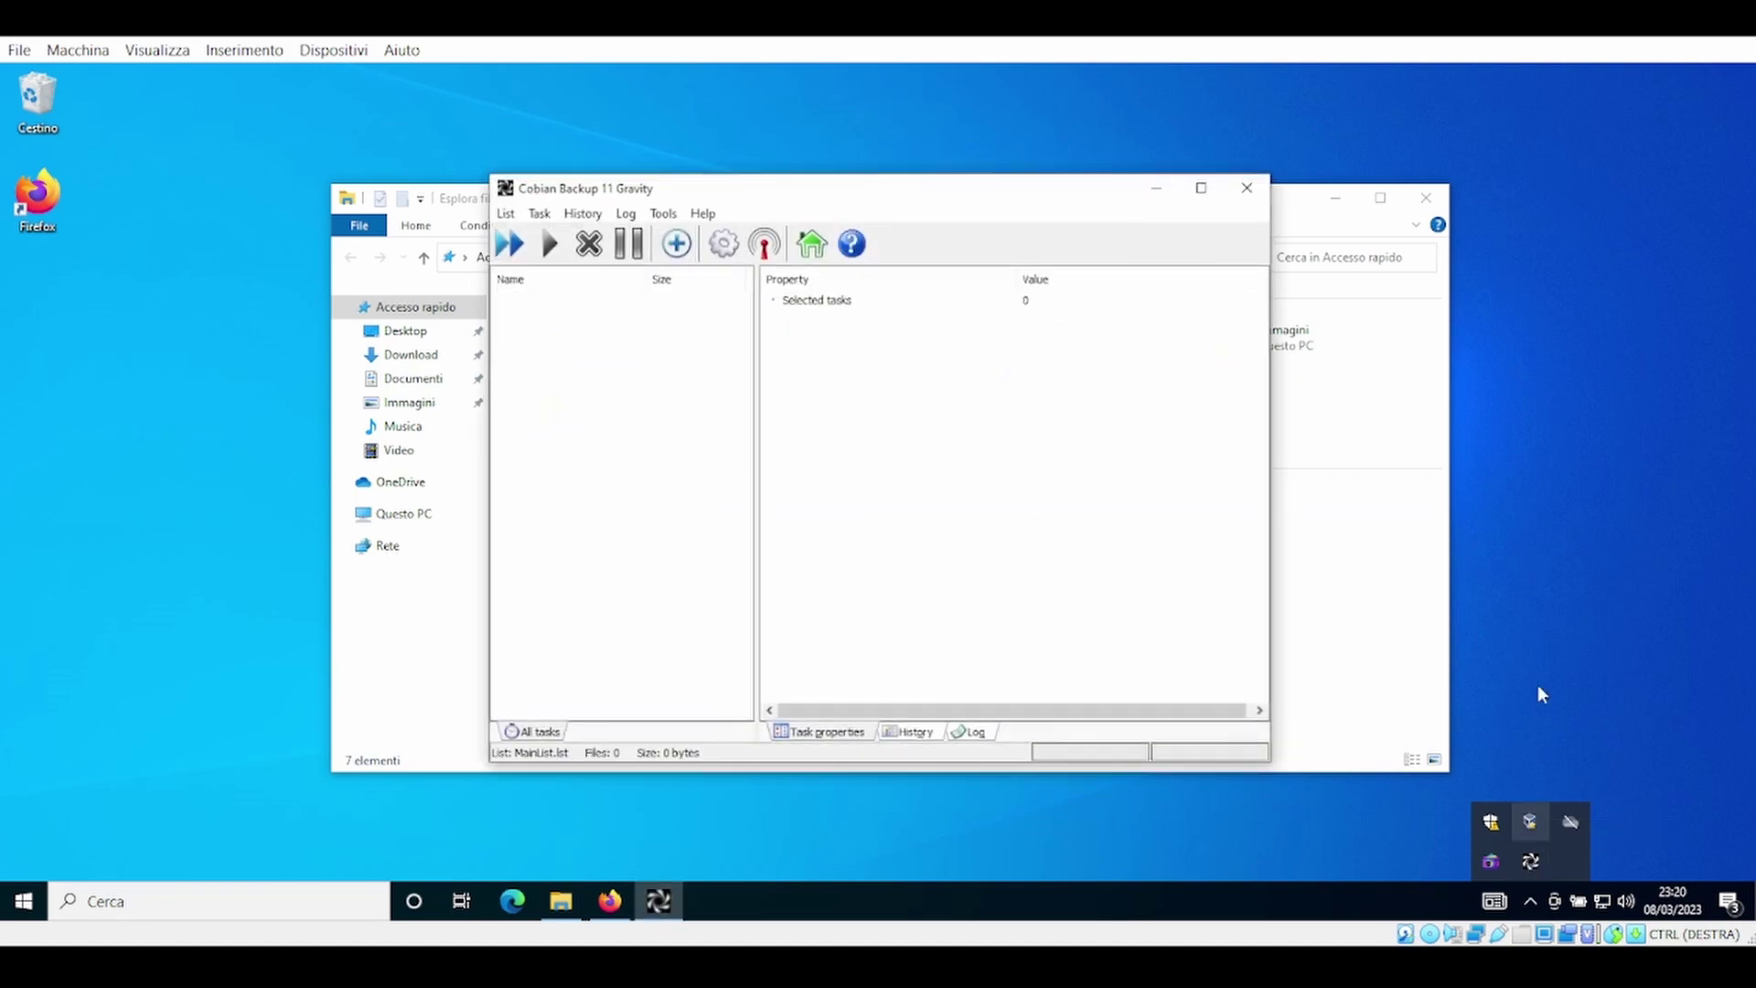
pyautogui.click(1434, 202)
pyautogui.moveTo(714, 193); pyautogui.dragTo(671, 186)
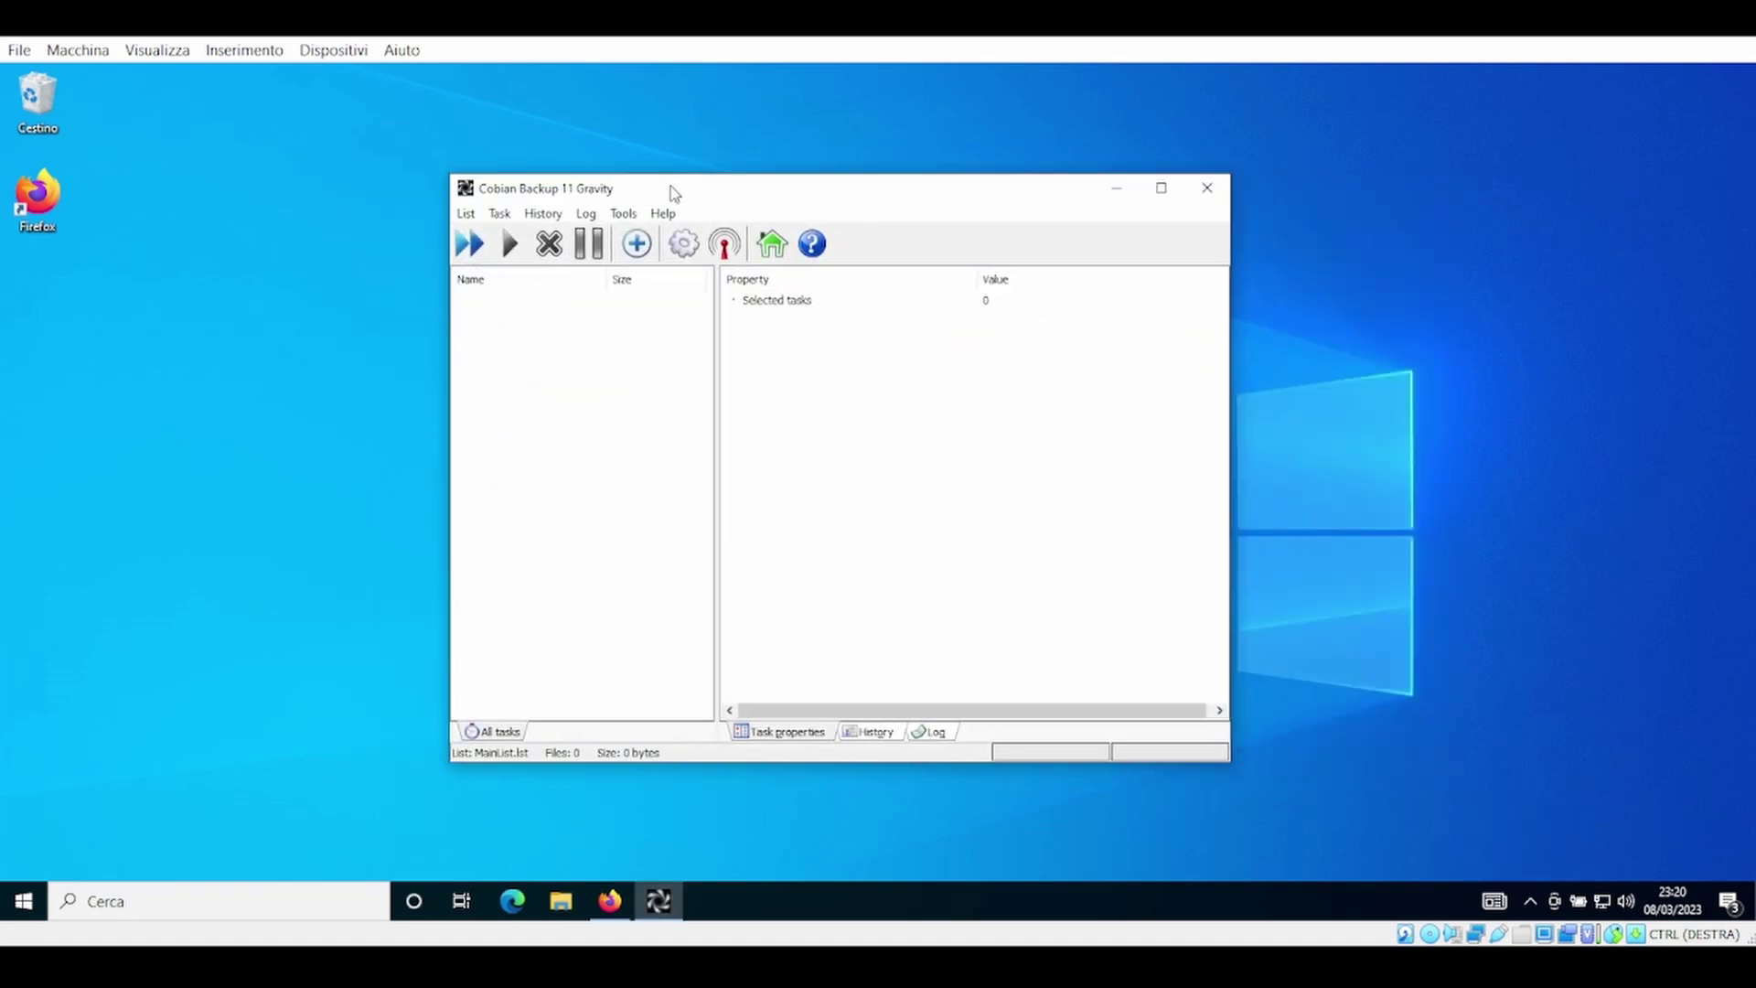
# Create a new backup task named Backup_Cartella_test.
pyautogui.click(501, 216)
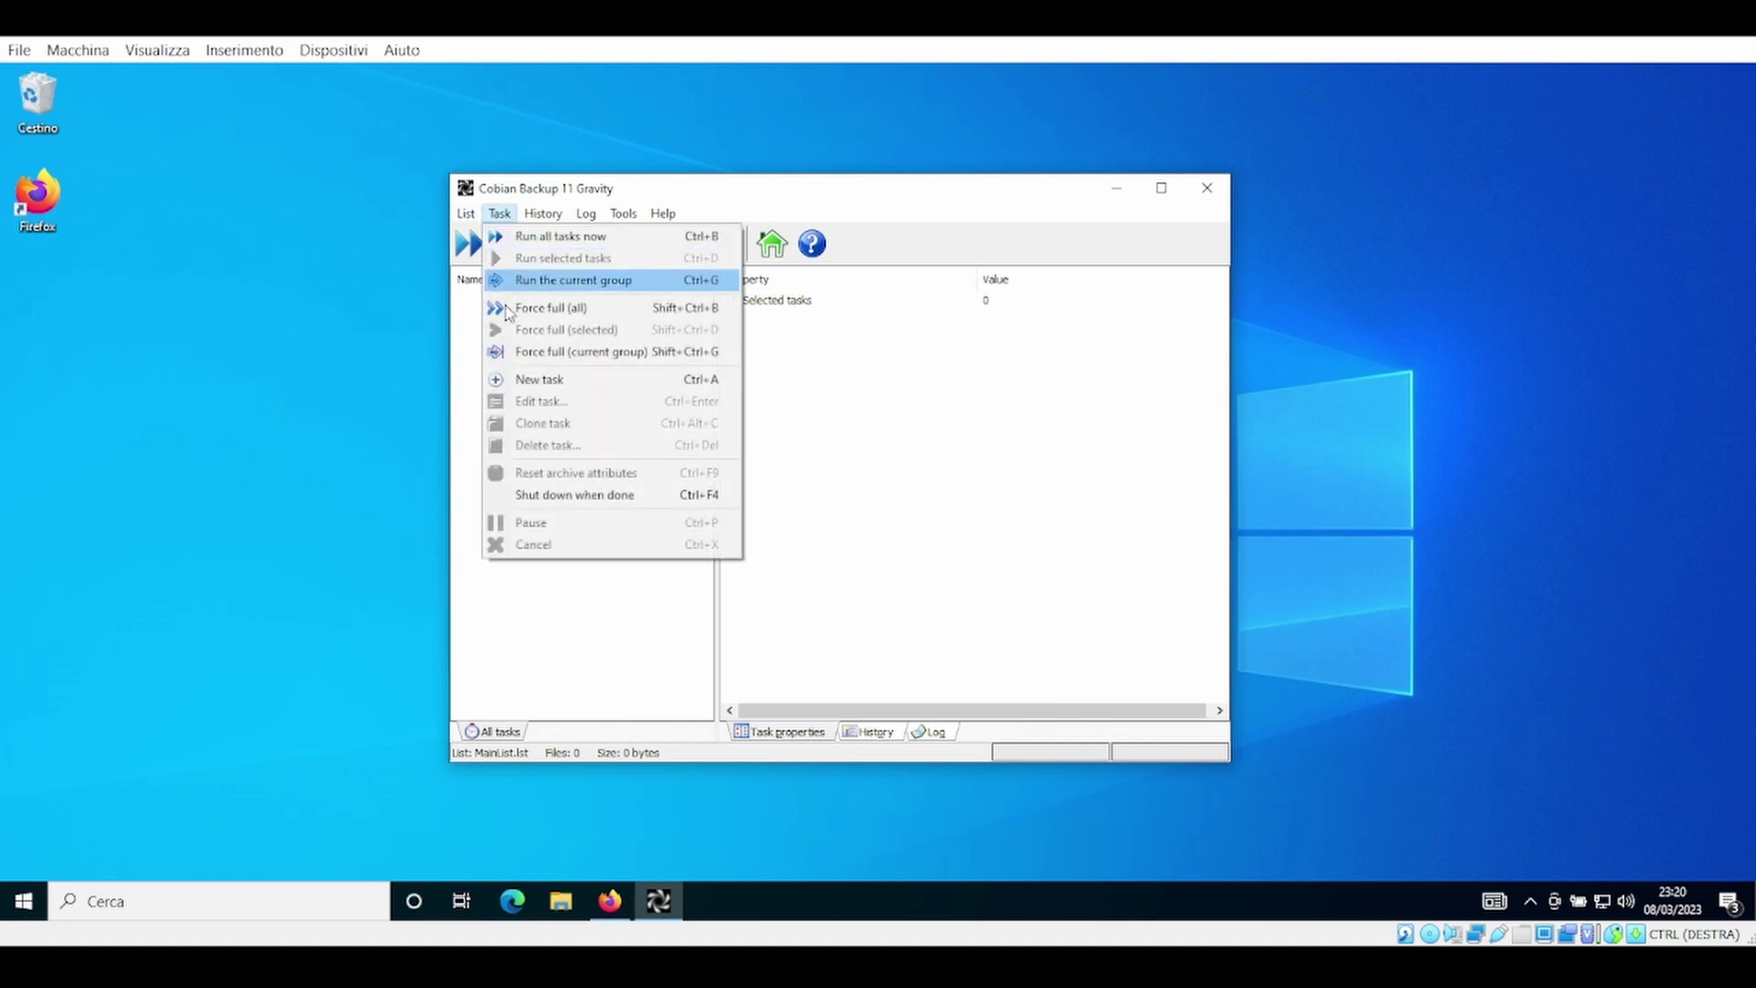
pyautogui.click(554, 382)
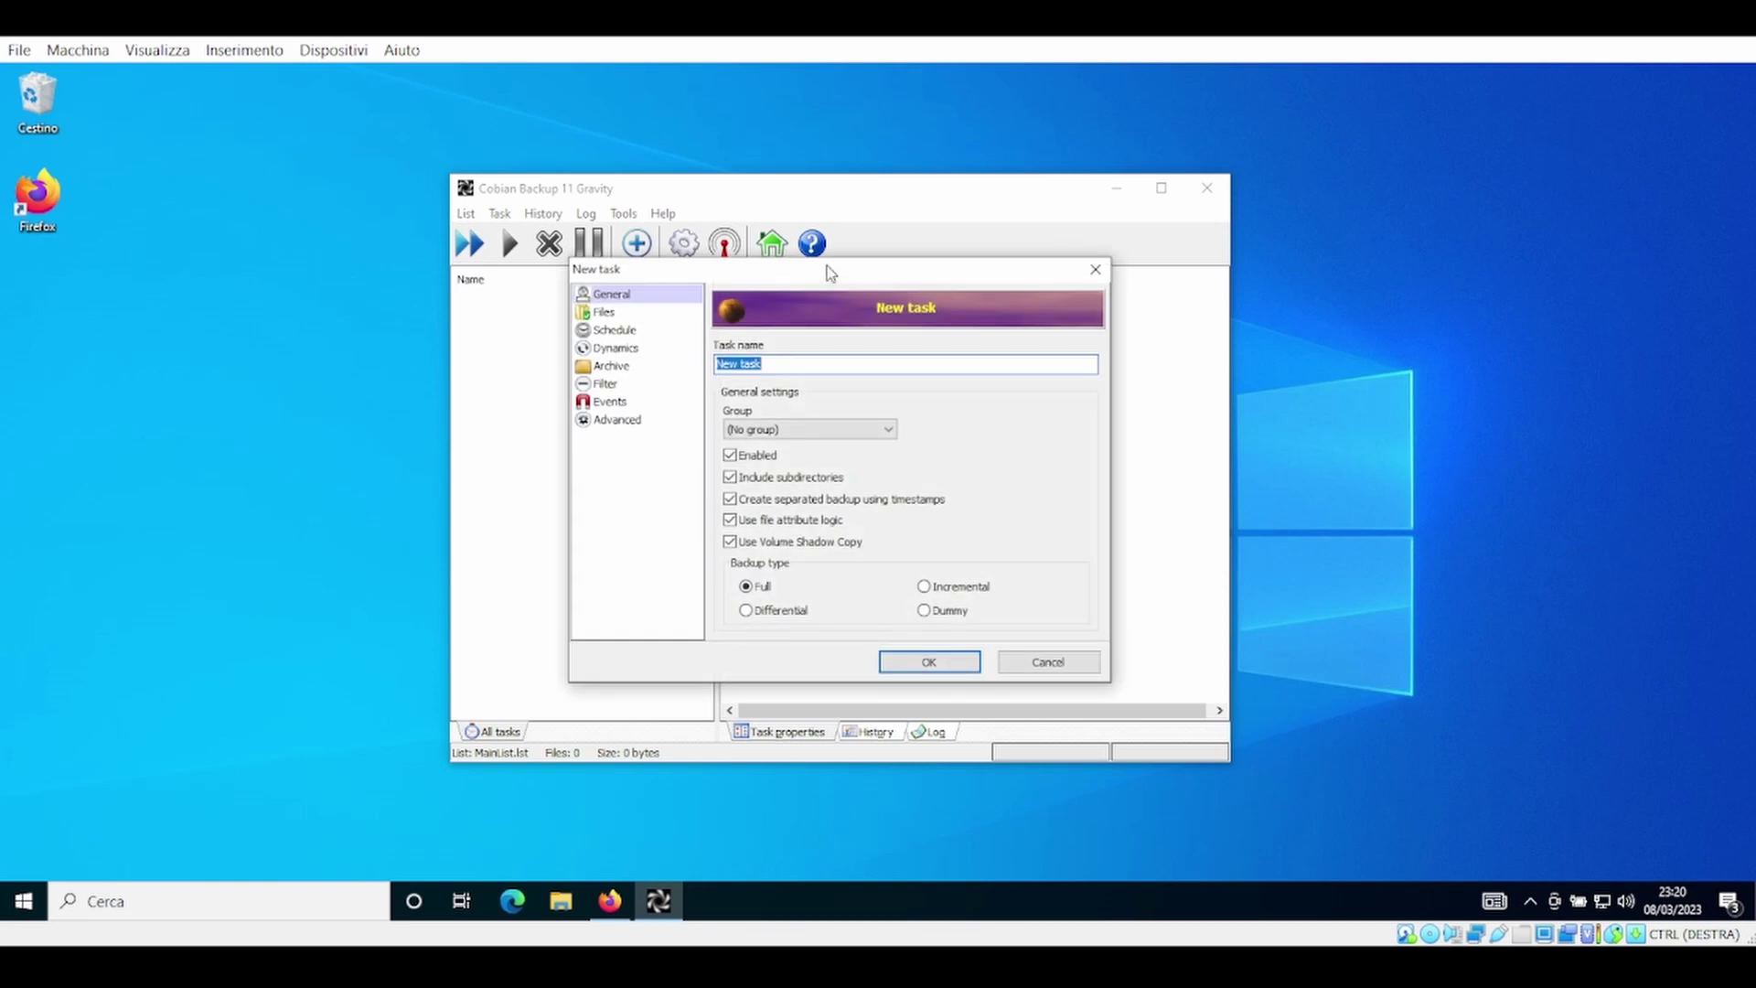
pyautogui.click(768, 364)
pyautogui.moveTo(765, 364); pyautogui.dragTo(715, 364)
pyautogui.write('Backup_Cartella_test')
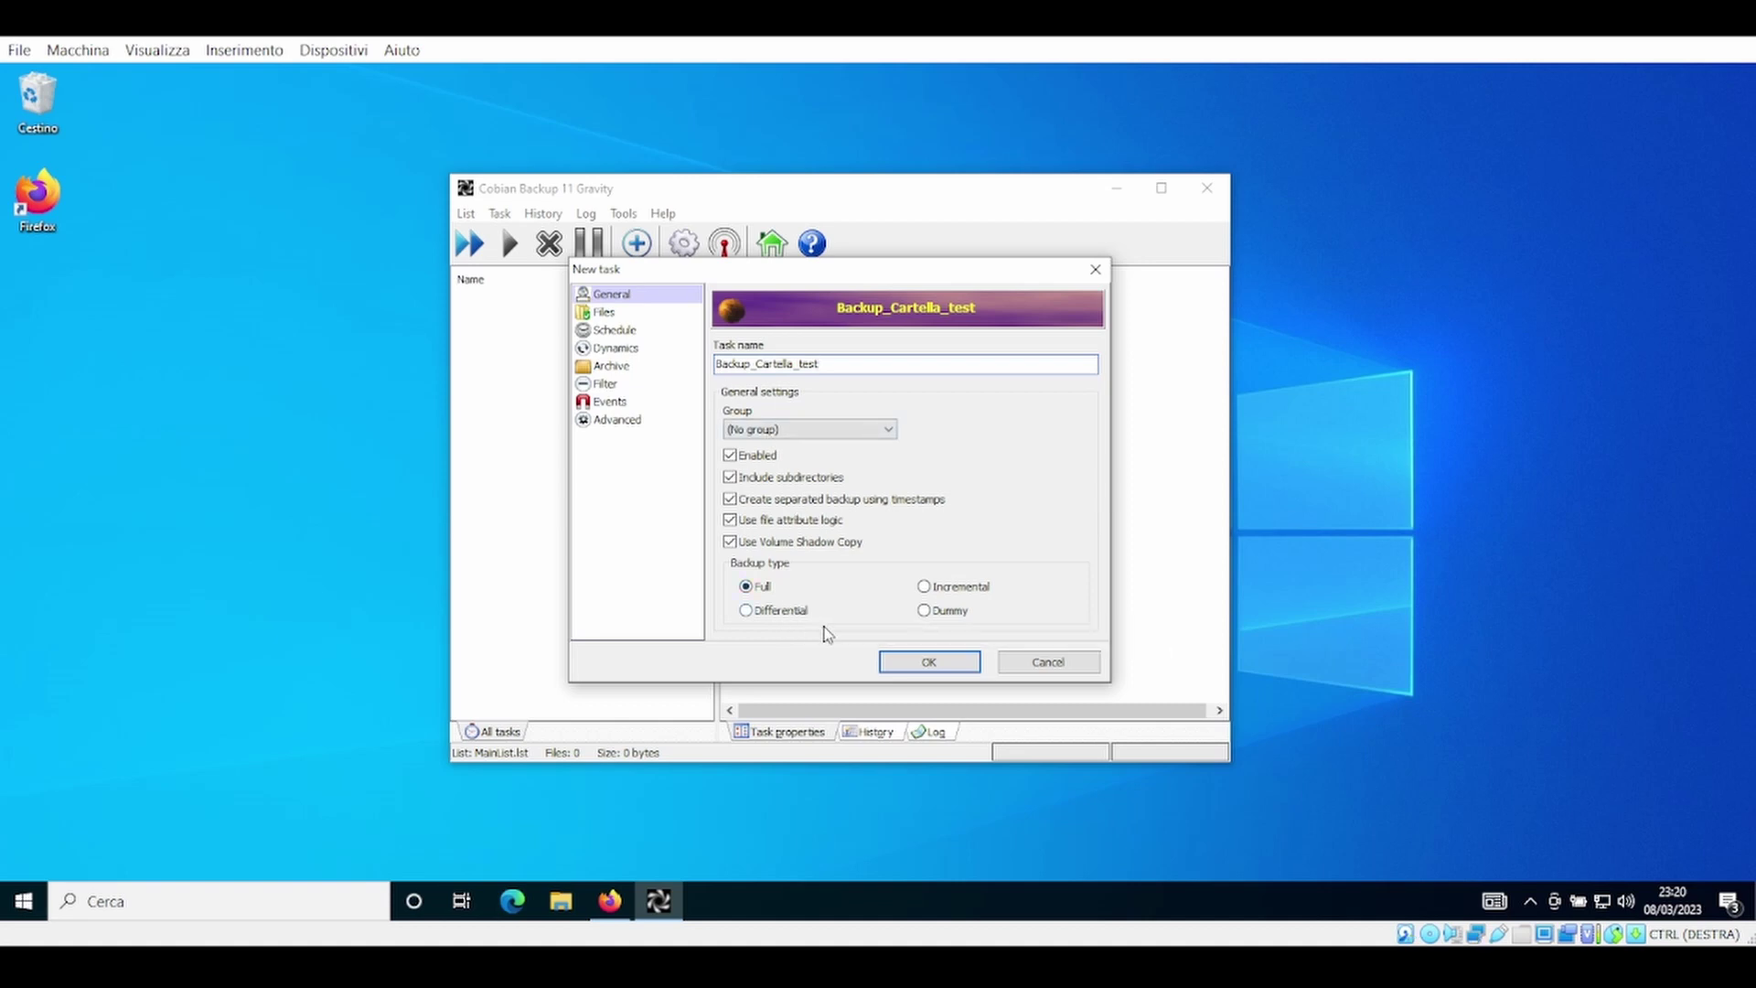
# Show the task's Files settings and create a folder named Sorgente on the desktop.
pyautogui.click(606, 314)
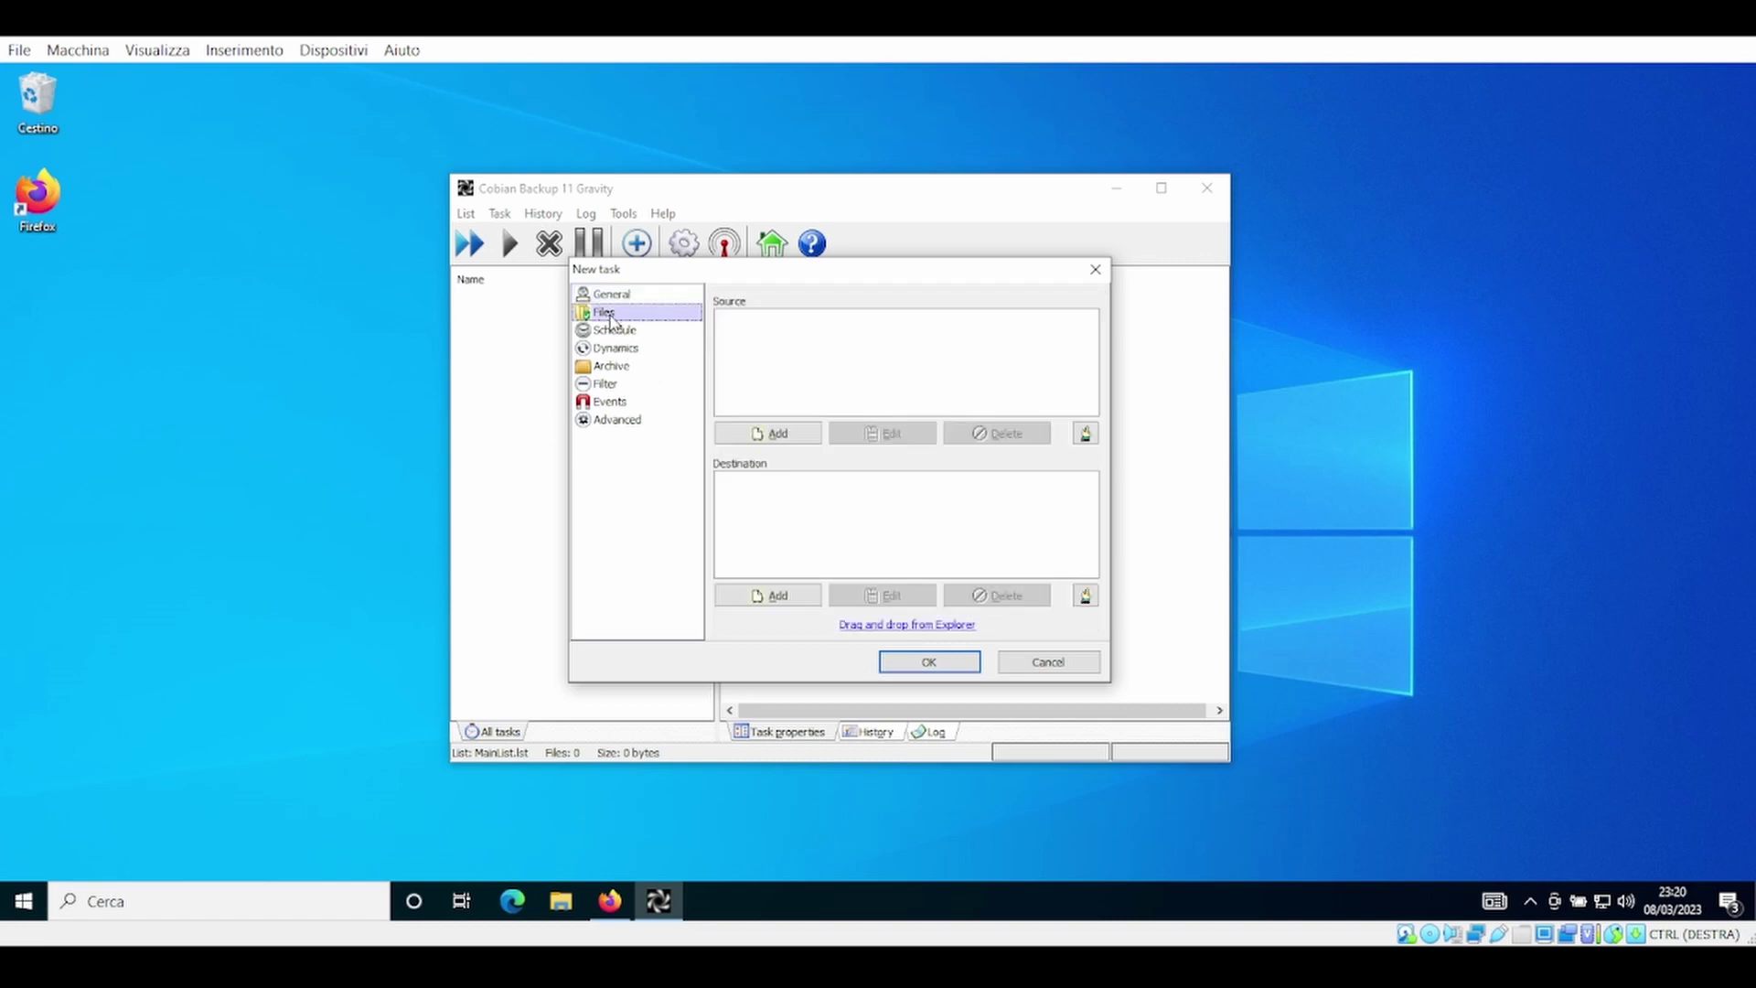
pyautogui.click(768, 433)
pyautogui.rightClick(108, 355)
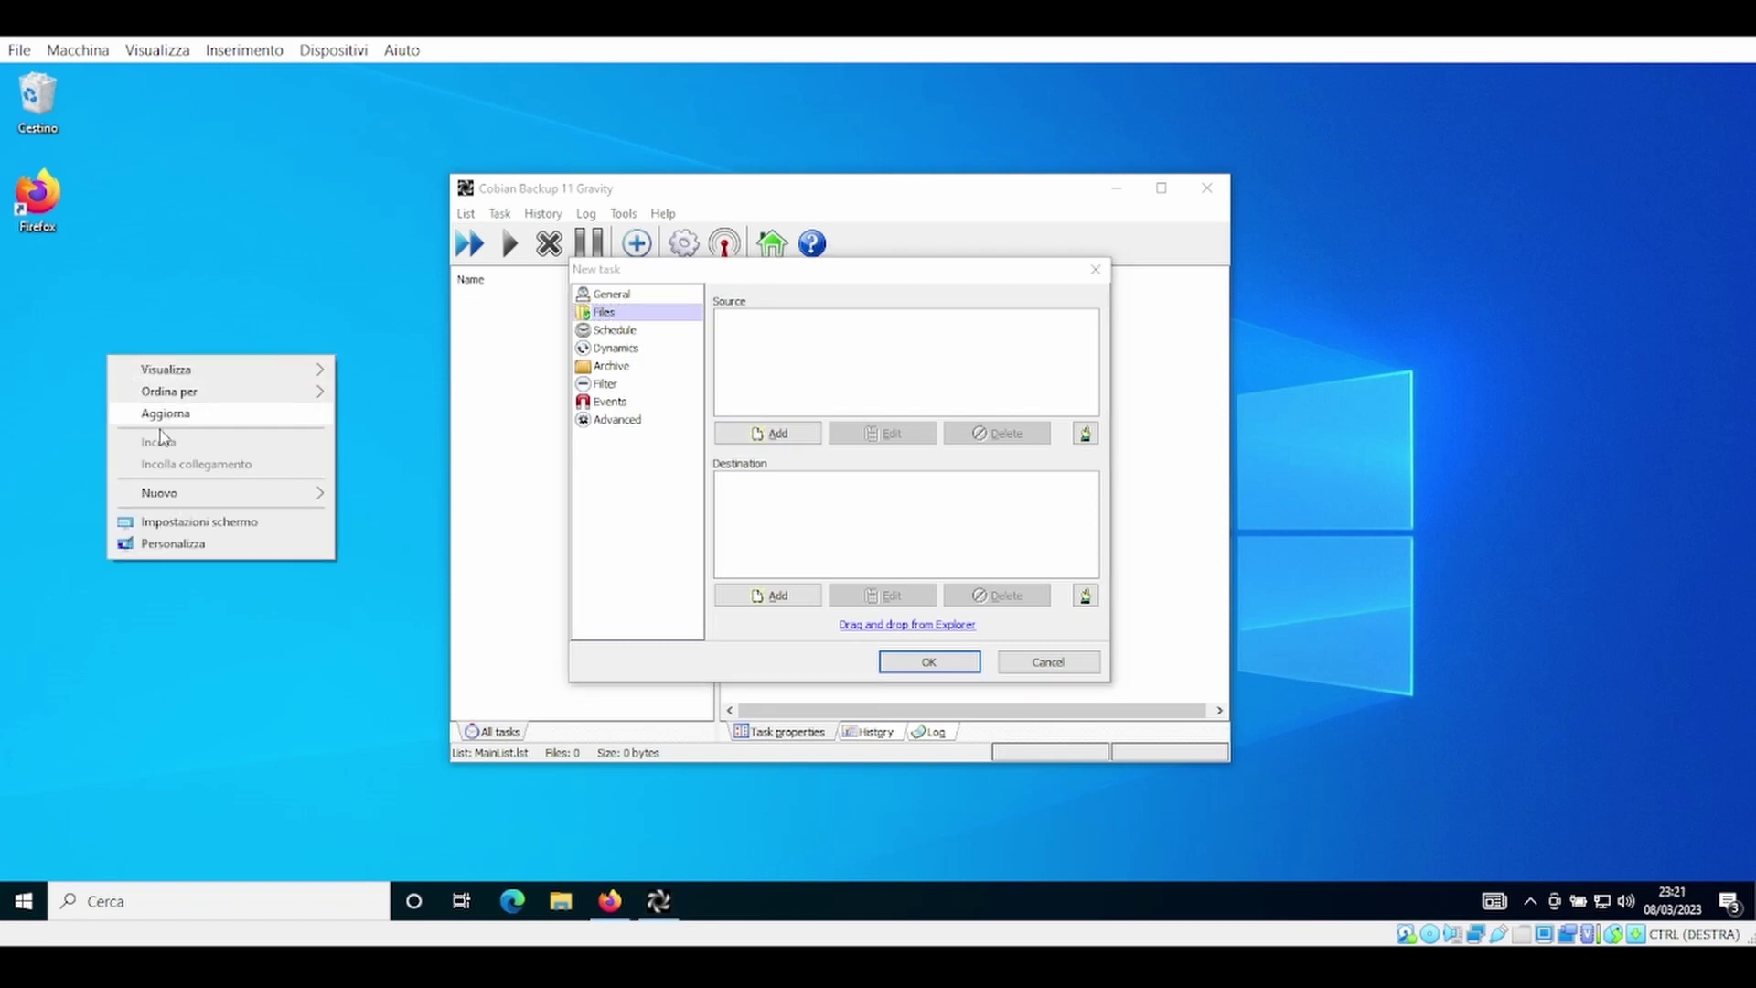
pyautogui.moveTo(201, 509)
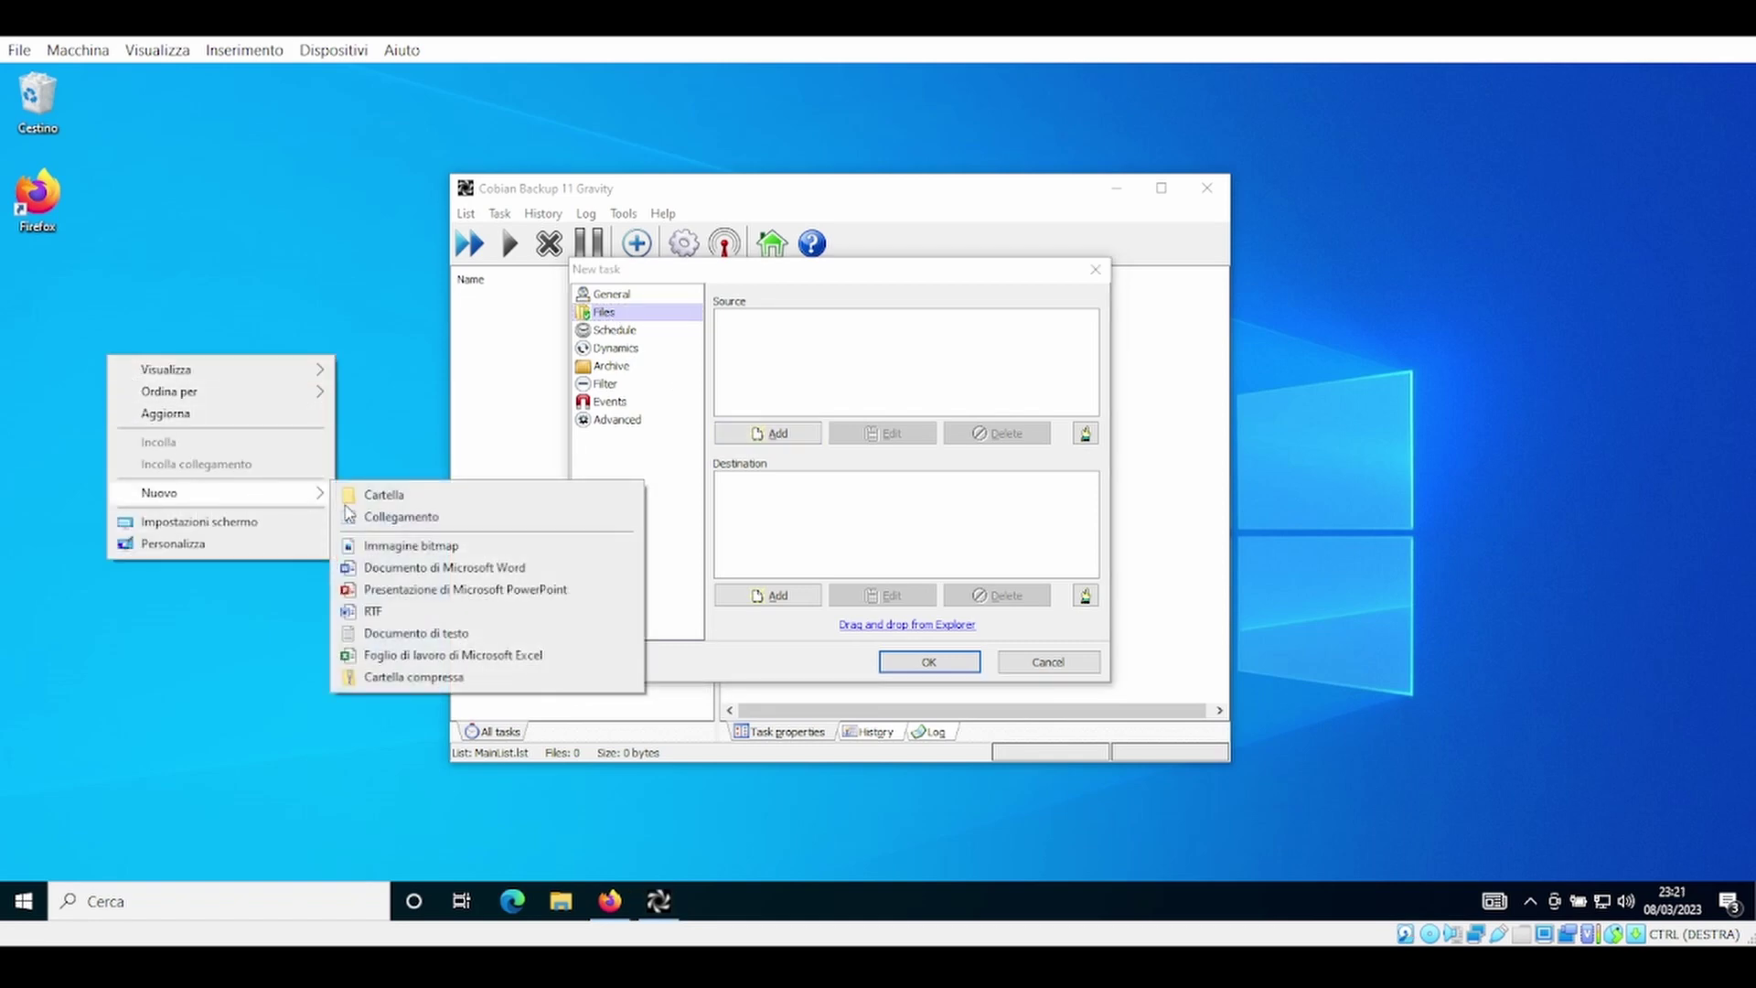
pyautogui.click(384, 495)
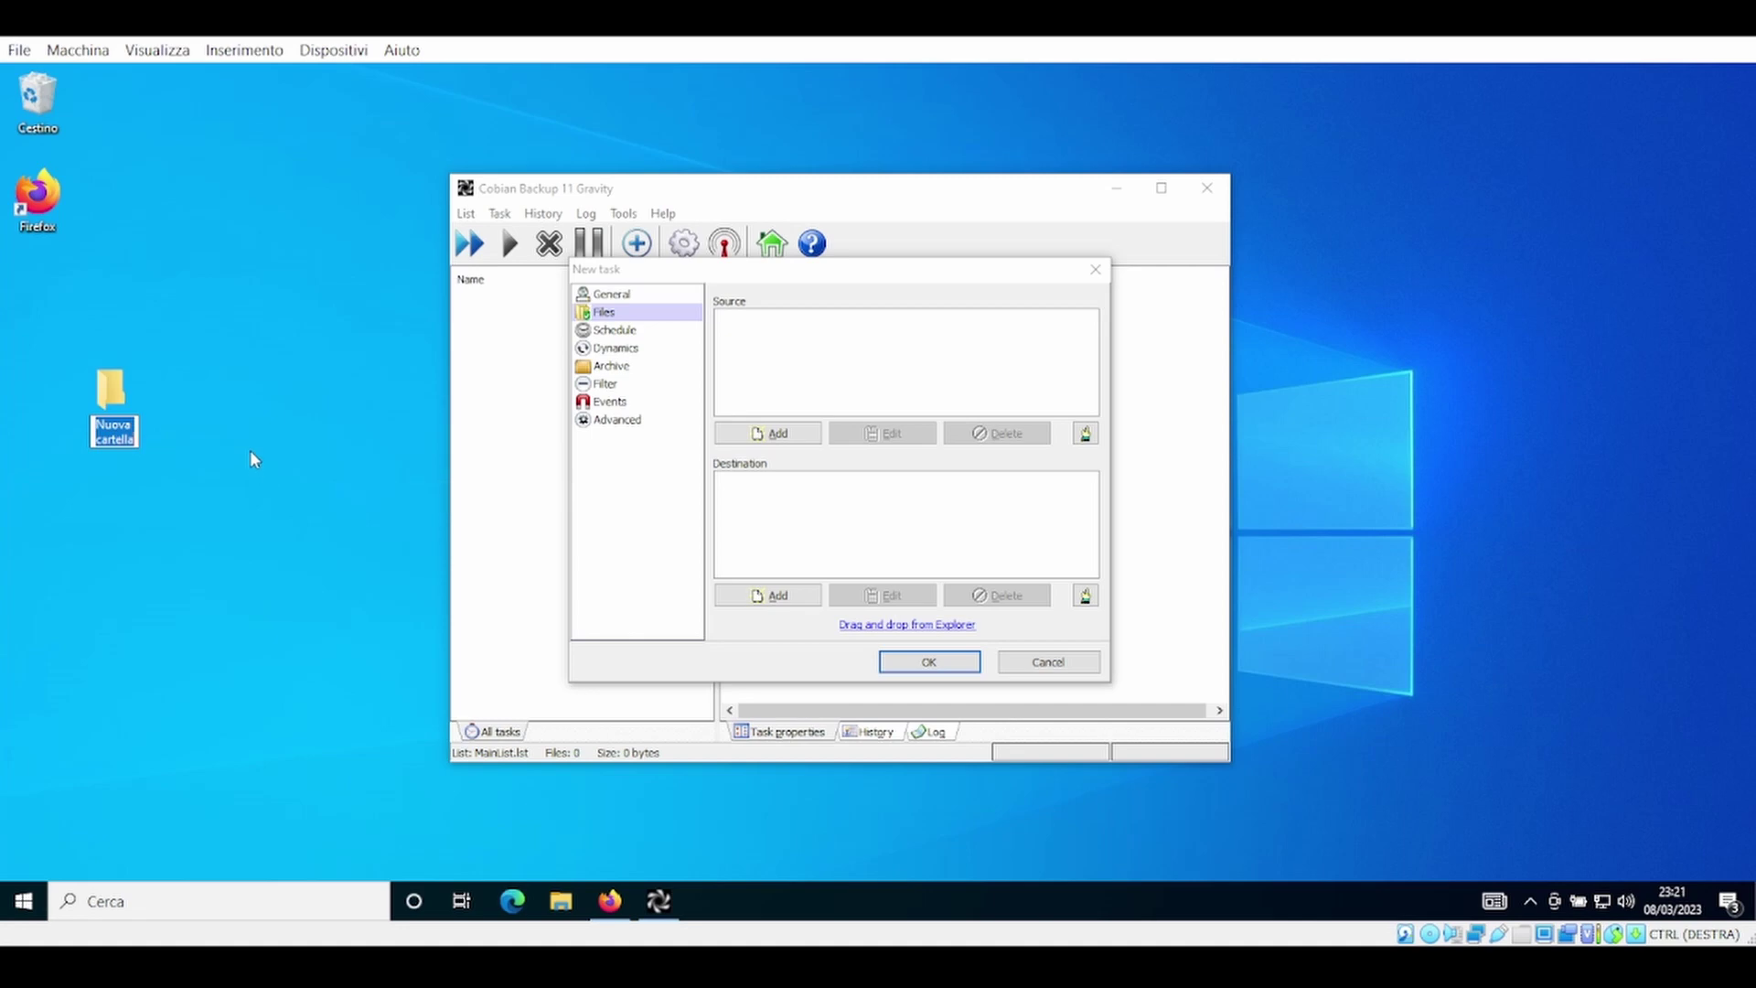
pyautogui.write('Sorgente')
pyautogui.press('Return')
# Create a second desktop folder named Backup_Sorgente.
pyautogui.hotkey('ctrl', 'shift', 'n')
pyautogui.write('Backup')
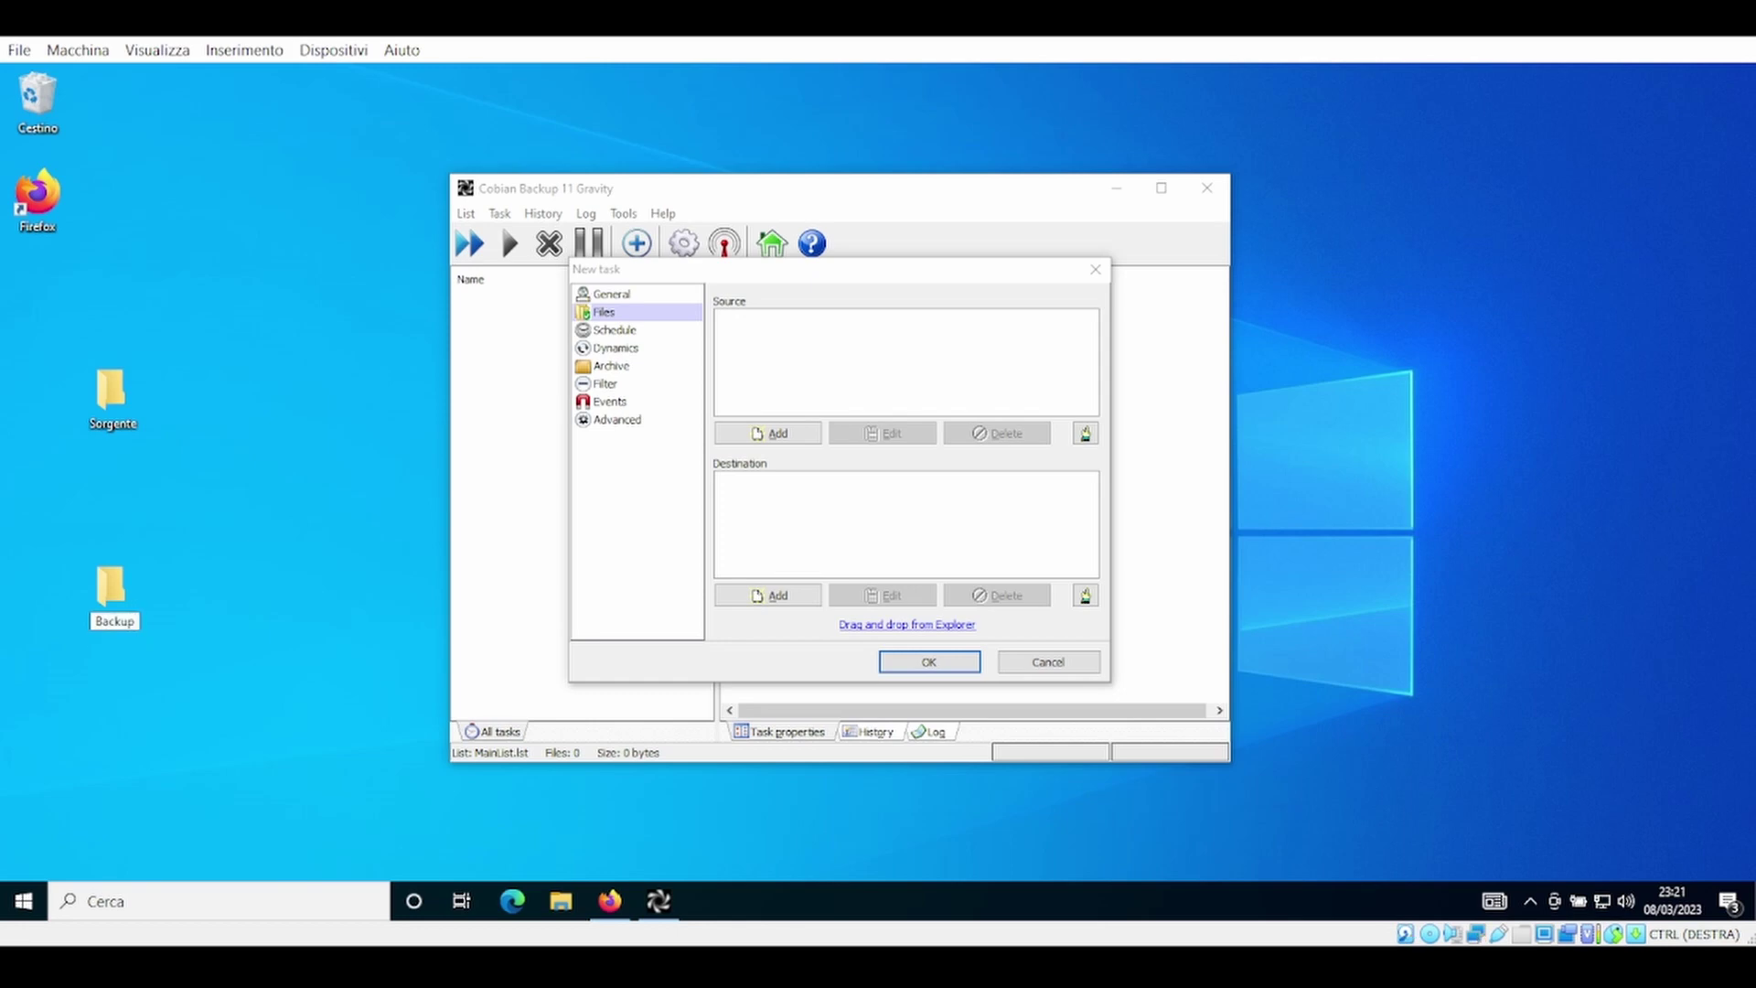
pyautogui.write('_Sorgente')
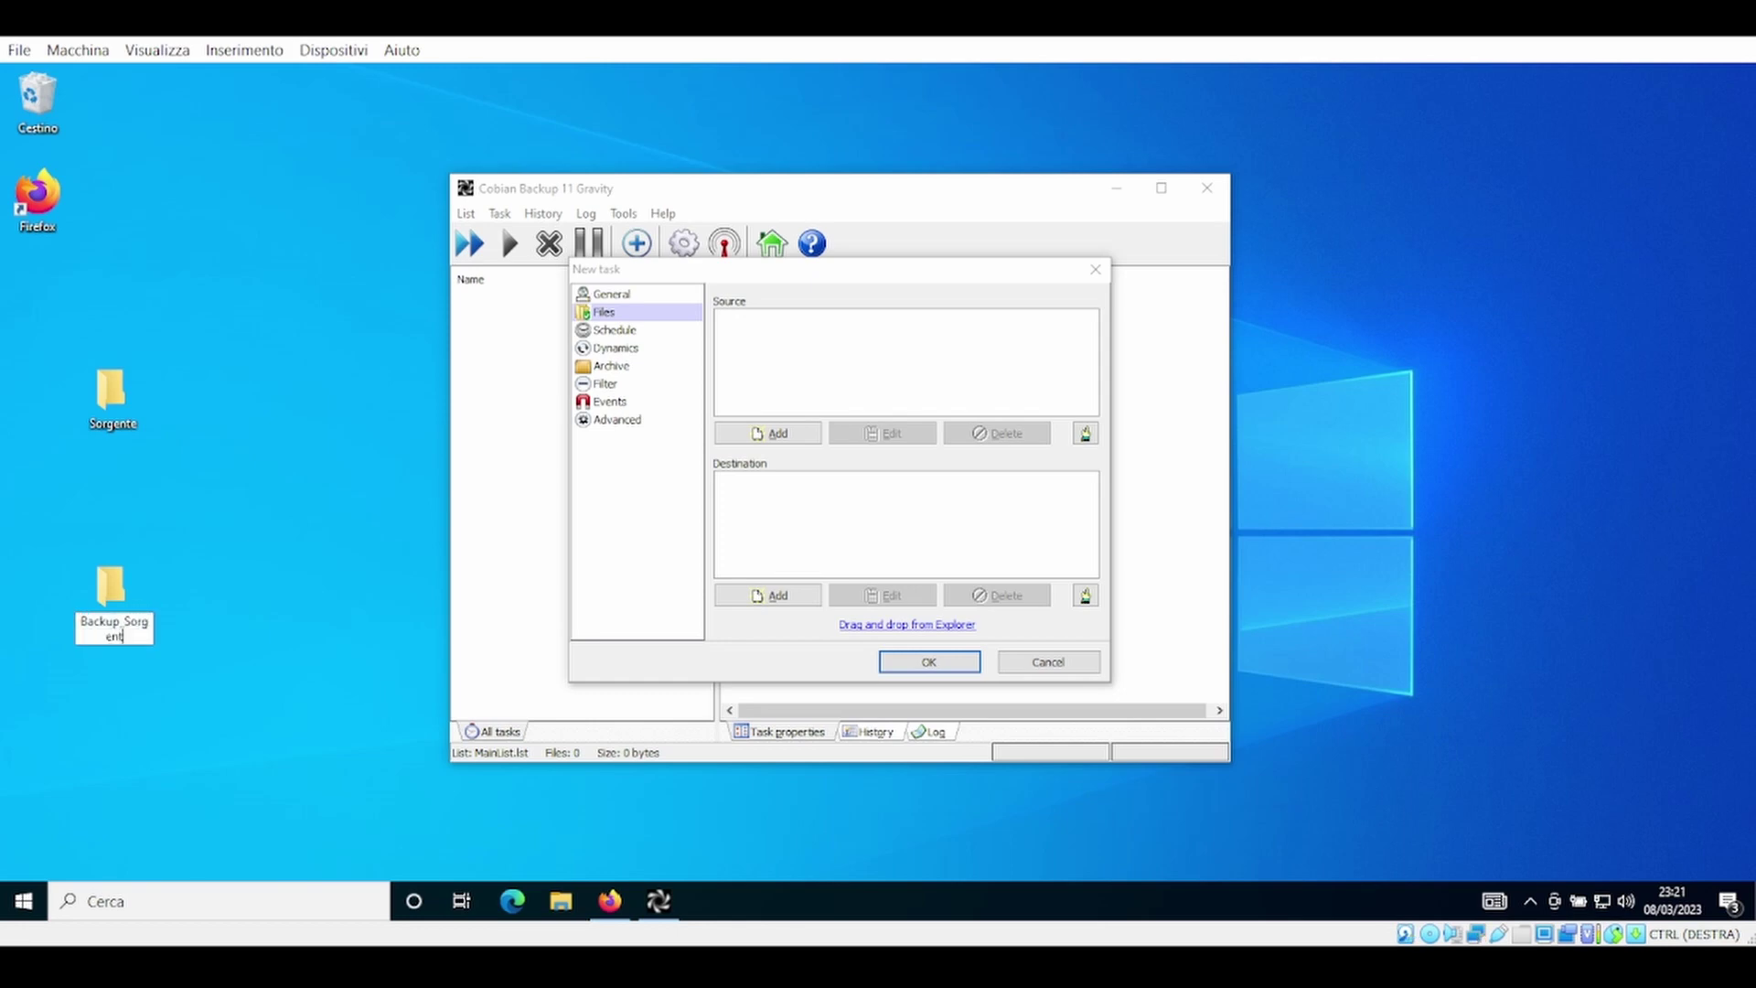
pyautogui.click(791, 432)
# Add the desktop folder Sorgente as the task's source directory.
pyautogui.click(792, 432)
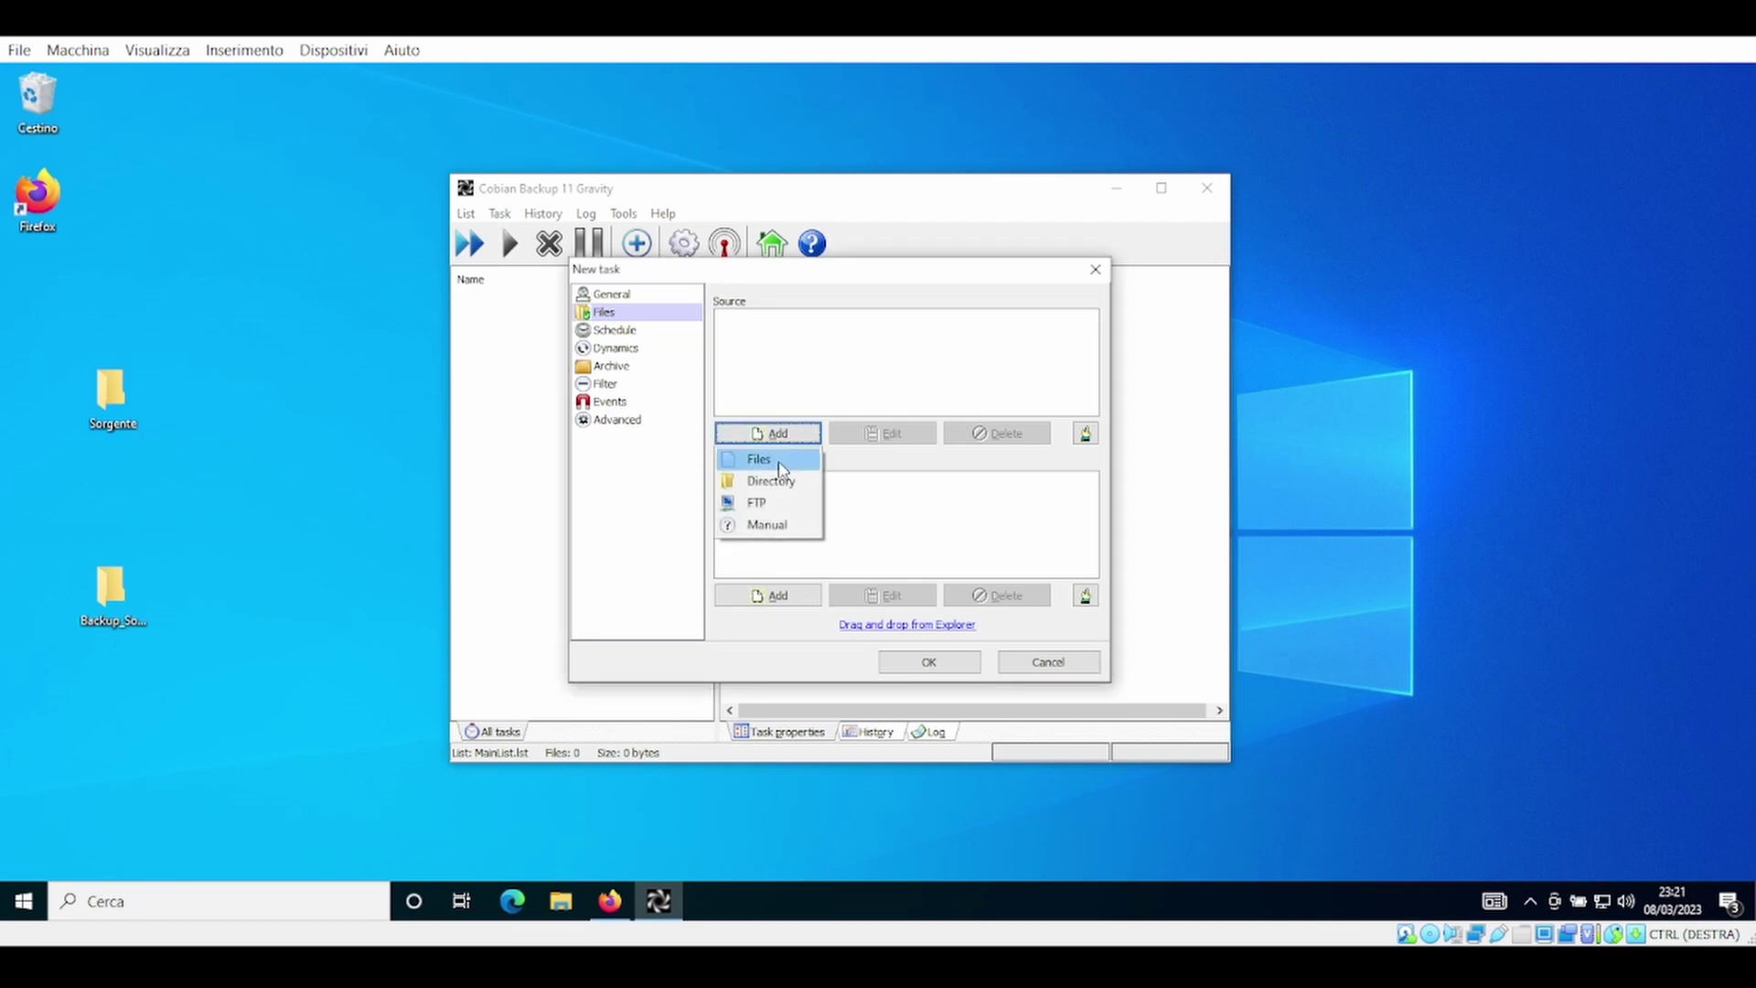
pyautogui.click(782, 480)
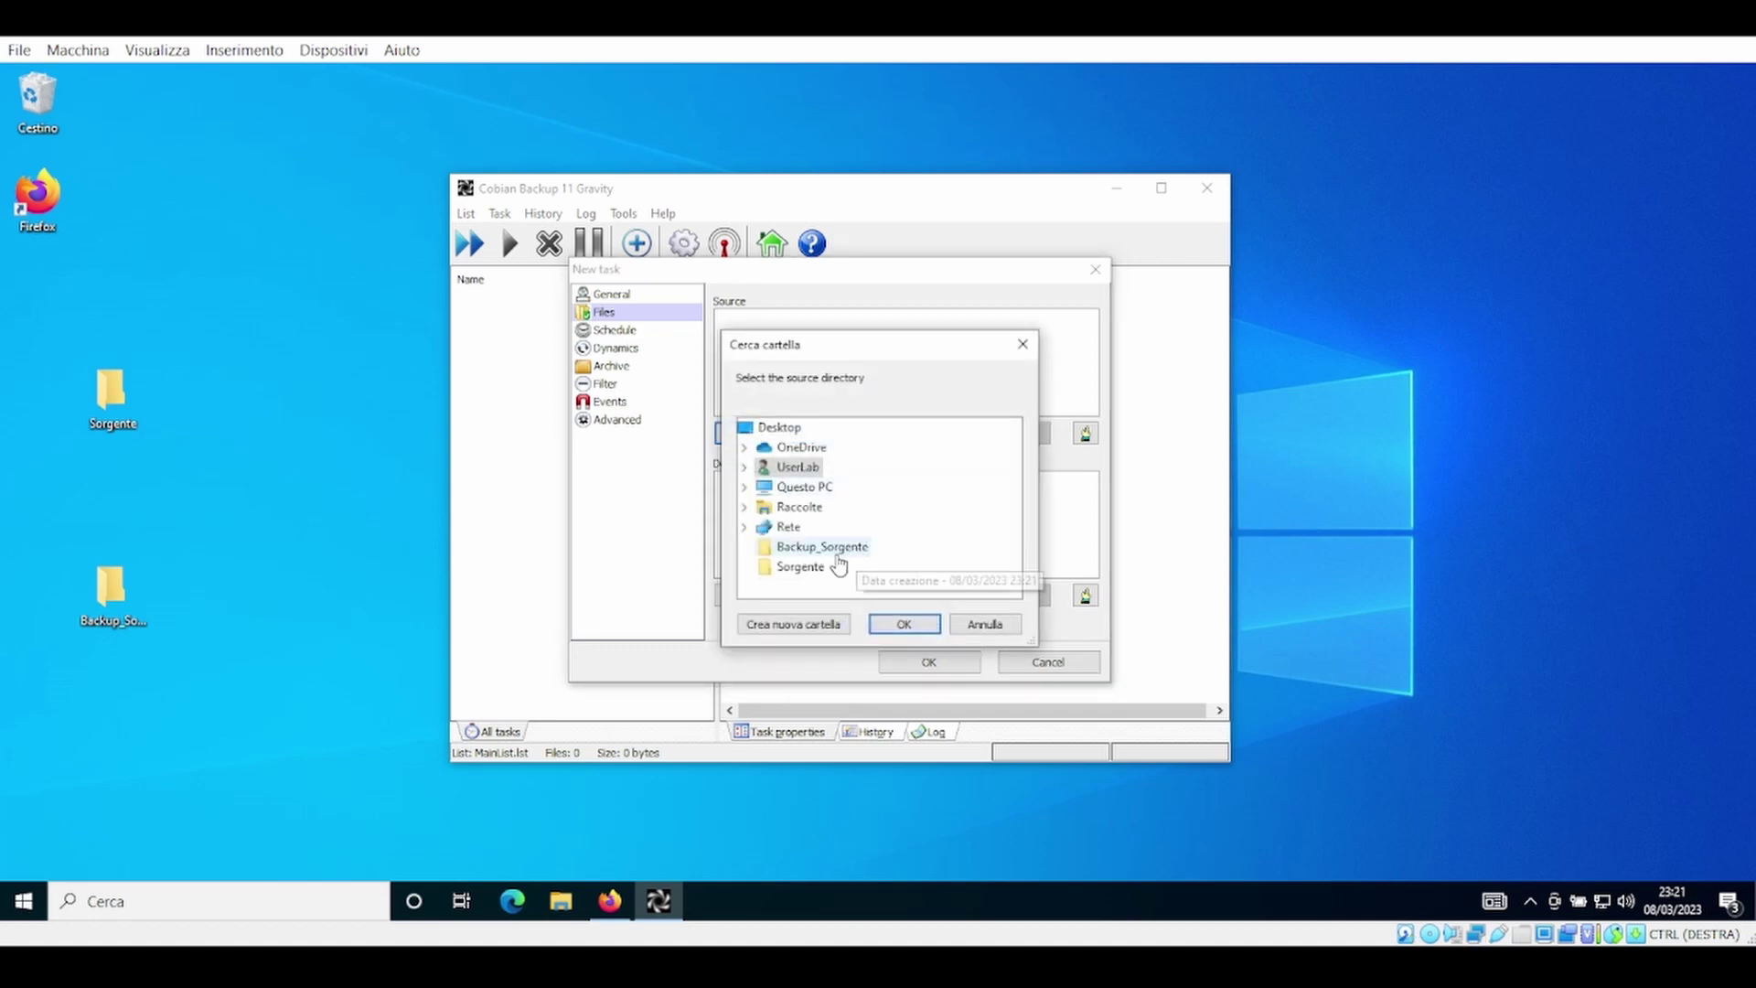
pyautogui.click(802, 566)
pyautogui.click(904, 624)
# Add the desktop folder Backup_Sorgente as the task's destination directory.
pyautogui.click(769, 595)
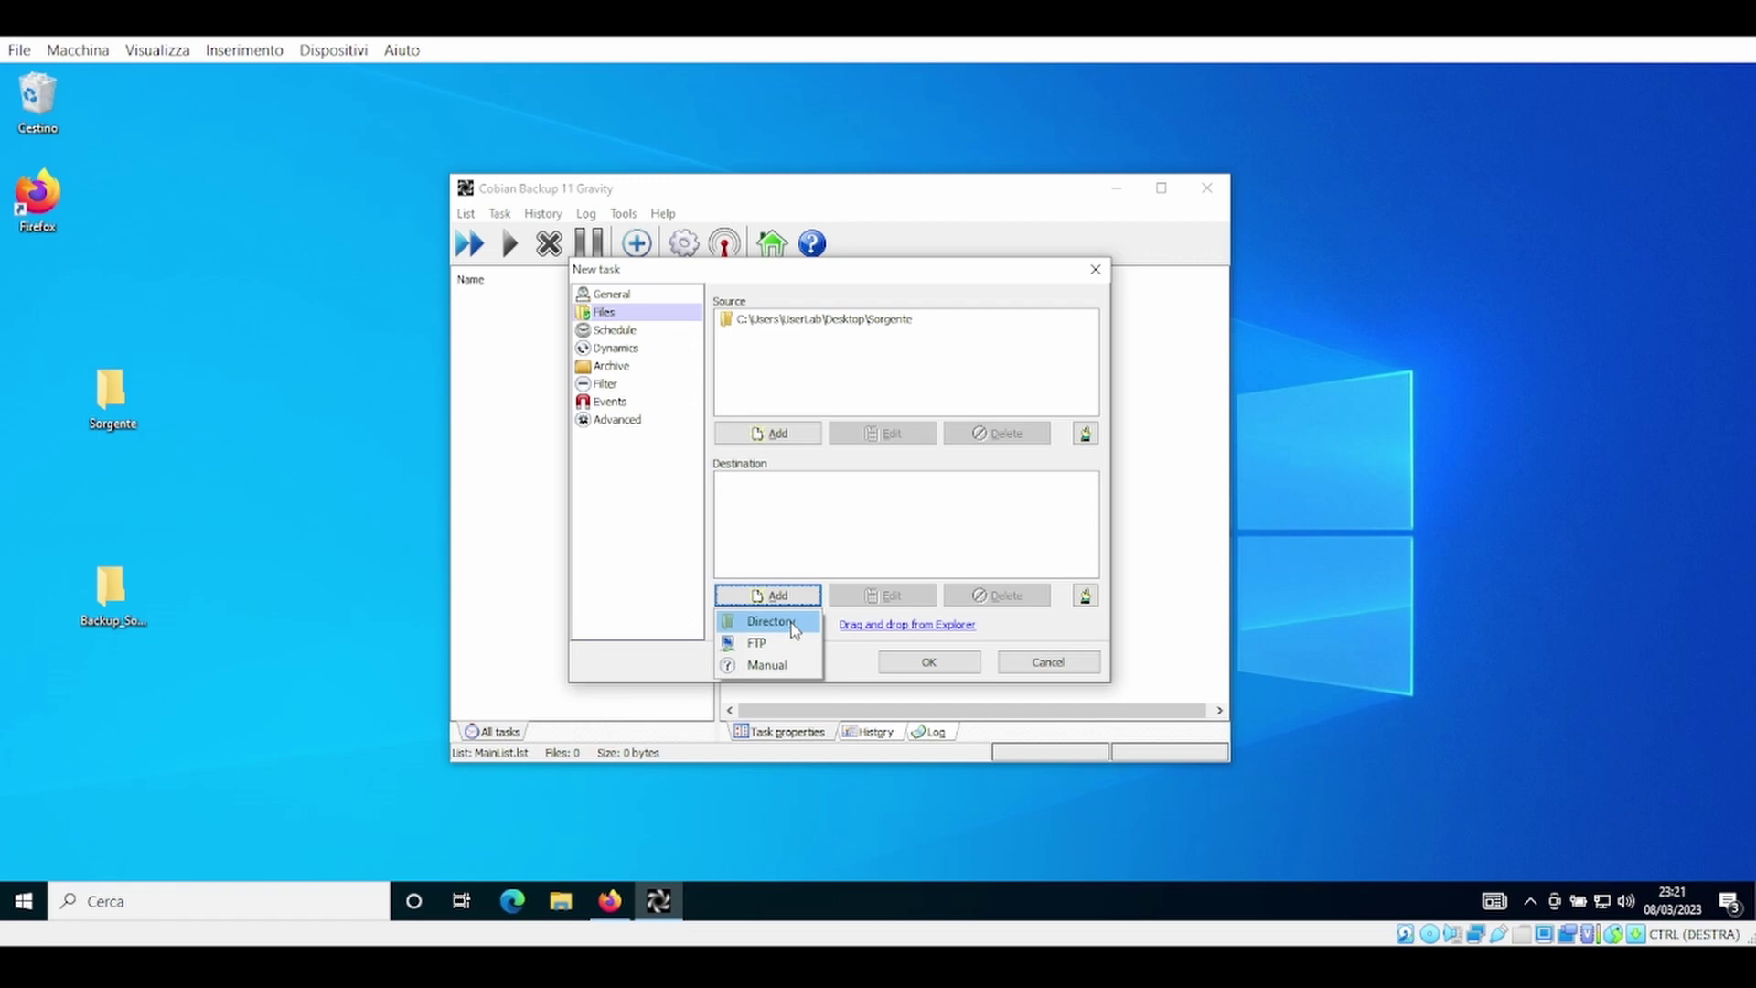
pyautogui.click(793, 623)
pyautogui.click(793, 548)
pyautogui.click(904, 624)
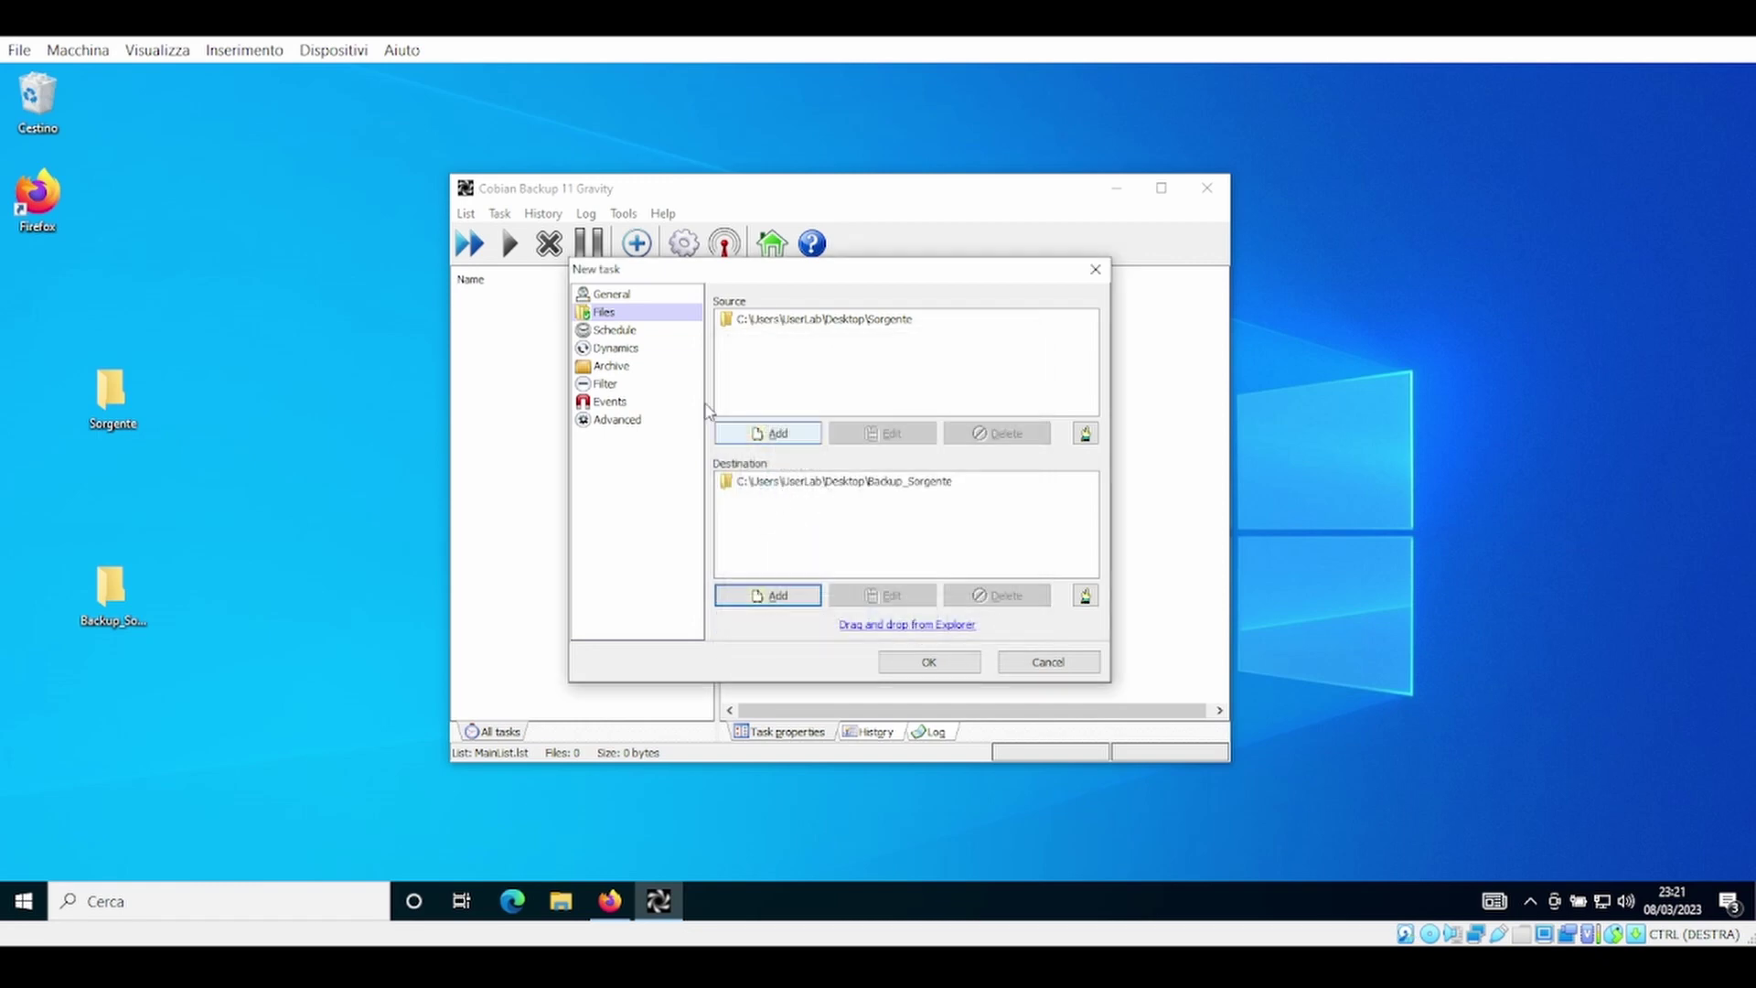
# Try the Once, Daily and Manually schedule types in the task's Schedule settings.
pyautogui.click(622, 331)
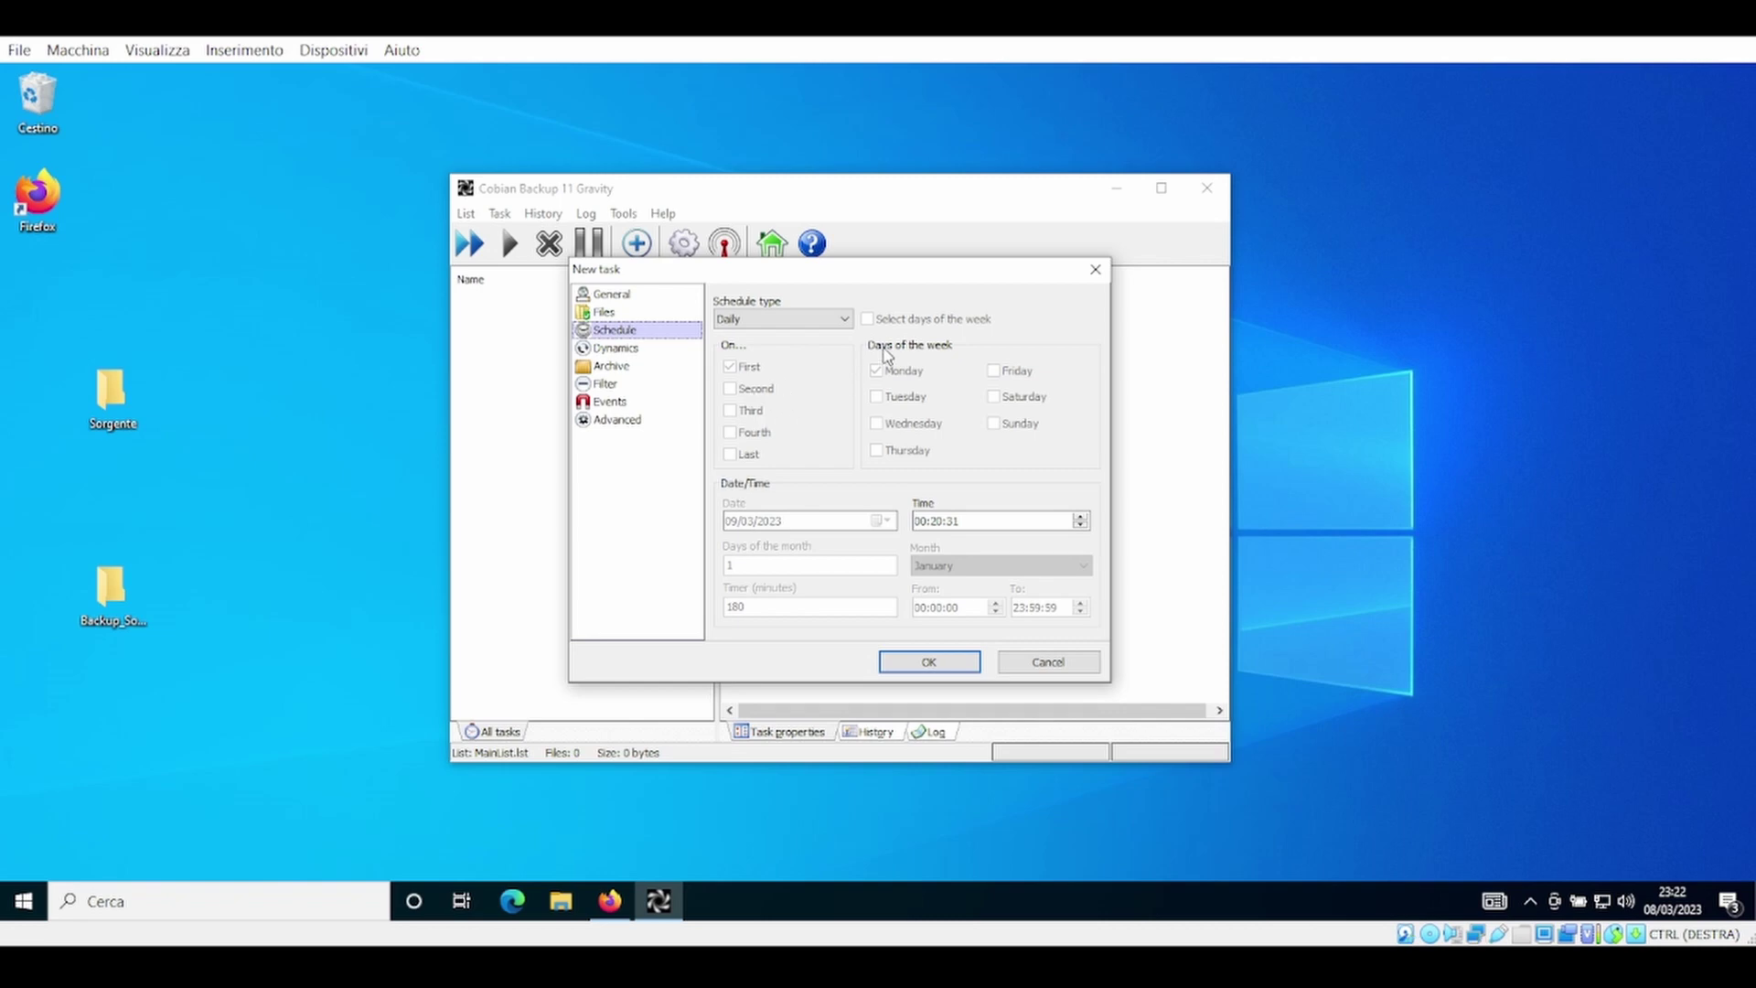
pyautogui.click(843, 320)
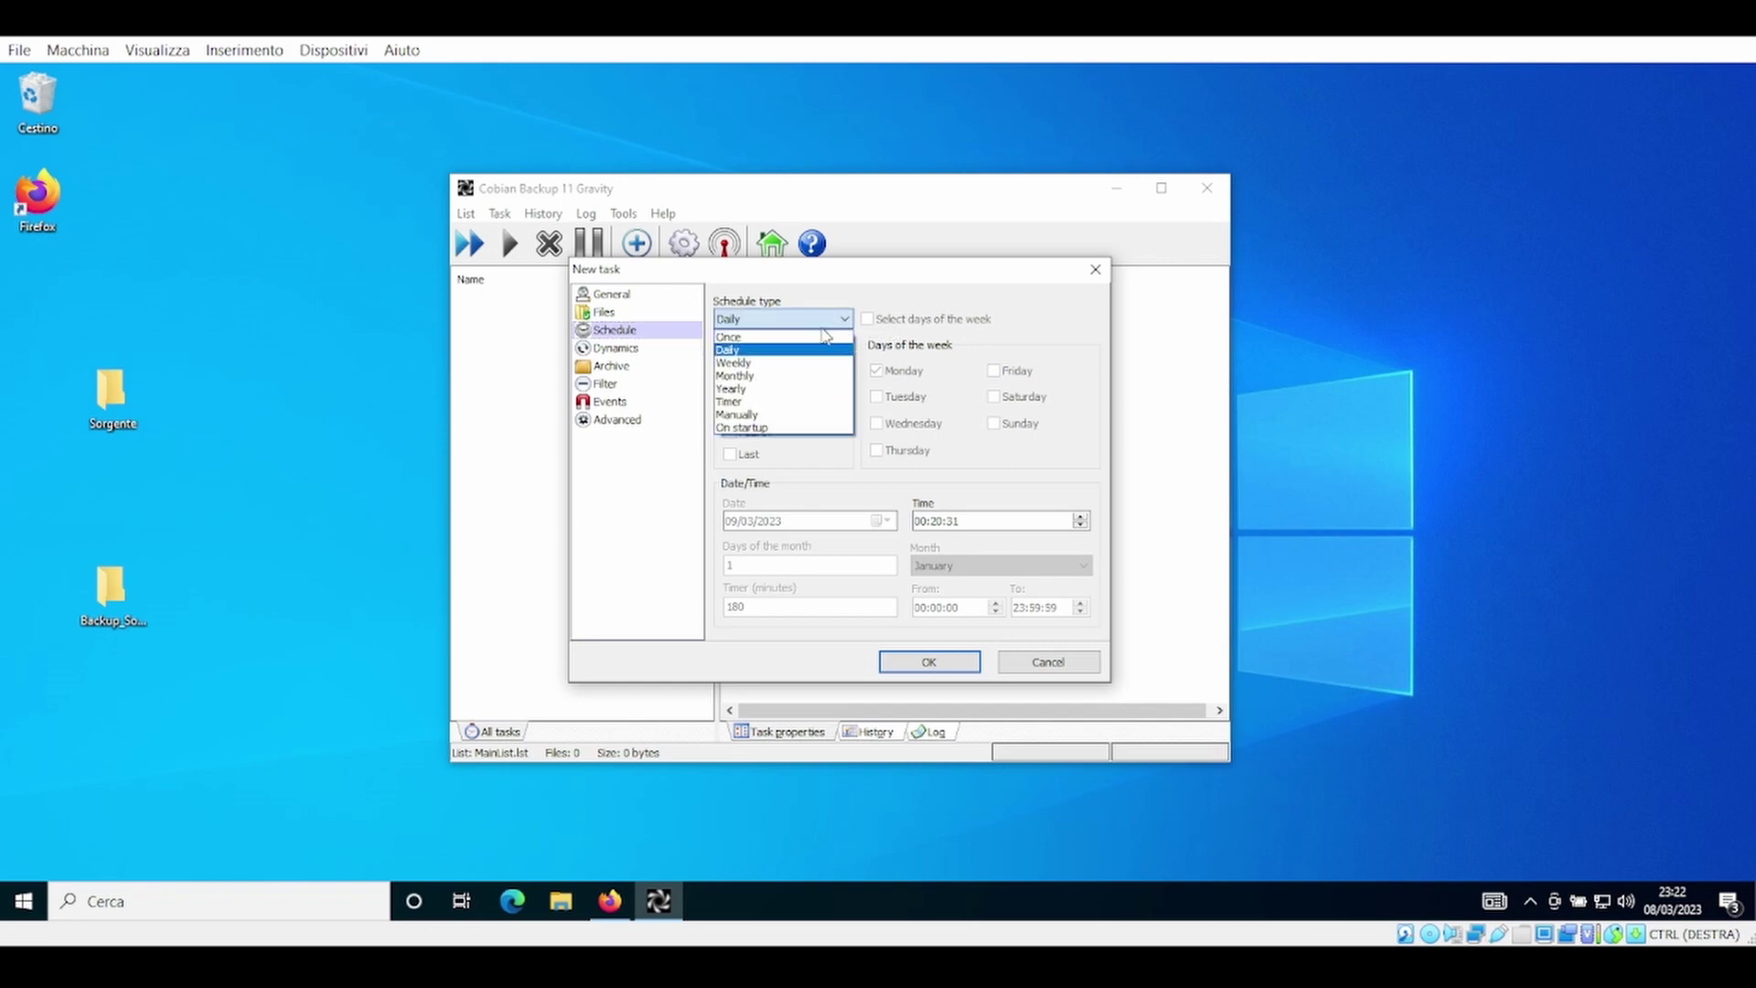
pyautogui.click(767, 337)
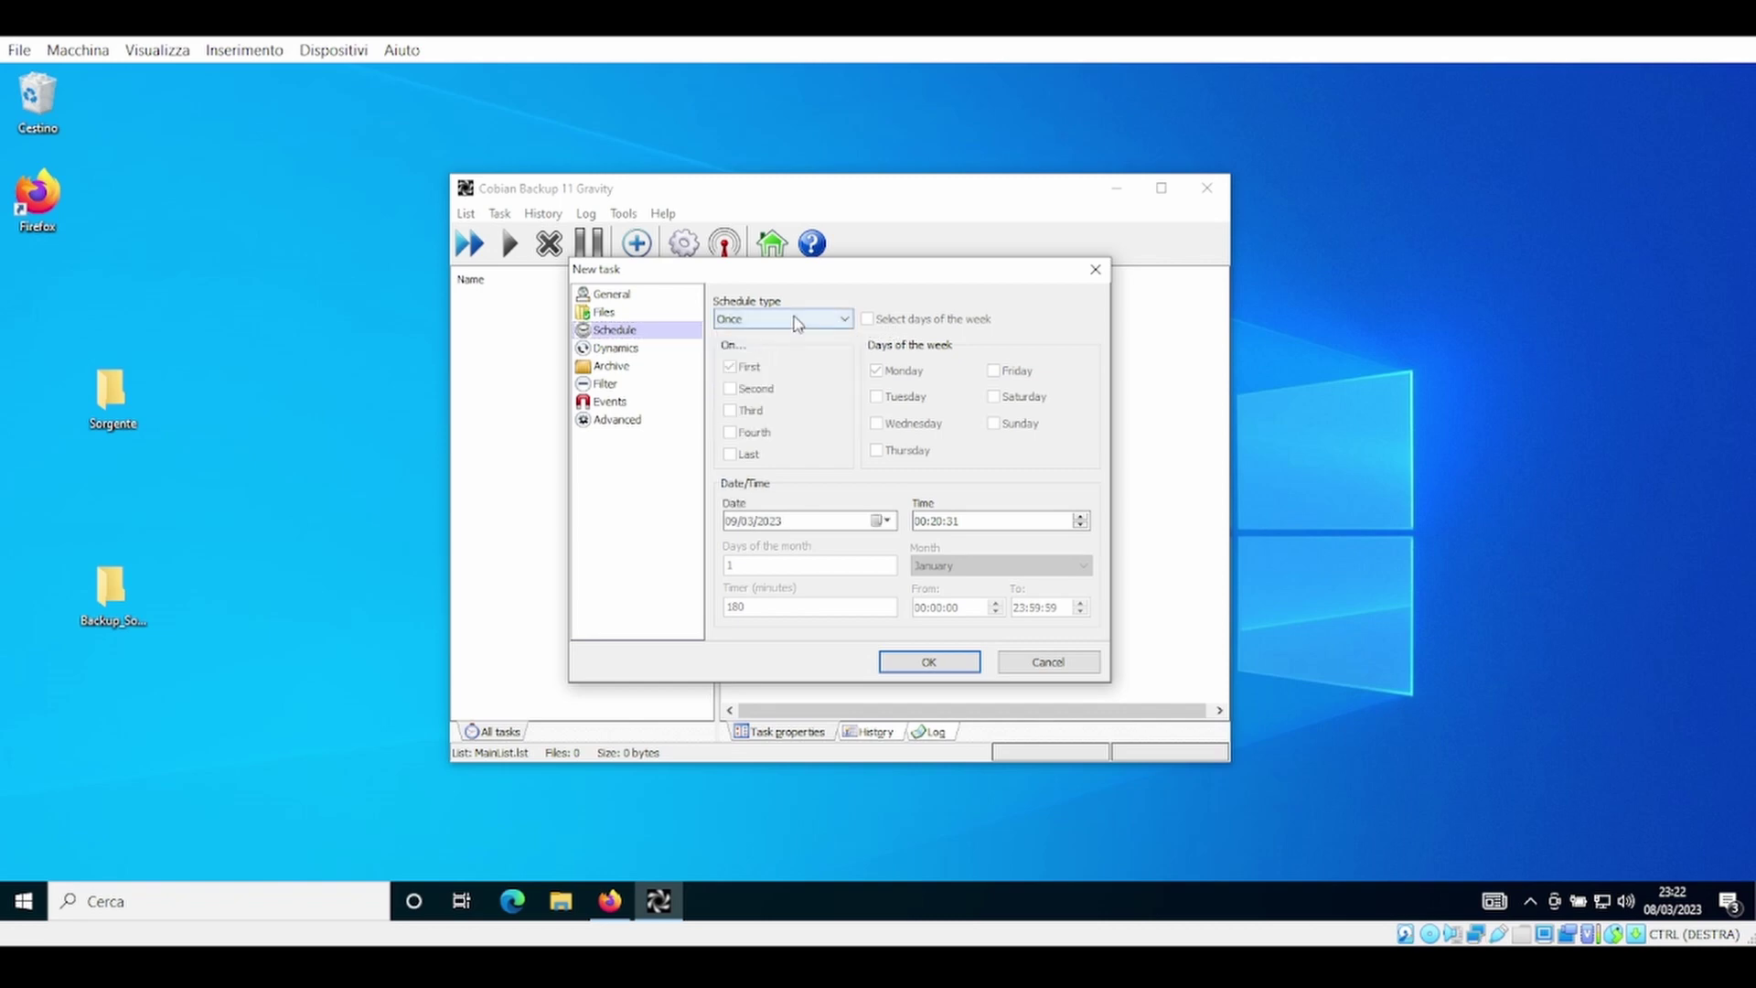
pyautogui.click(796, 320)
pyautogui.click(779, 349)
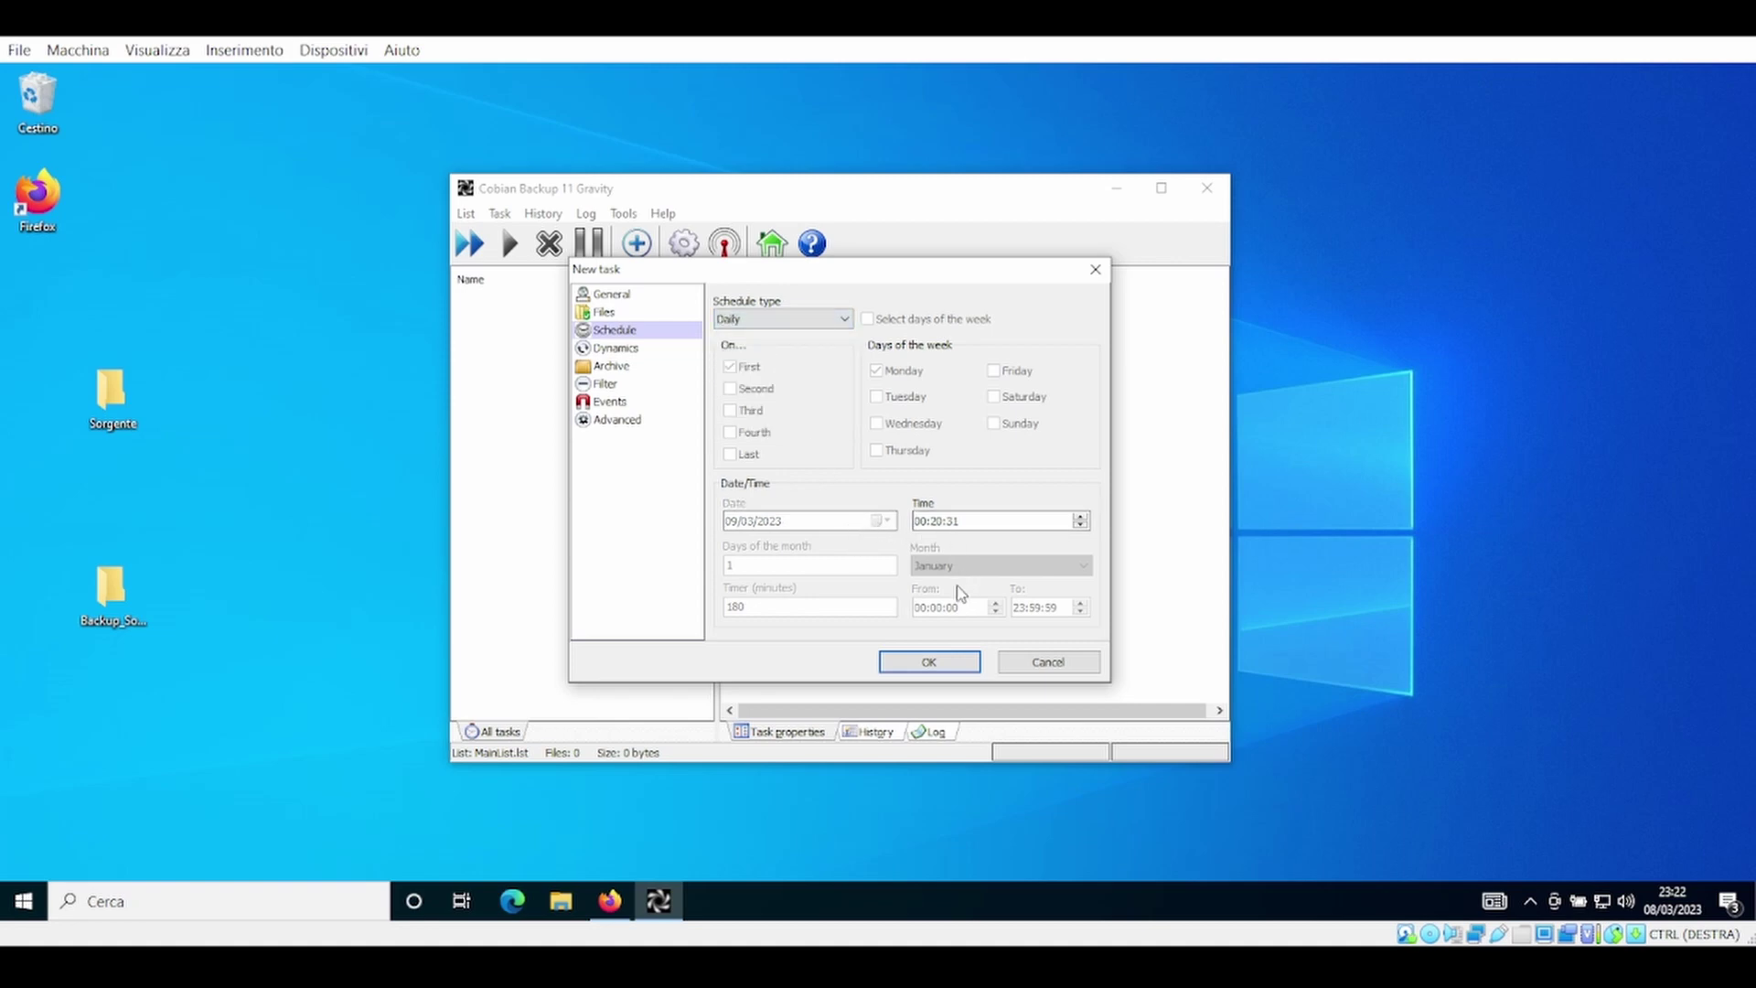
pyautogui.click(846, 319)
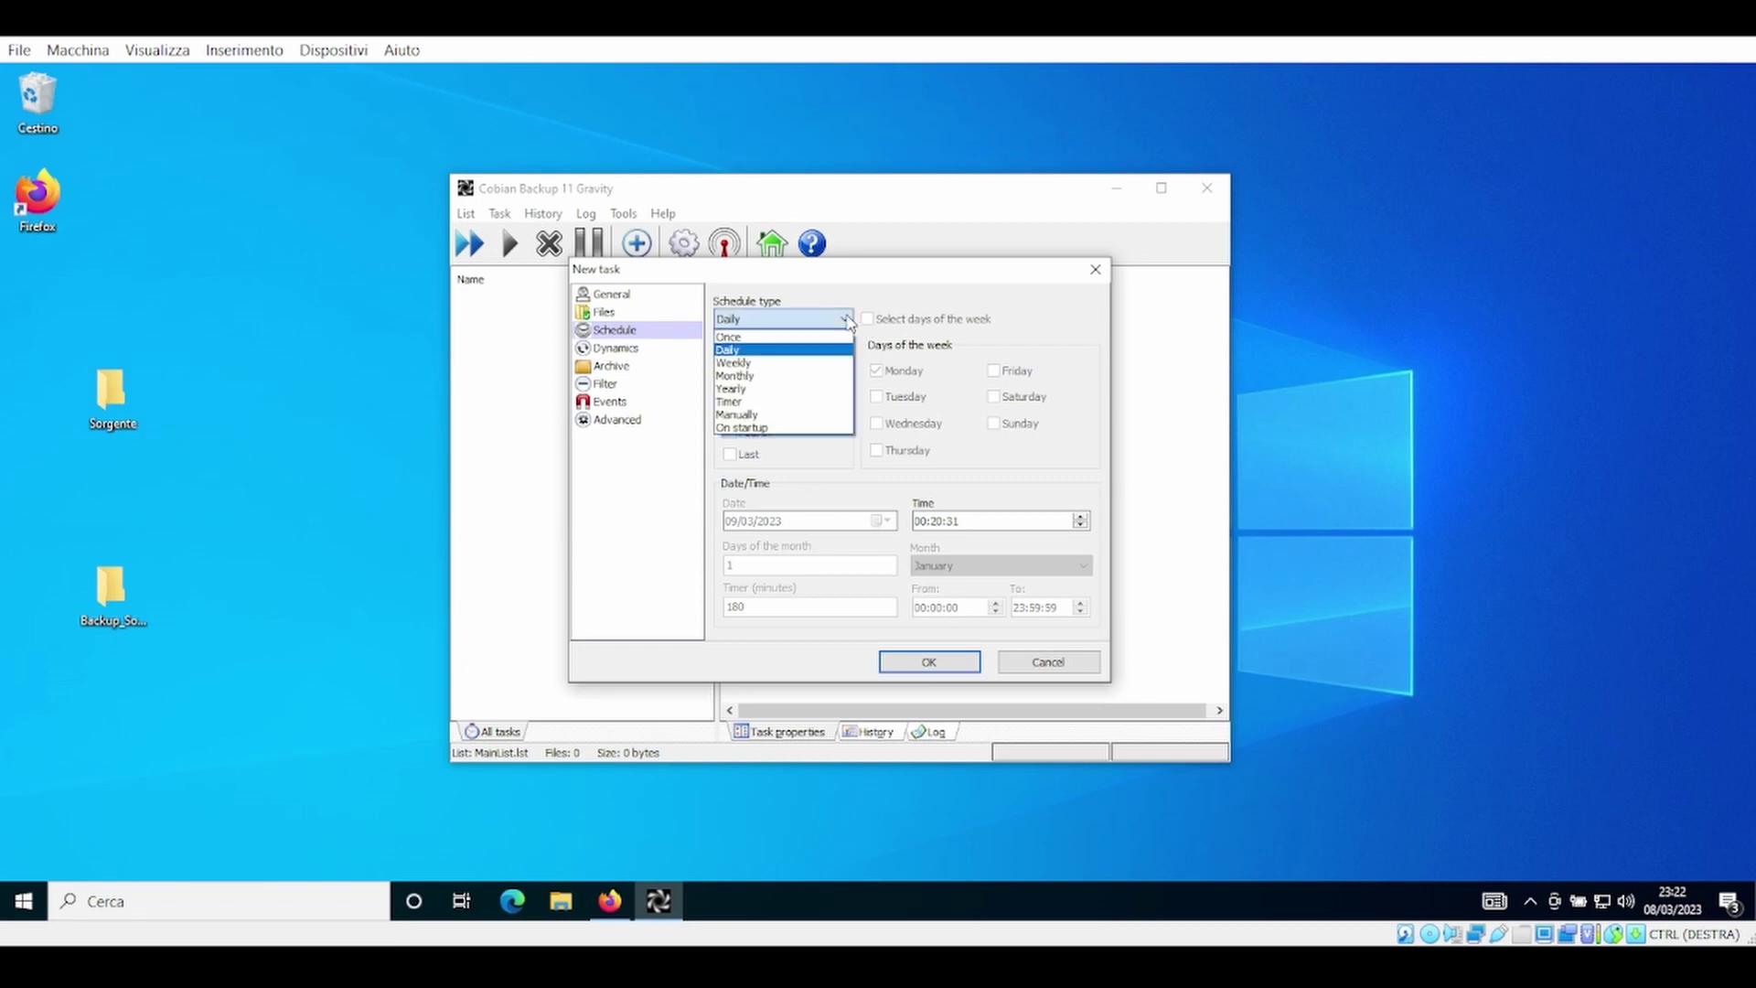
pyautogui.click(756, 414)
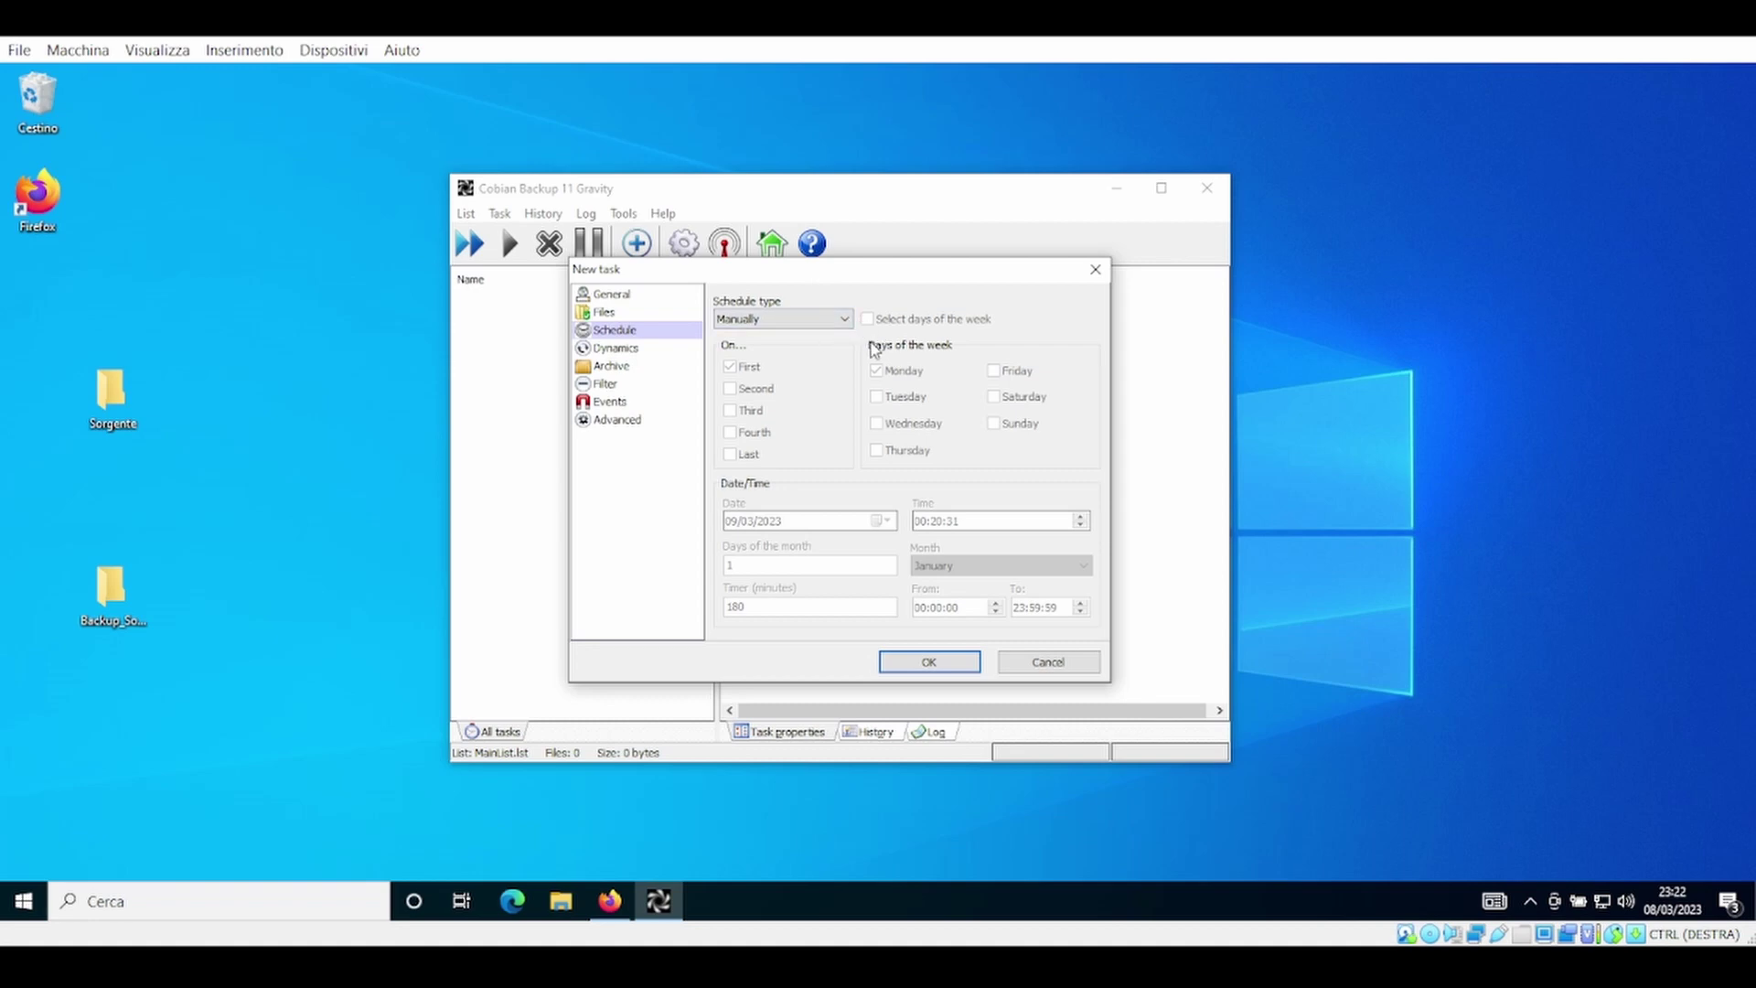
# Schedule the backup task to run Daily at 23:25:31.
pyautogui.click(832, 319)
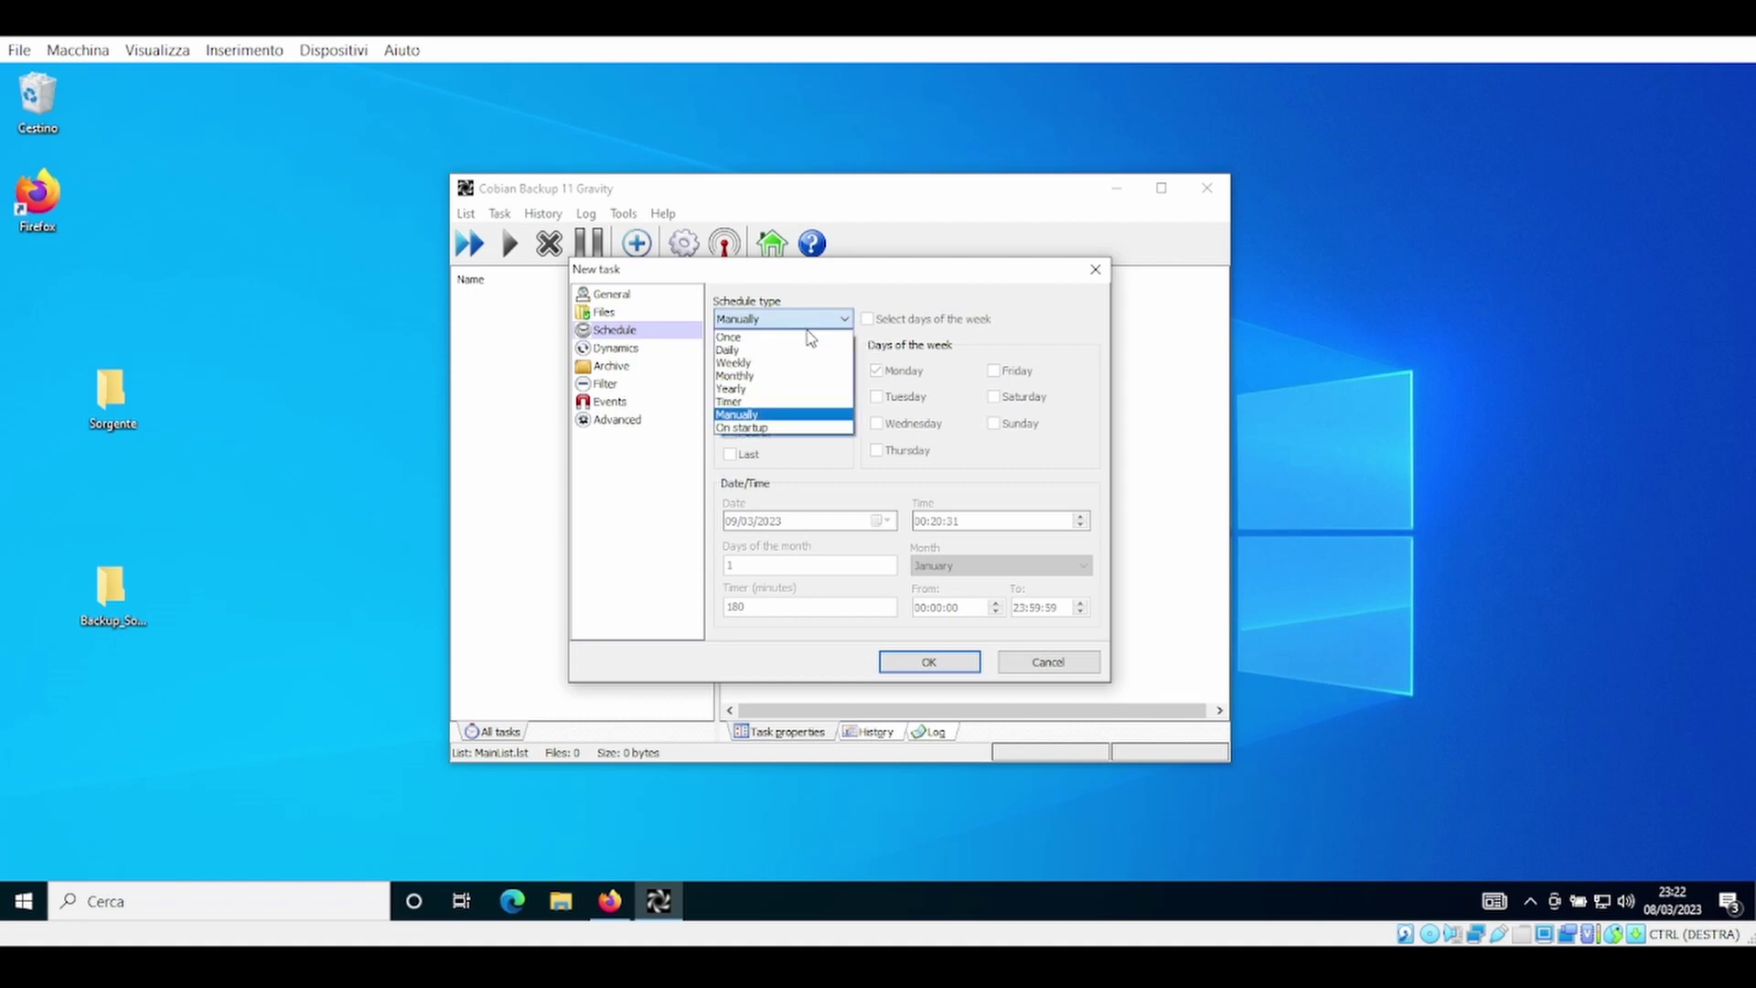
pyautogui.click(805, 352)
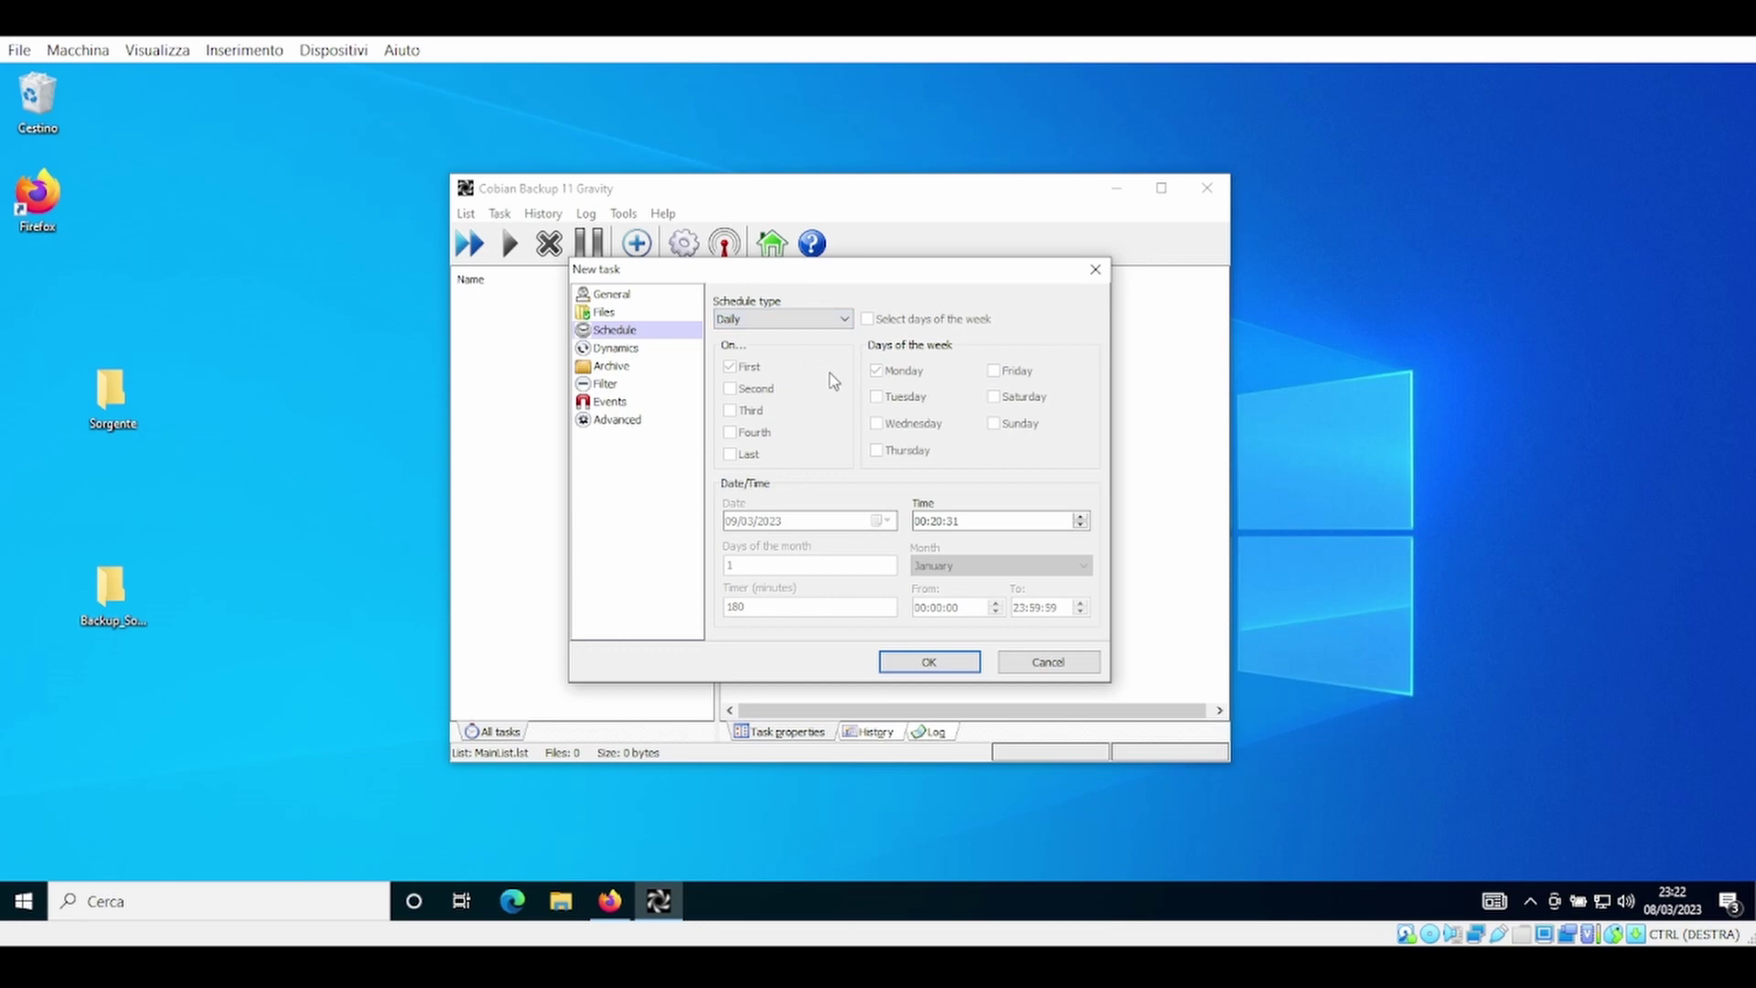
pyautogui.click(977, 525)
pyautogui.click(939, 522)
pyautogui.click(920, 521)
pyautogui.click(943, 523)
# Review the task's Dynamics, Archive, Events and Advanced settings, and save the new task.
pyautogui.click(633, 352)
pyautogui.click(611, 366)
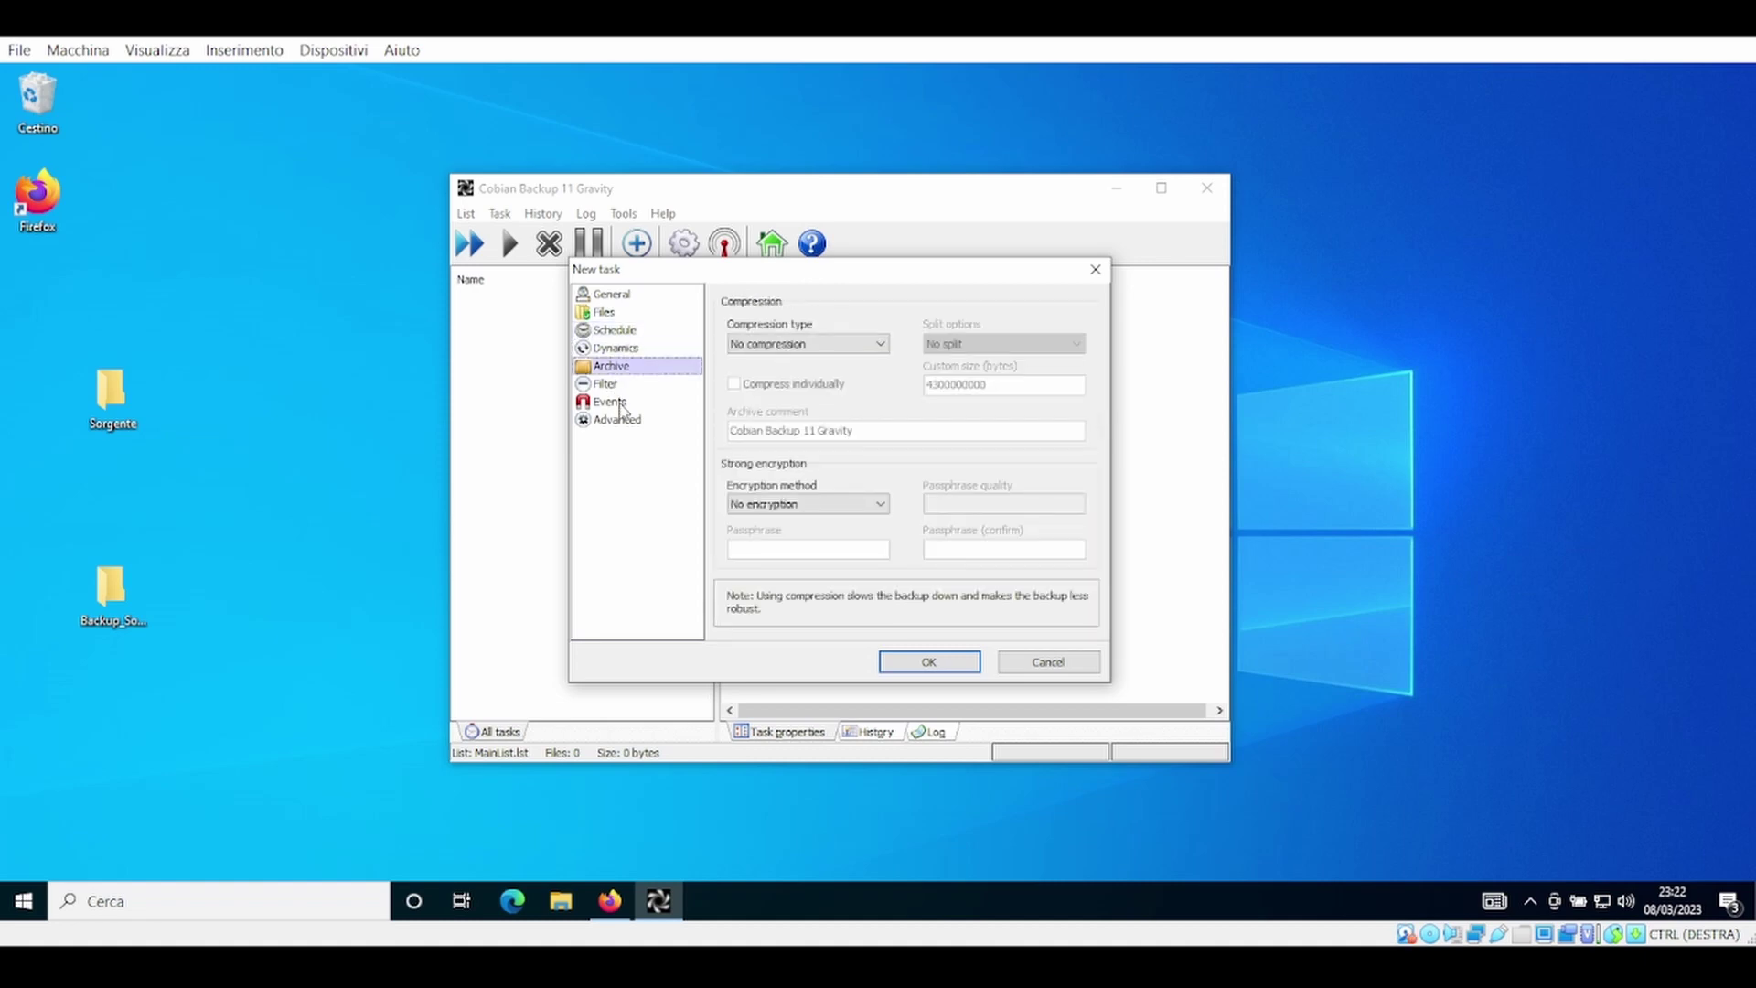
pyautogui.click(613, 402)
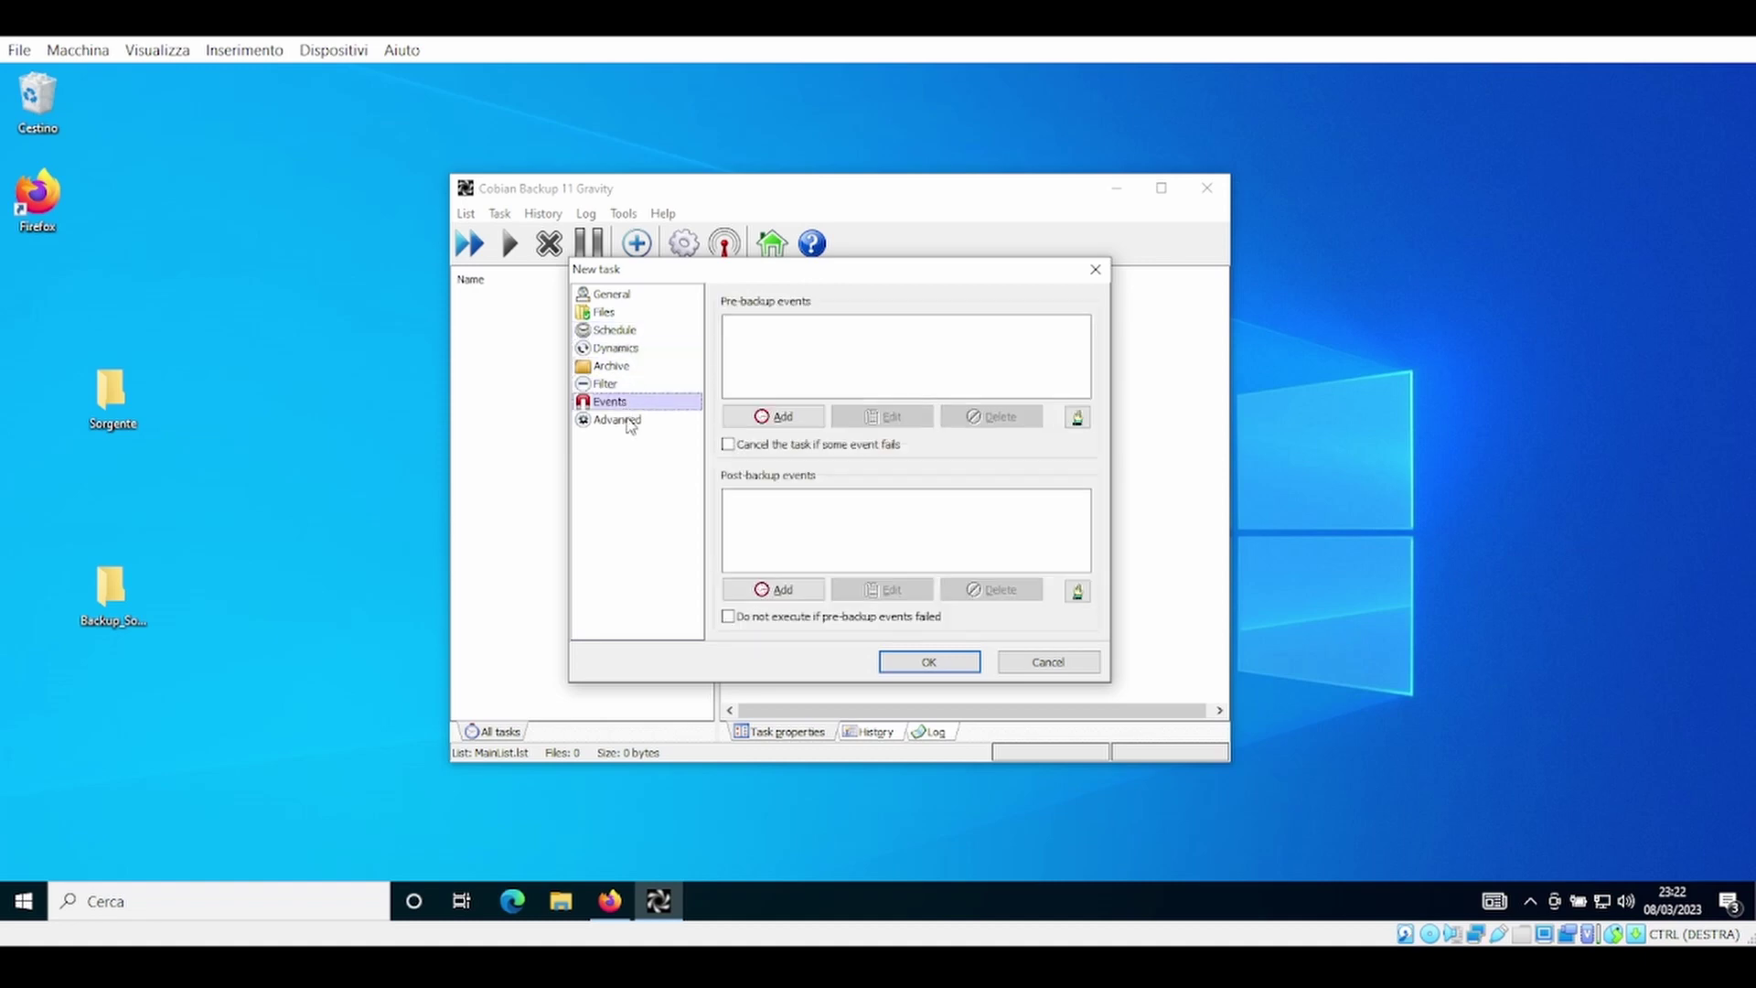
pyautogui.click(618, 420)
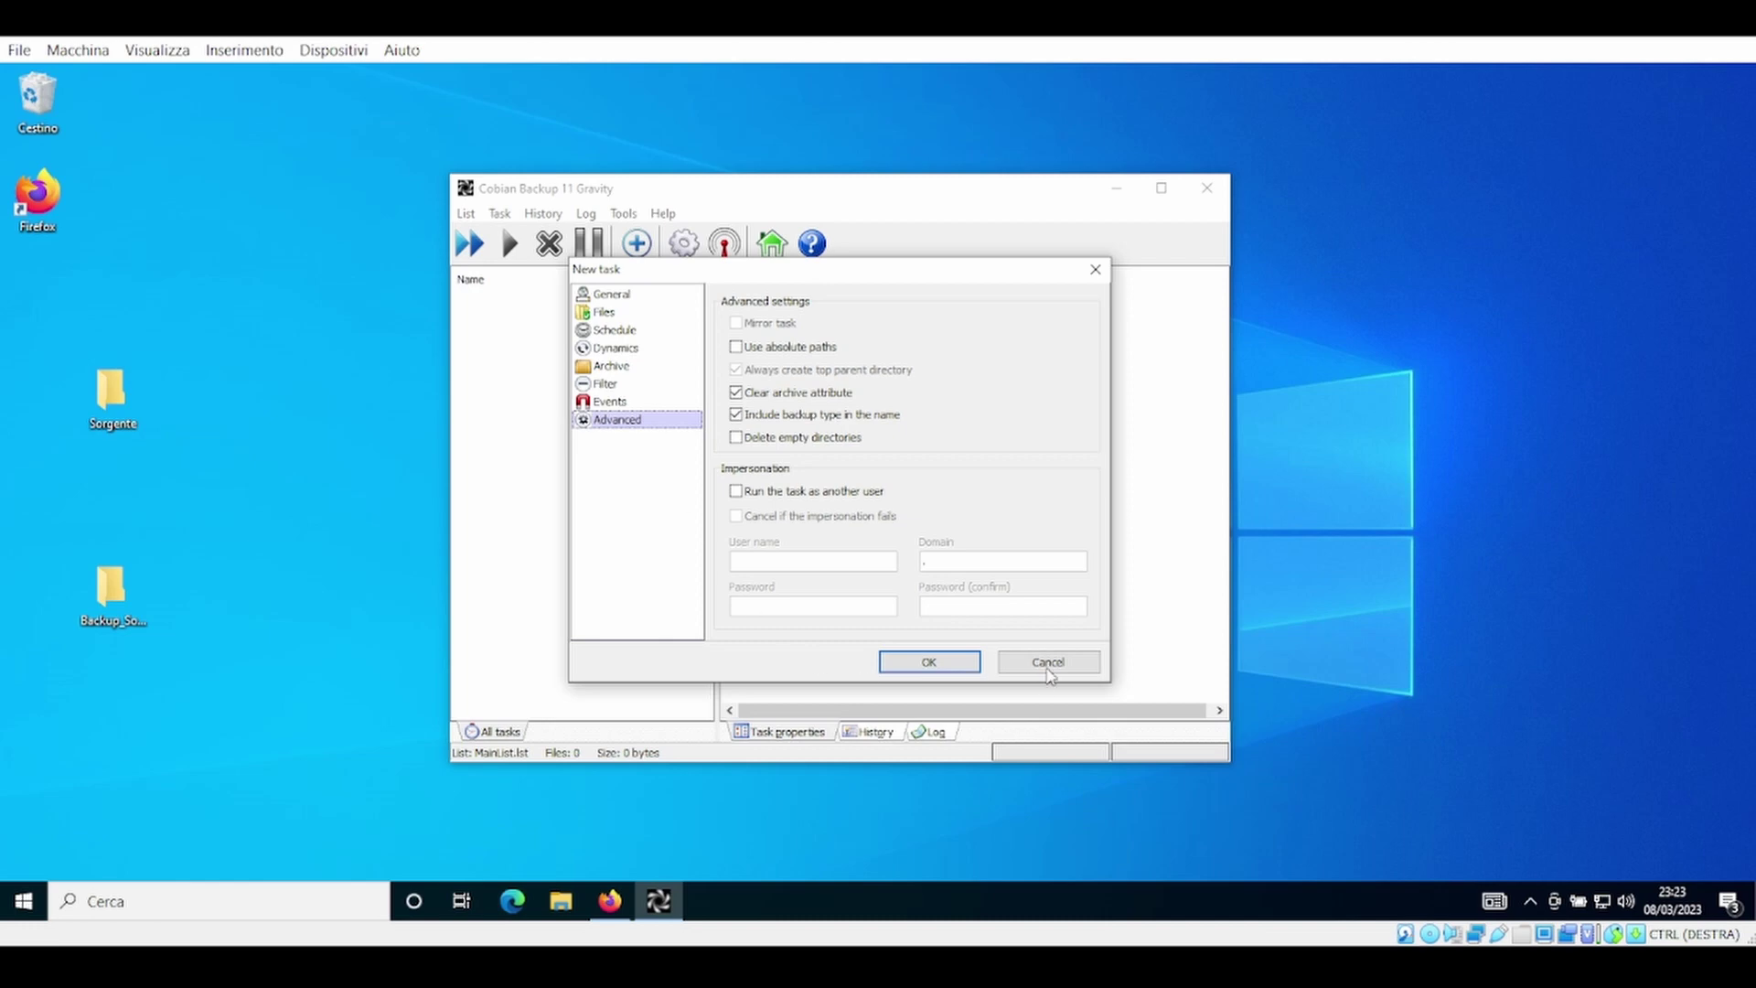
pyautogui.click(957, 663)
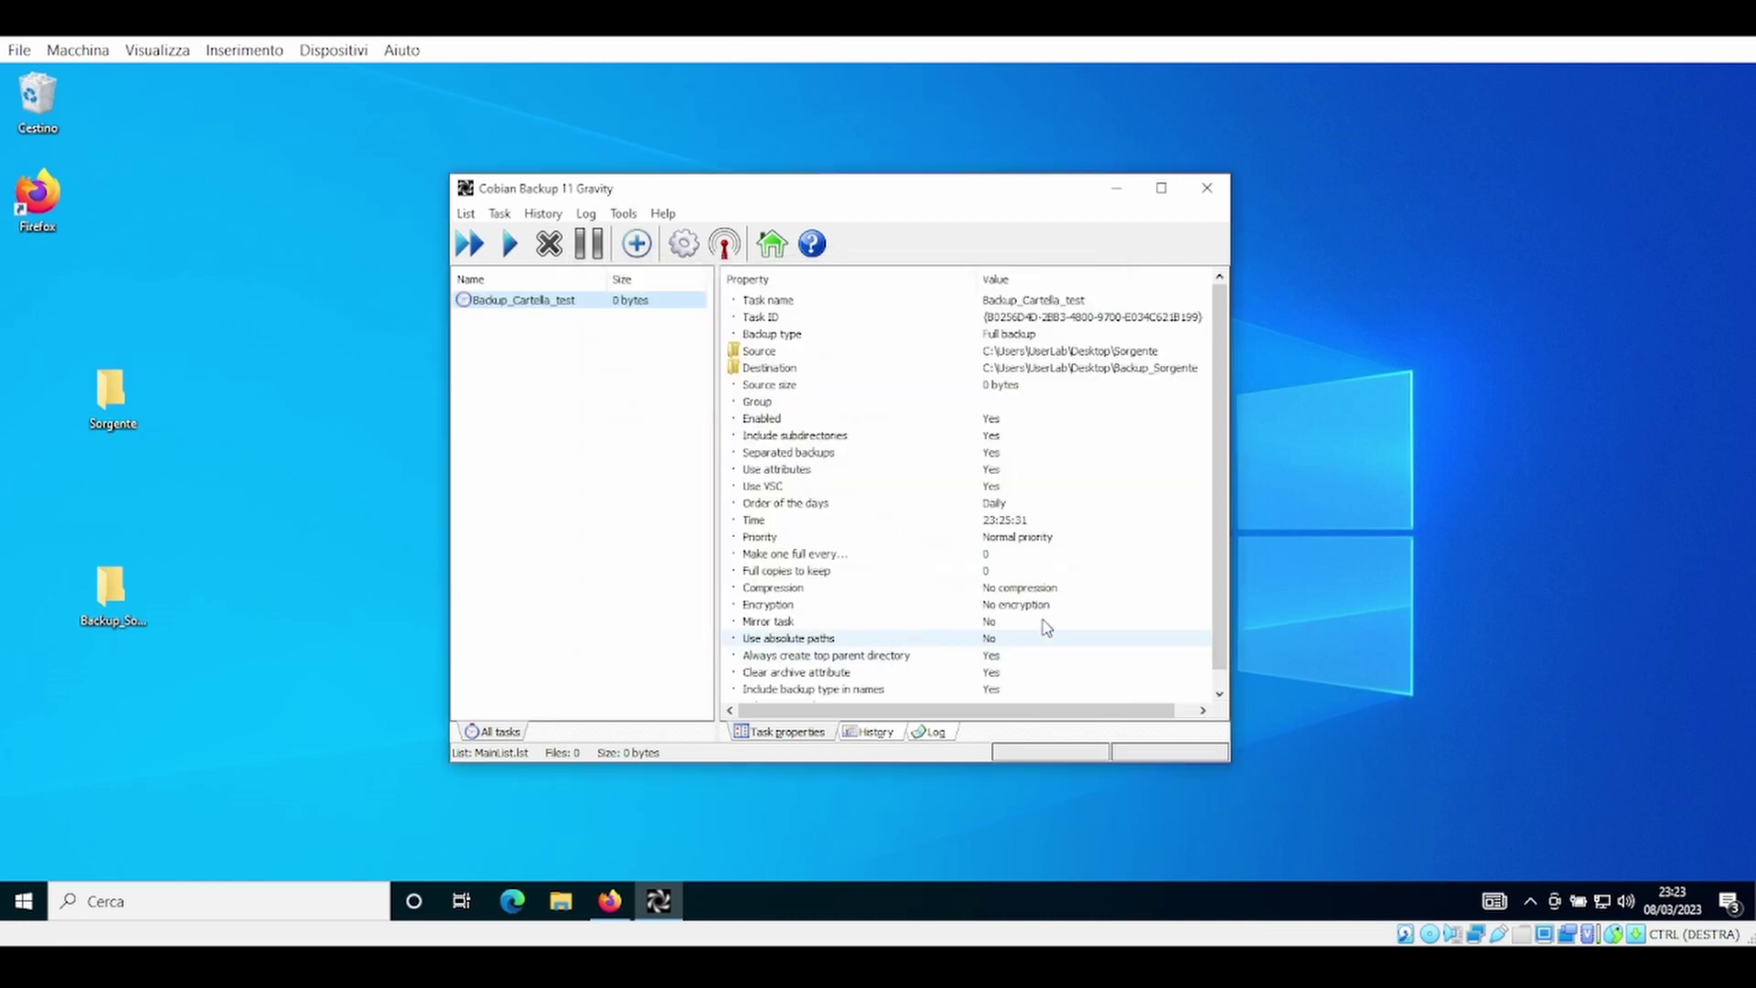
# Open the Sorgente folder on the desktop.
pyautogui.click(365, 443)
pyautogui.rightClick(107, 396)
pyautogui.press('Escape')
pyautogui.doubleClick(108, 395)
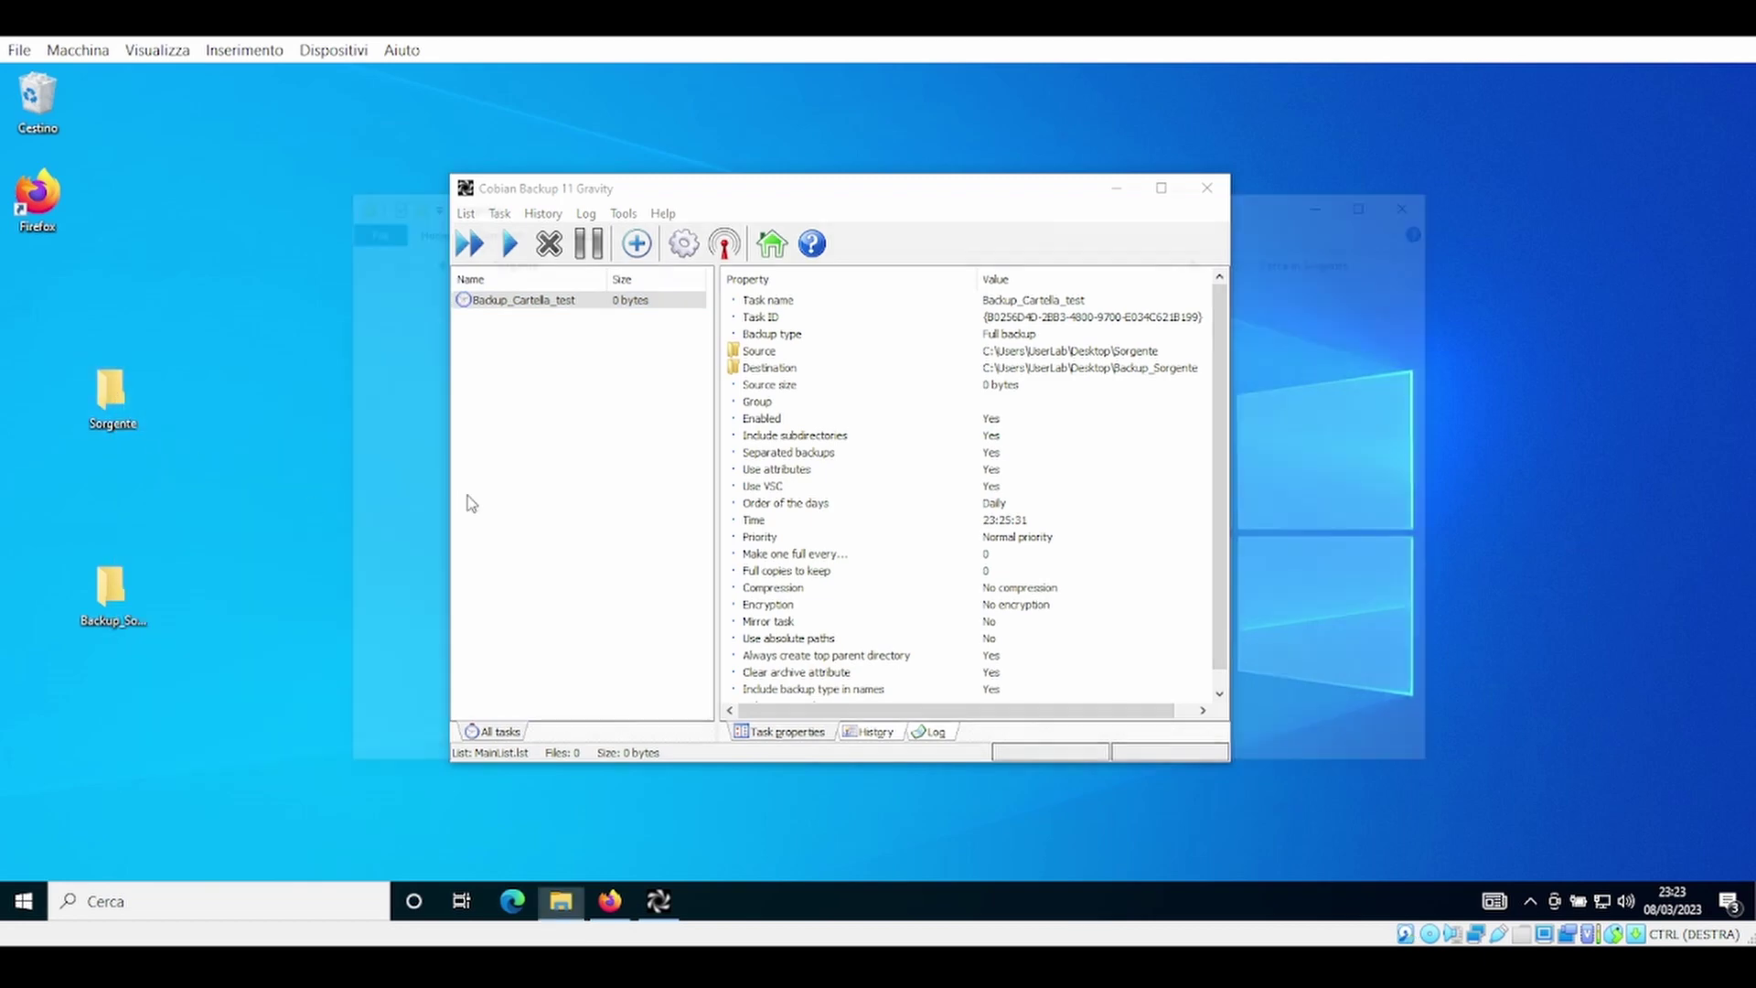
# Create a new text document named file1.txt in the Sorgente folder.
pyautogui.rightClick(547, 410)
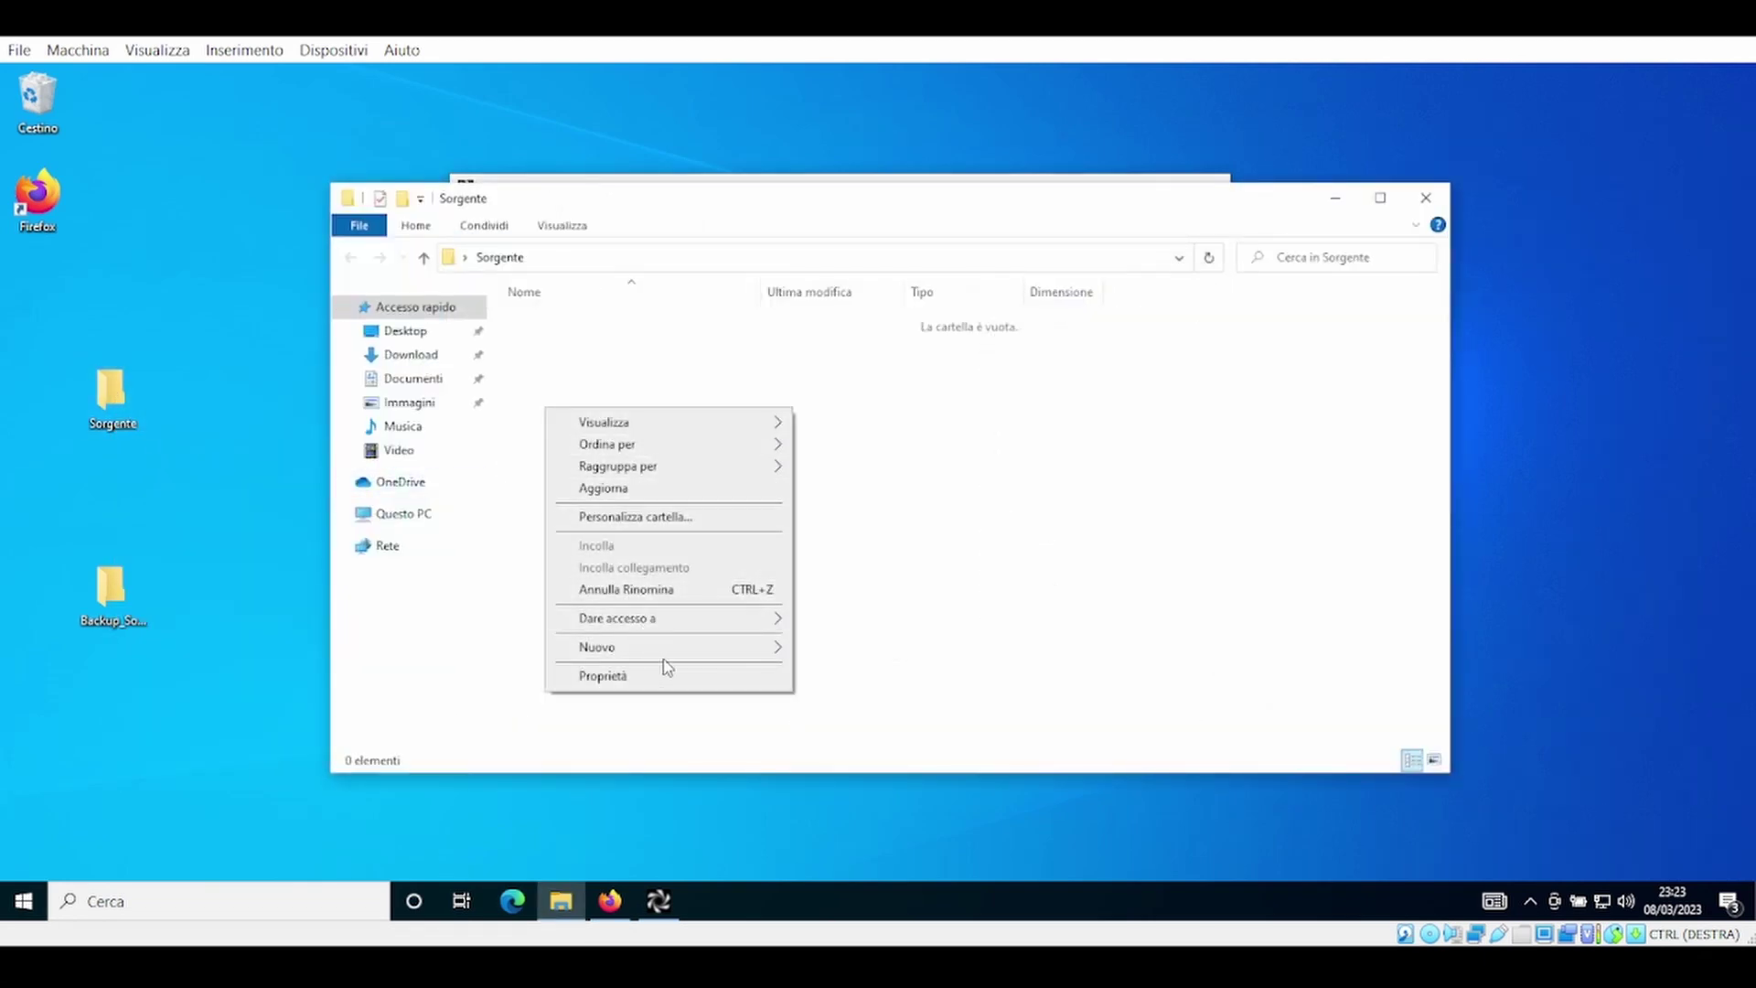
pyautogui.moveTo(667, 651)
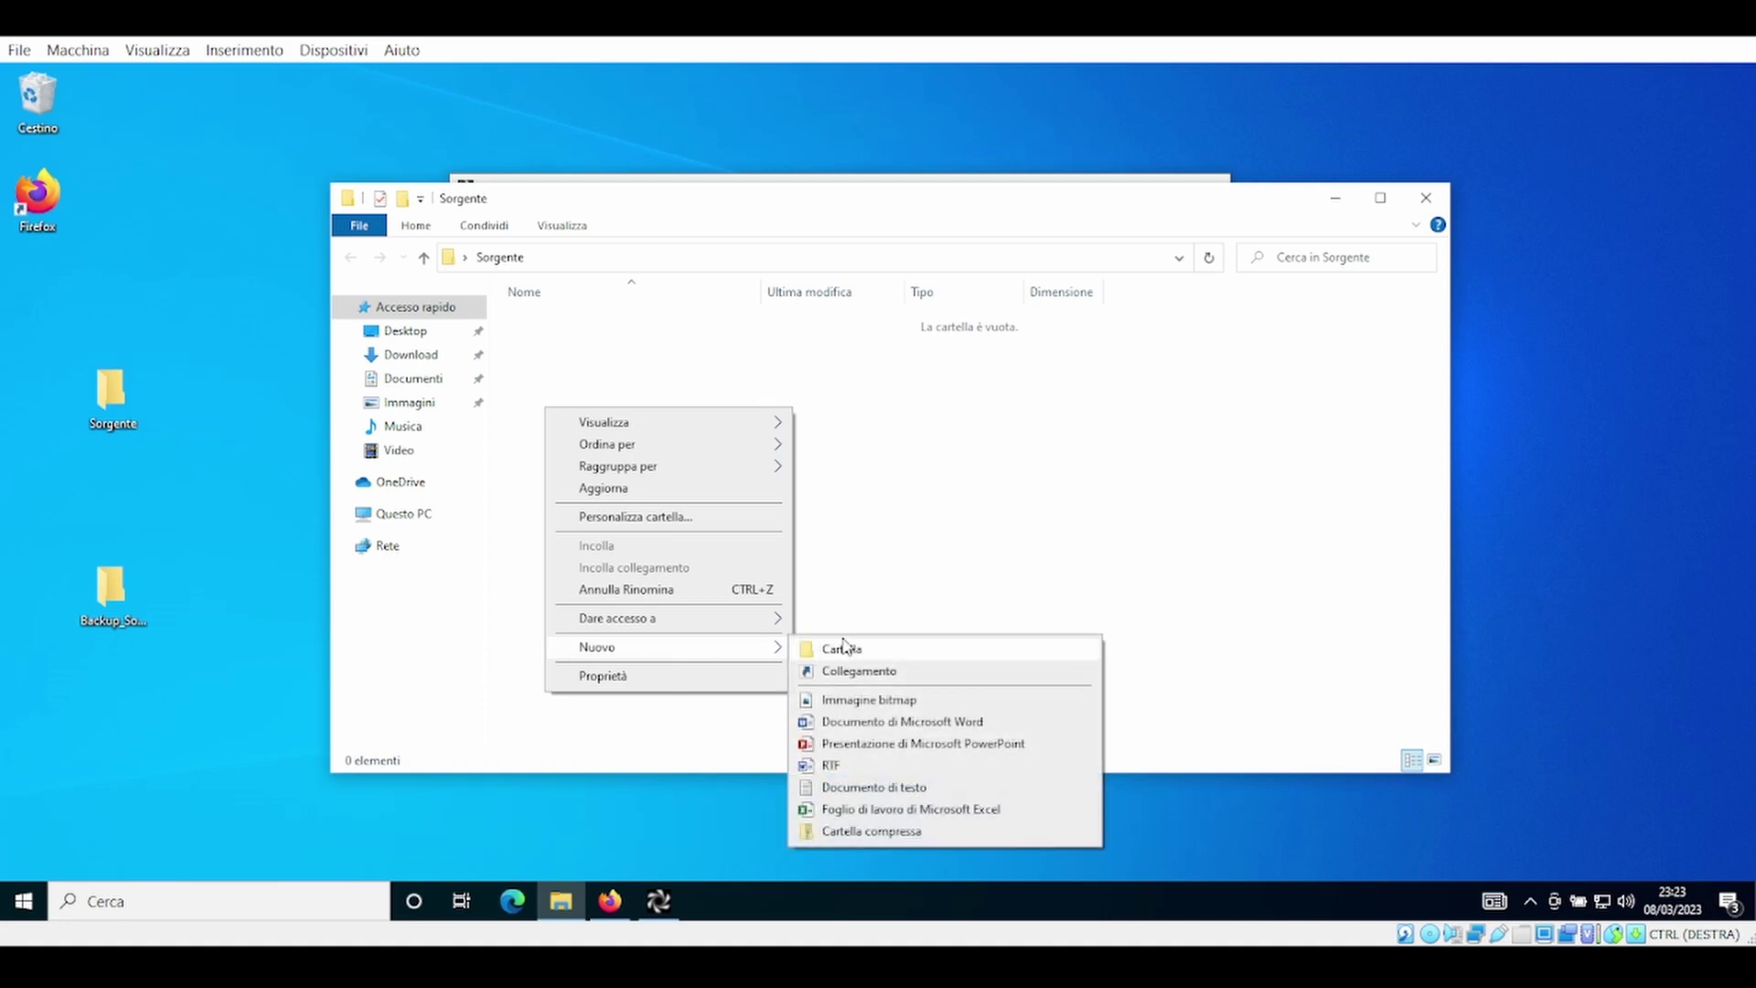
pyautogui.click(859, 787)
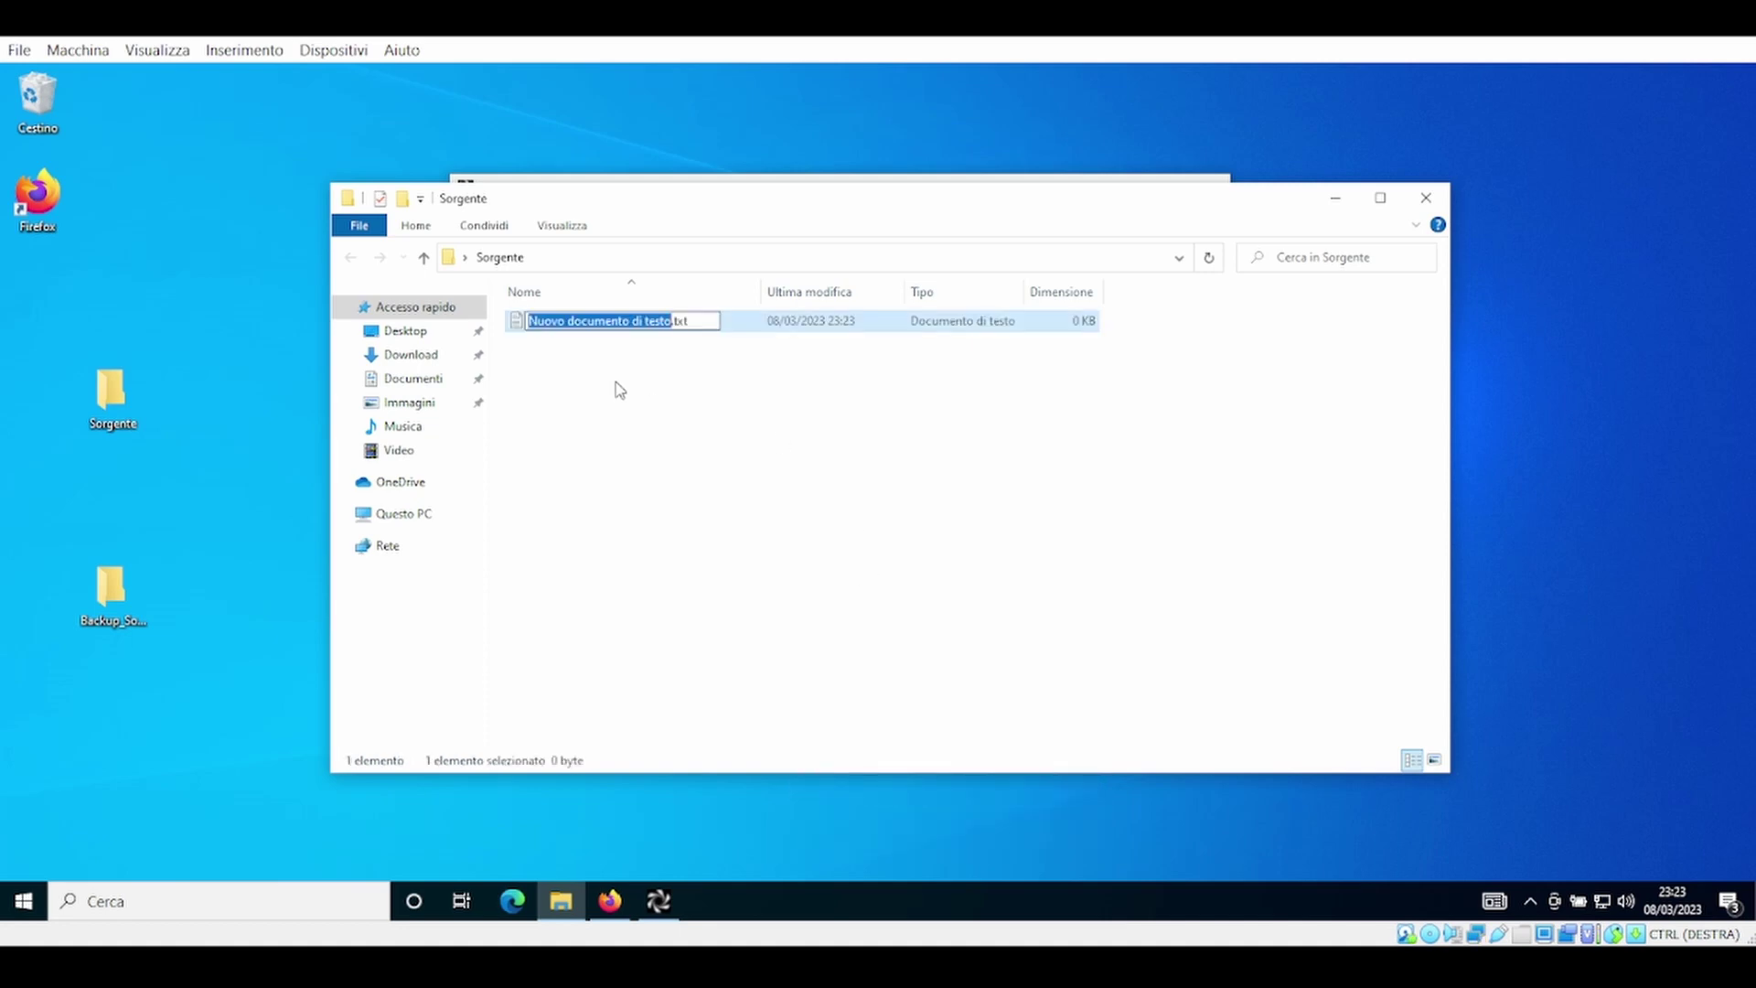
pyautogui.write('file')
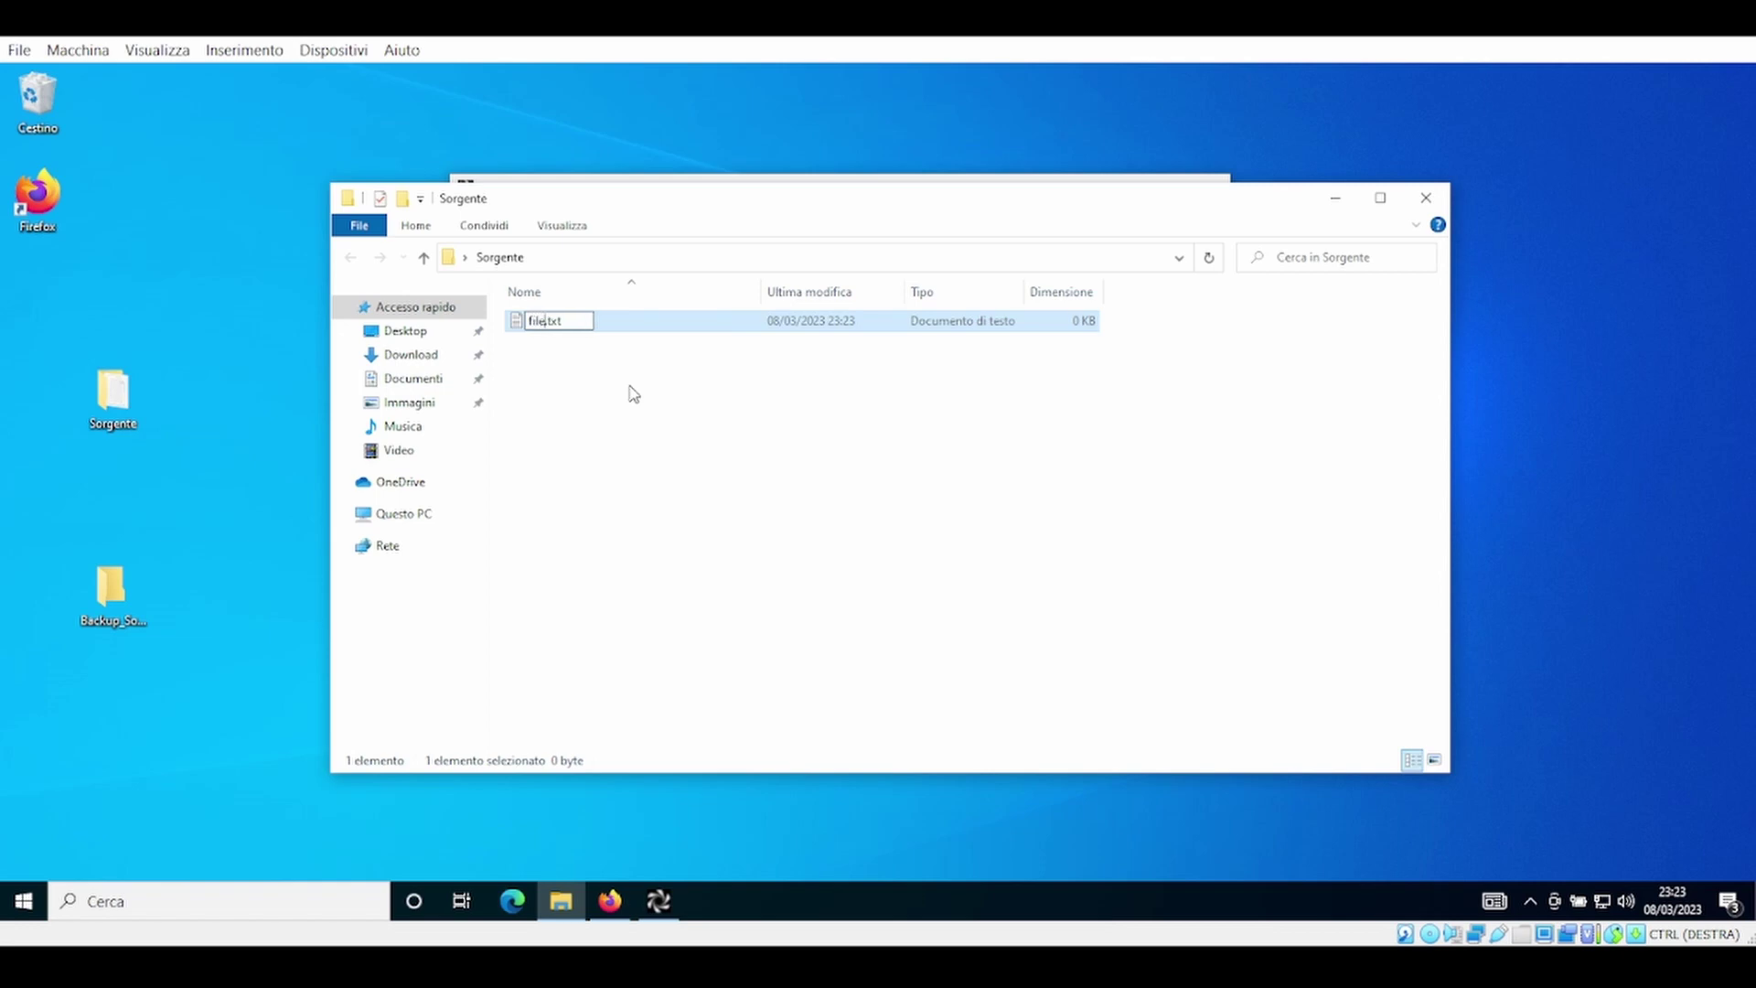
pyautogui.write('1')
pyautogui.press('Return')
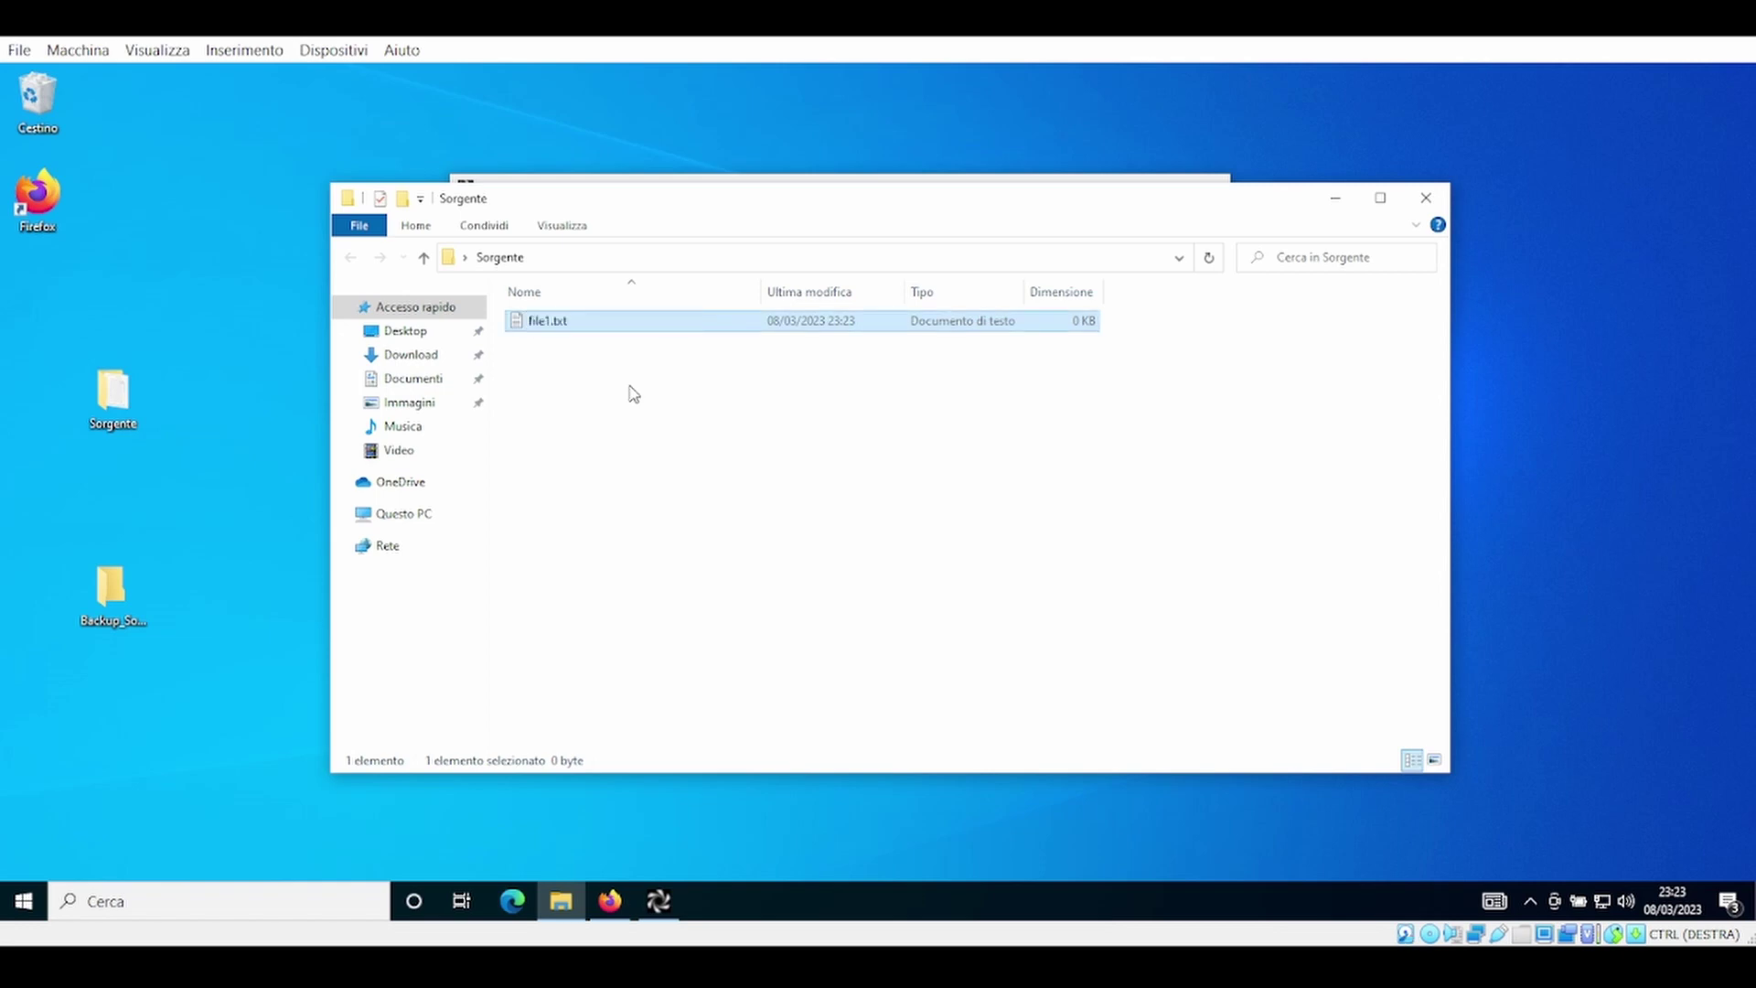
# Add a second text document named file2.txt to the Sorgente folder.
pyautogui.rightClick(629, 386)
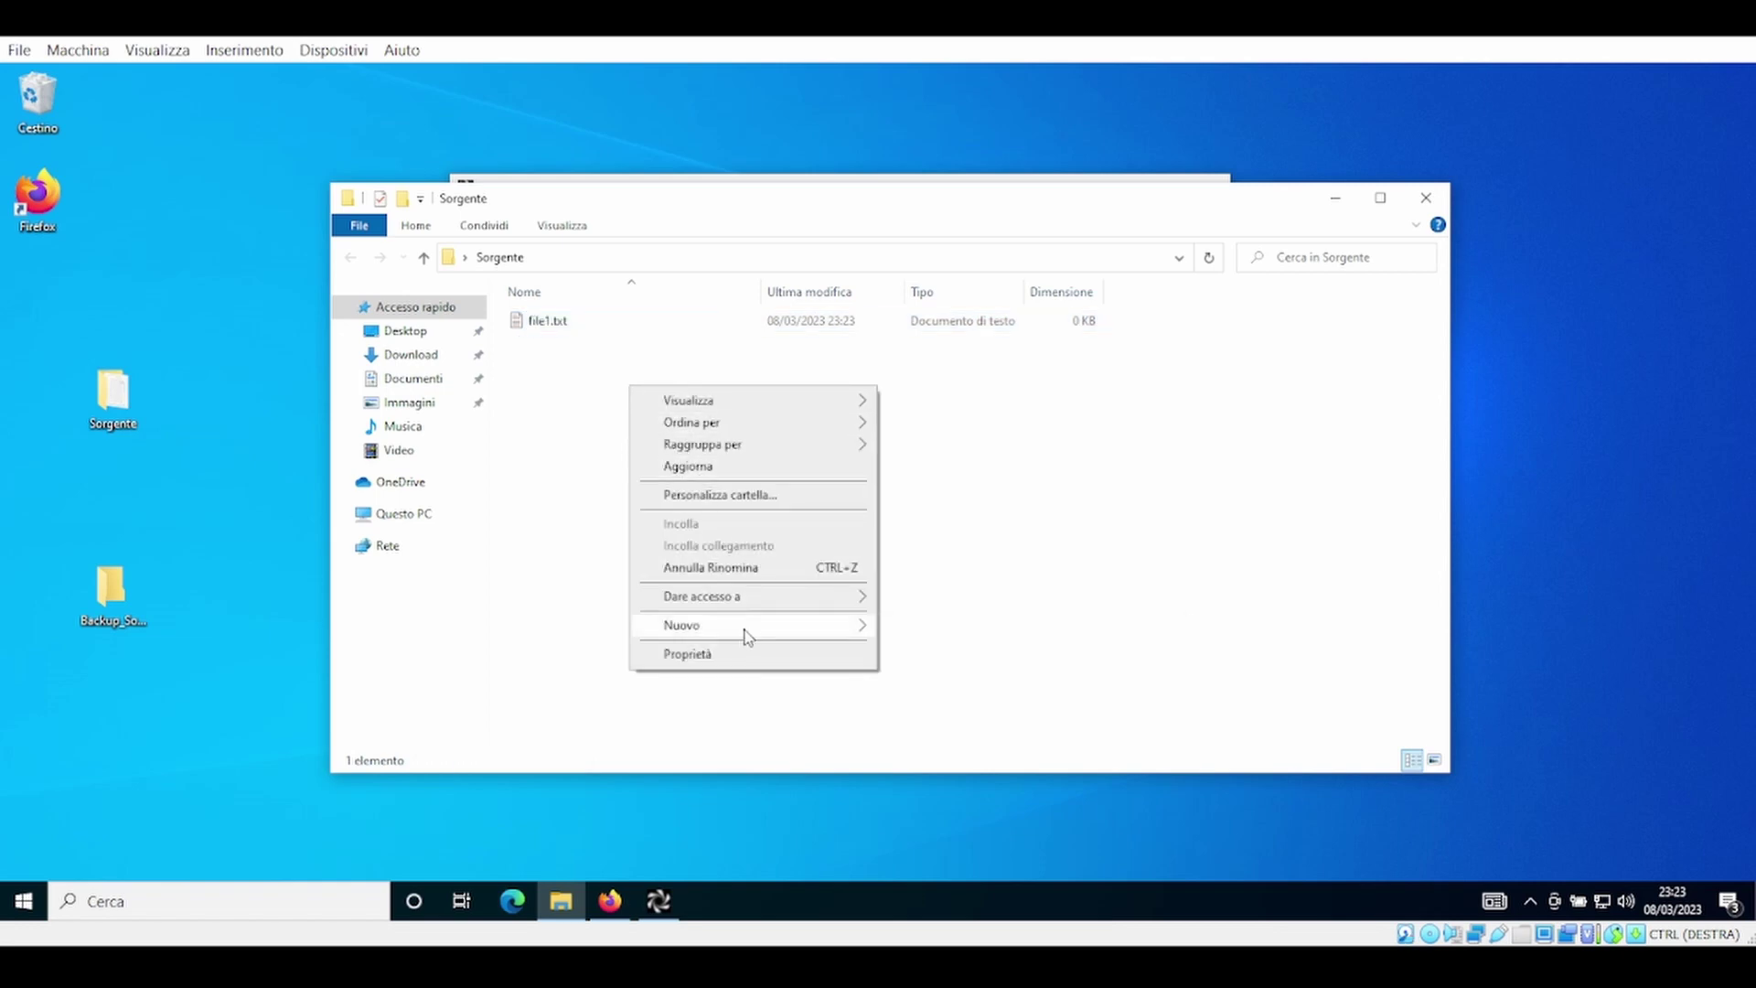
pyautogui.moveTo(842, 638)
pyautogui.click(952, 766)
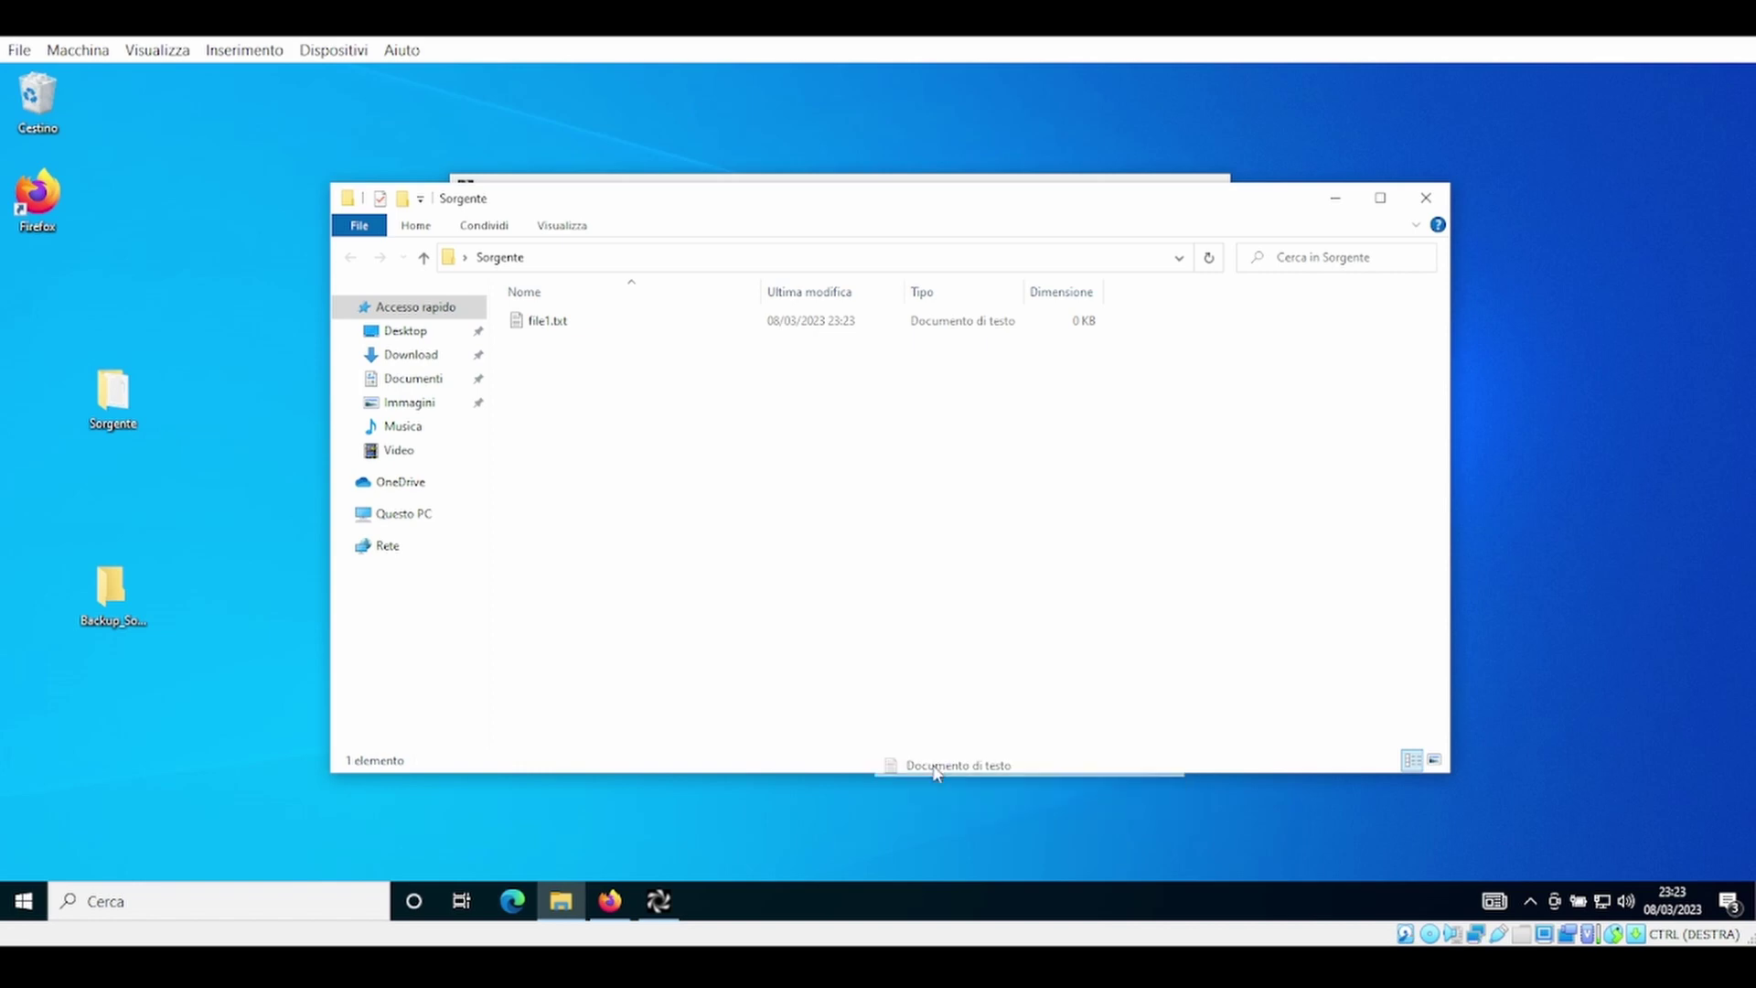
pyautogui.write('file2')
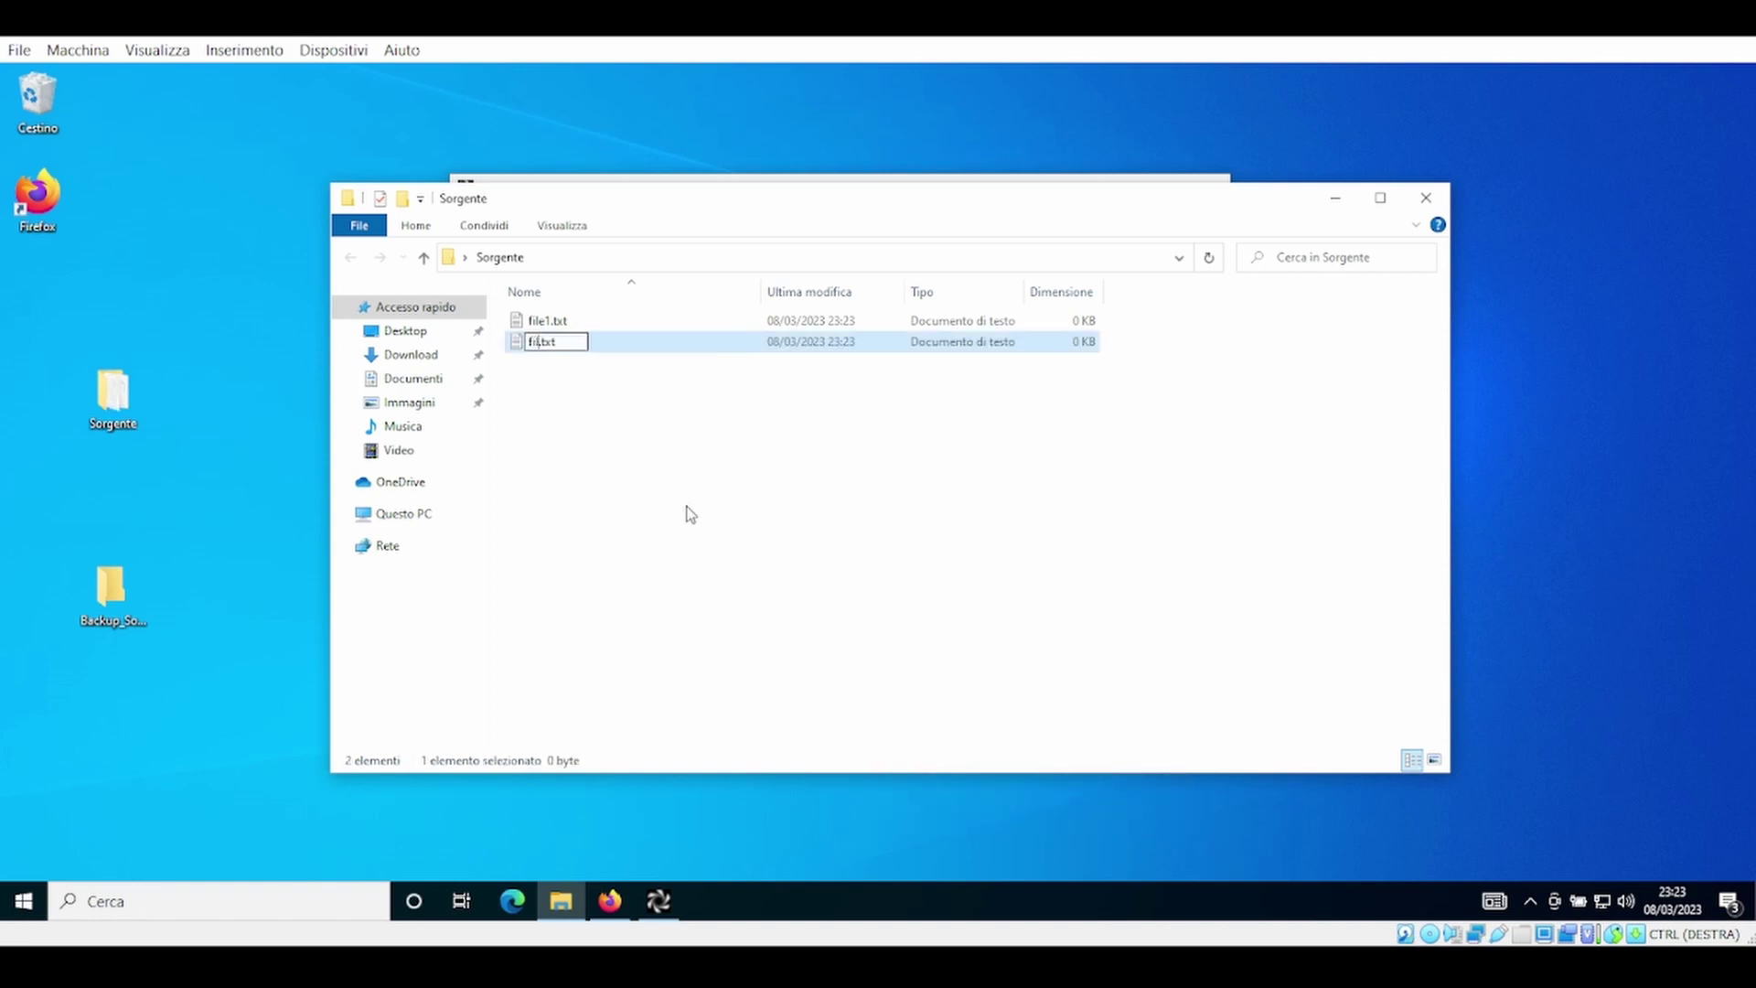
pyautogui.press('Return')
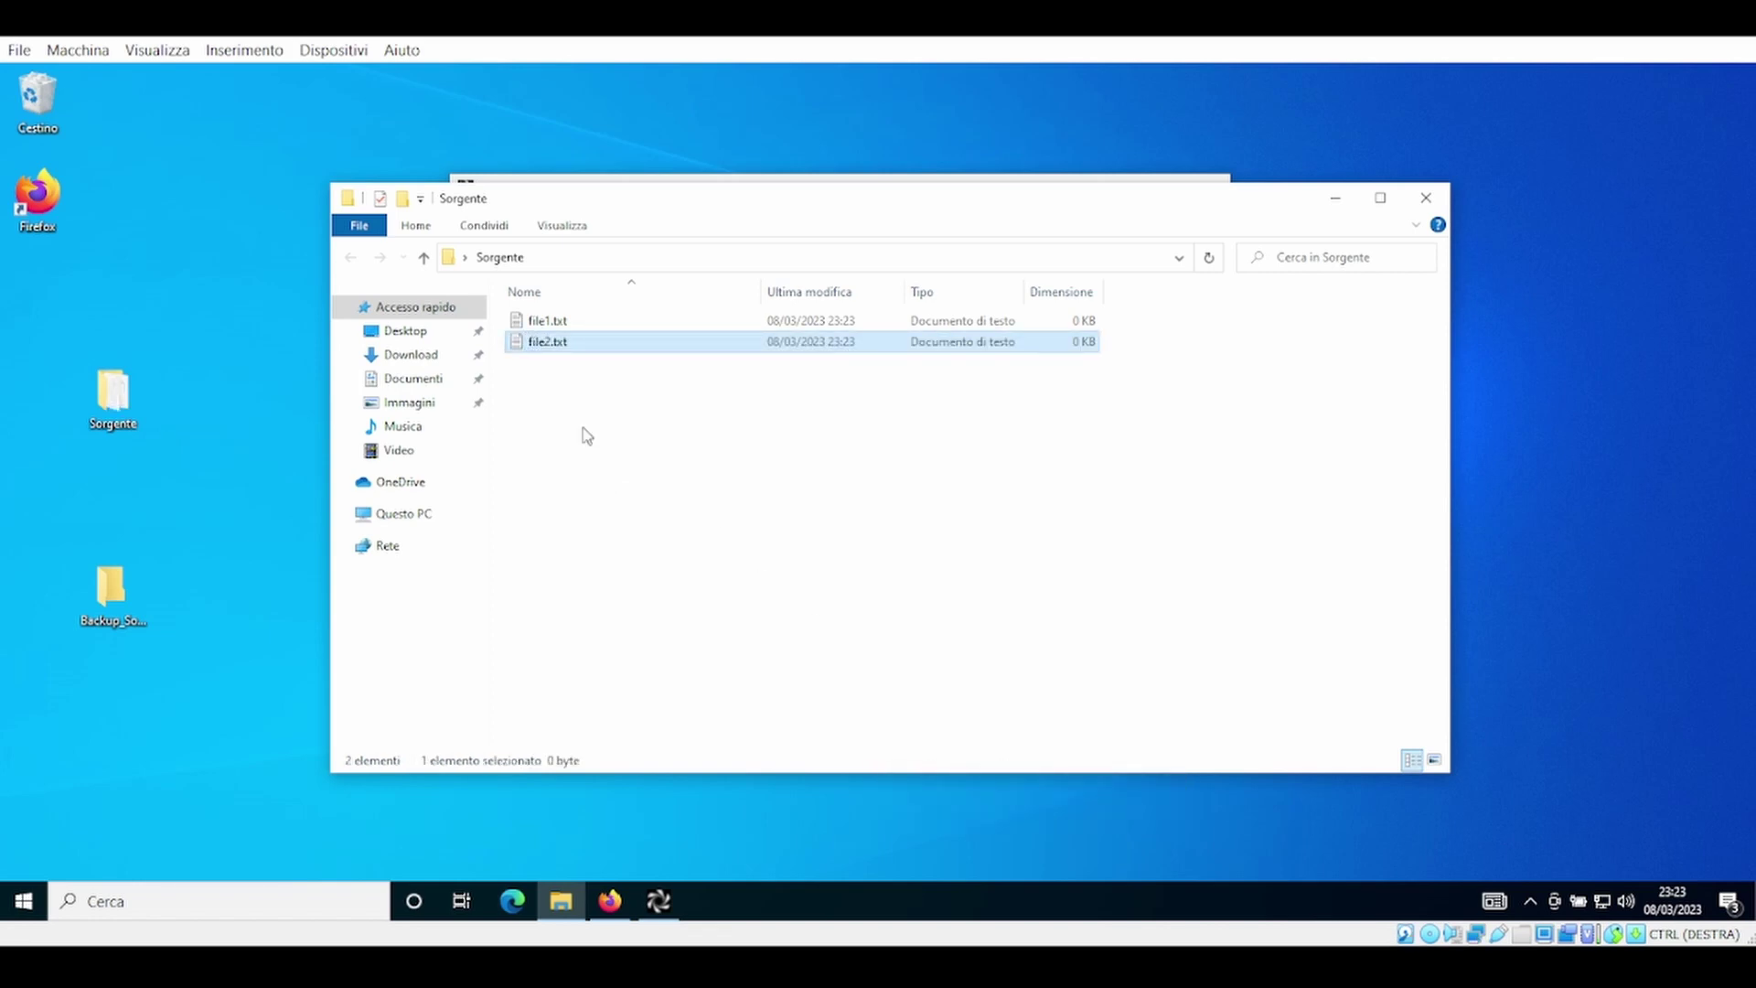
# Create a subfolder named cartella1 inside the Sorgente folder.
pyautogui.rightClick(550, 383)
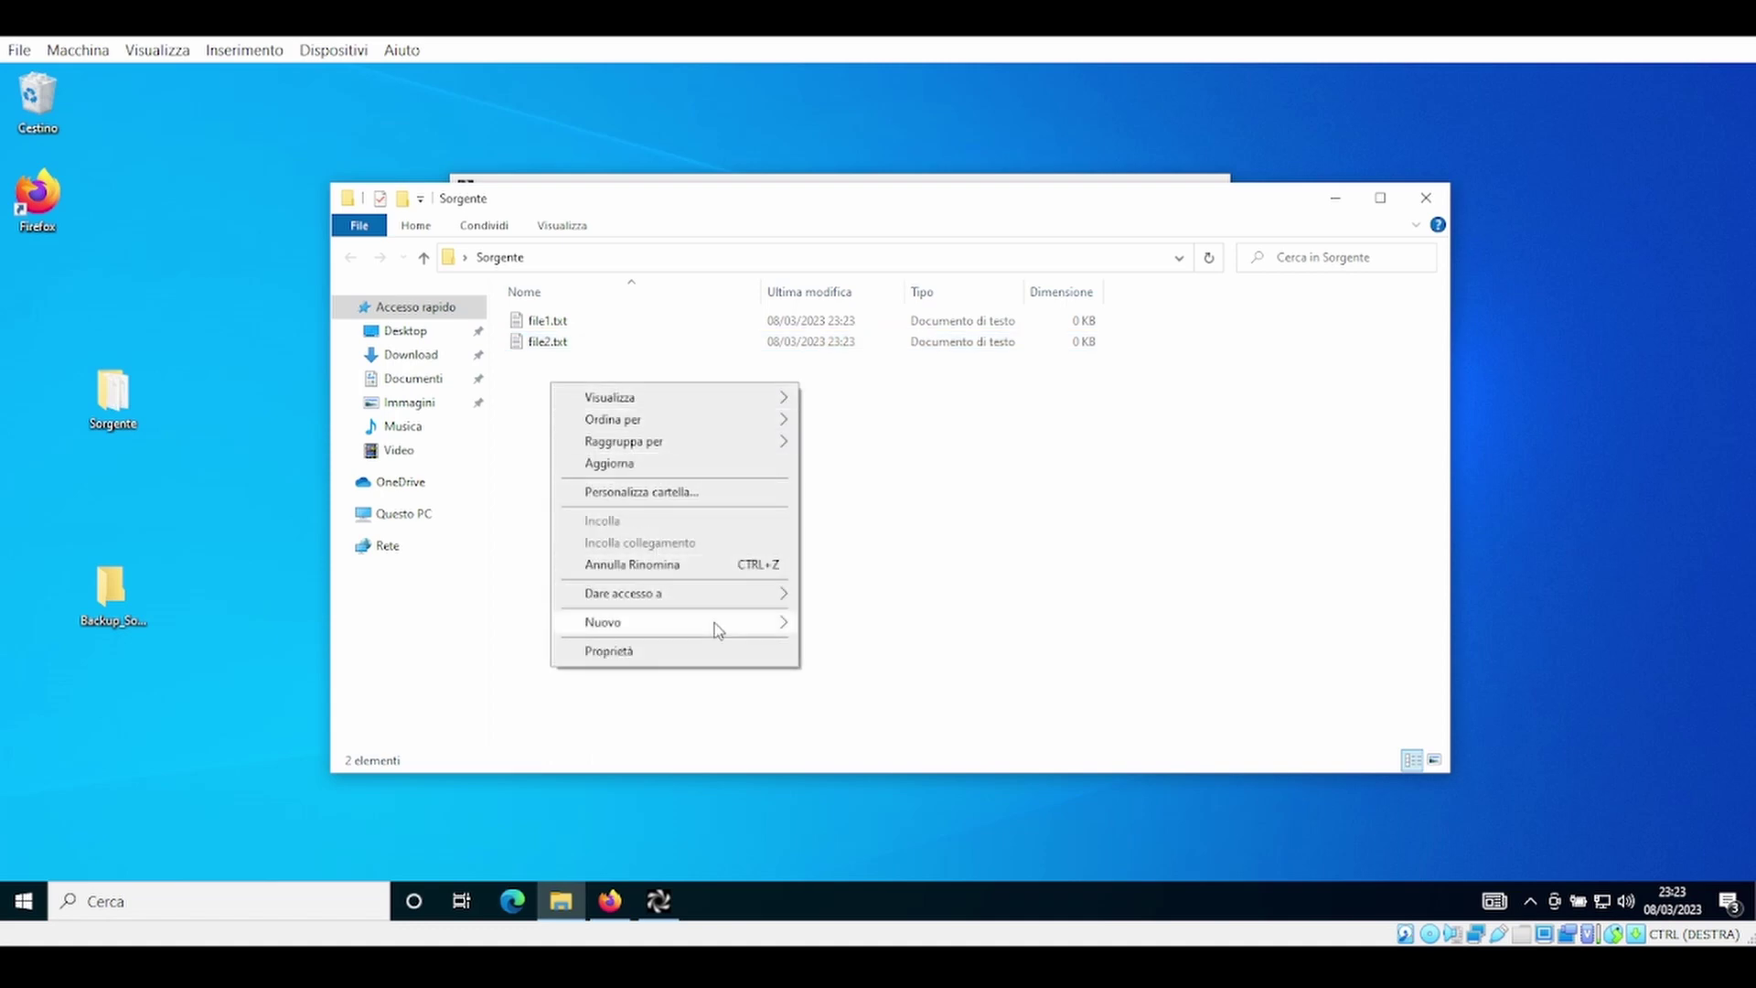
pyautogui.moveTo(714, 625)
pyautogui.click(826, 619)
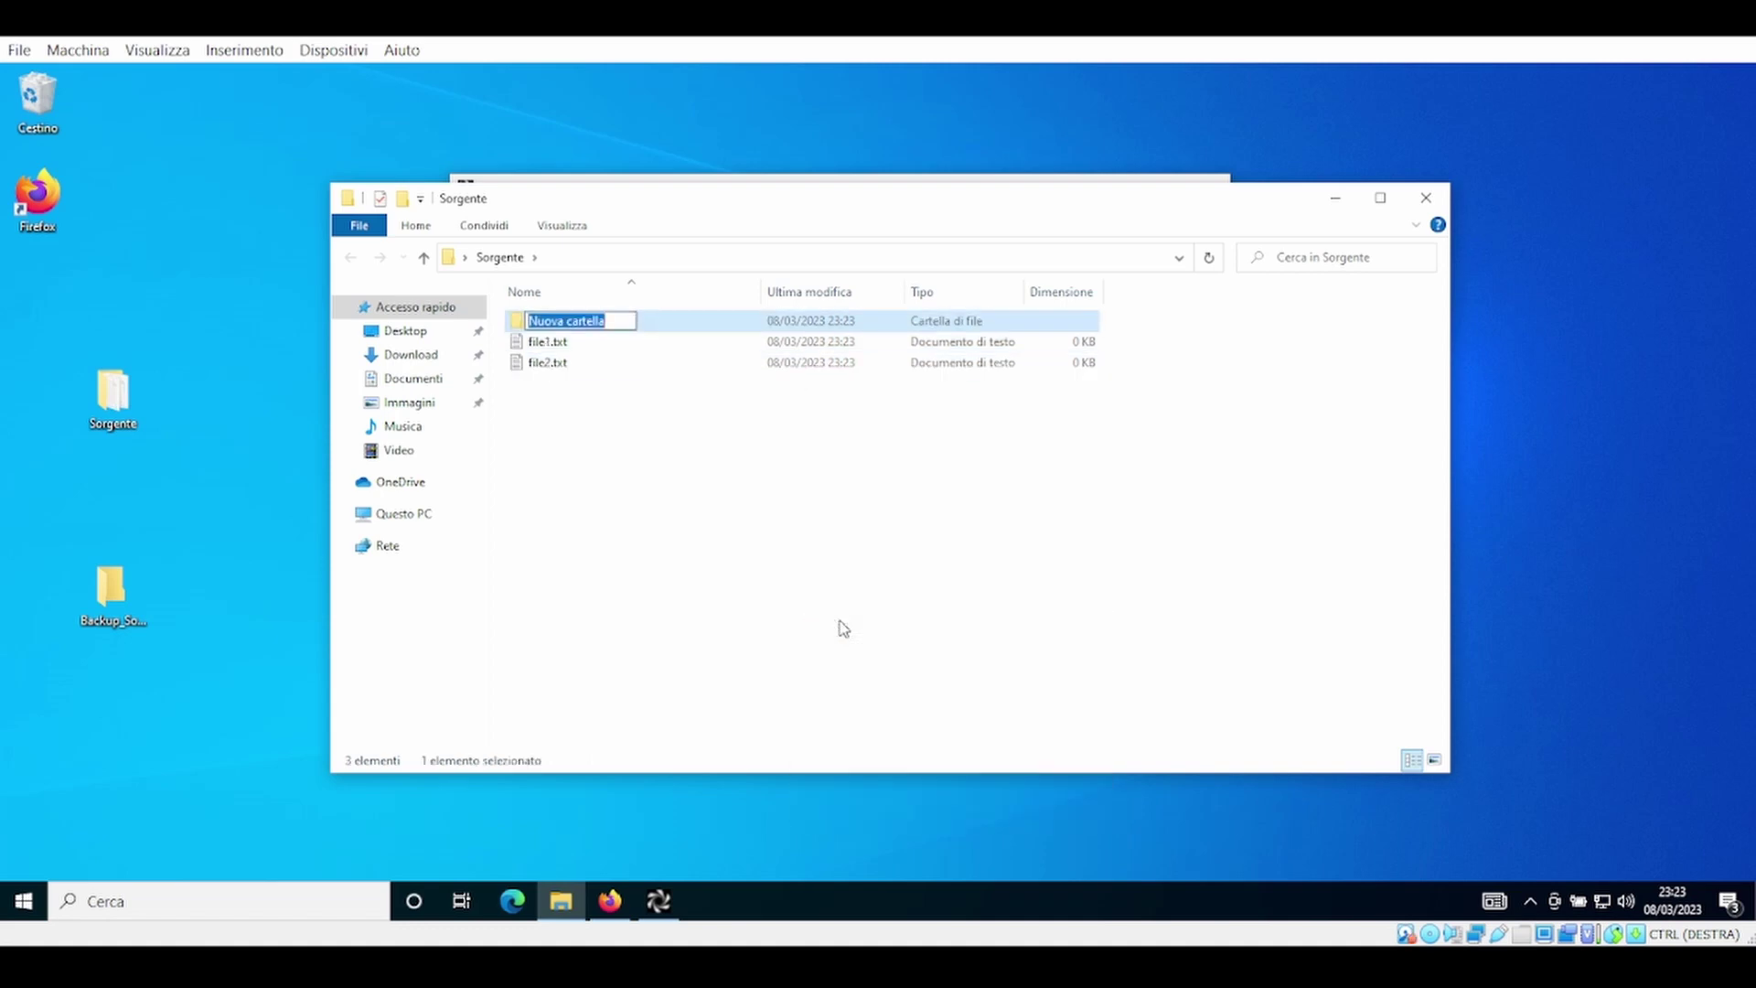
pyautogui.write('cartella1')
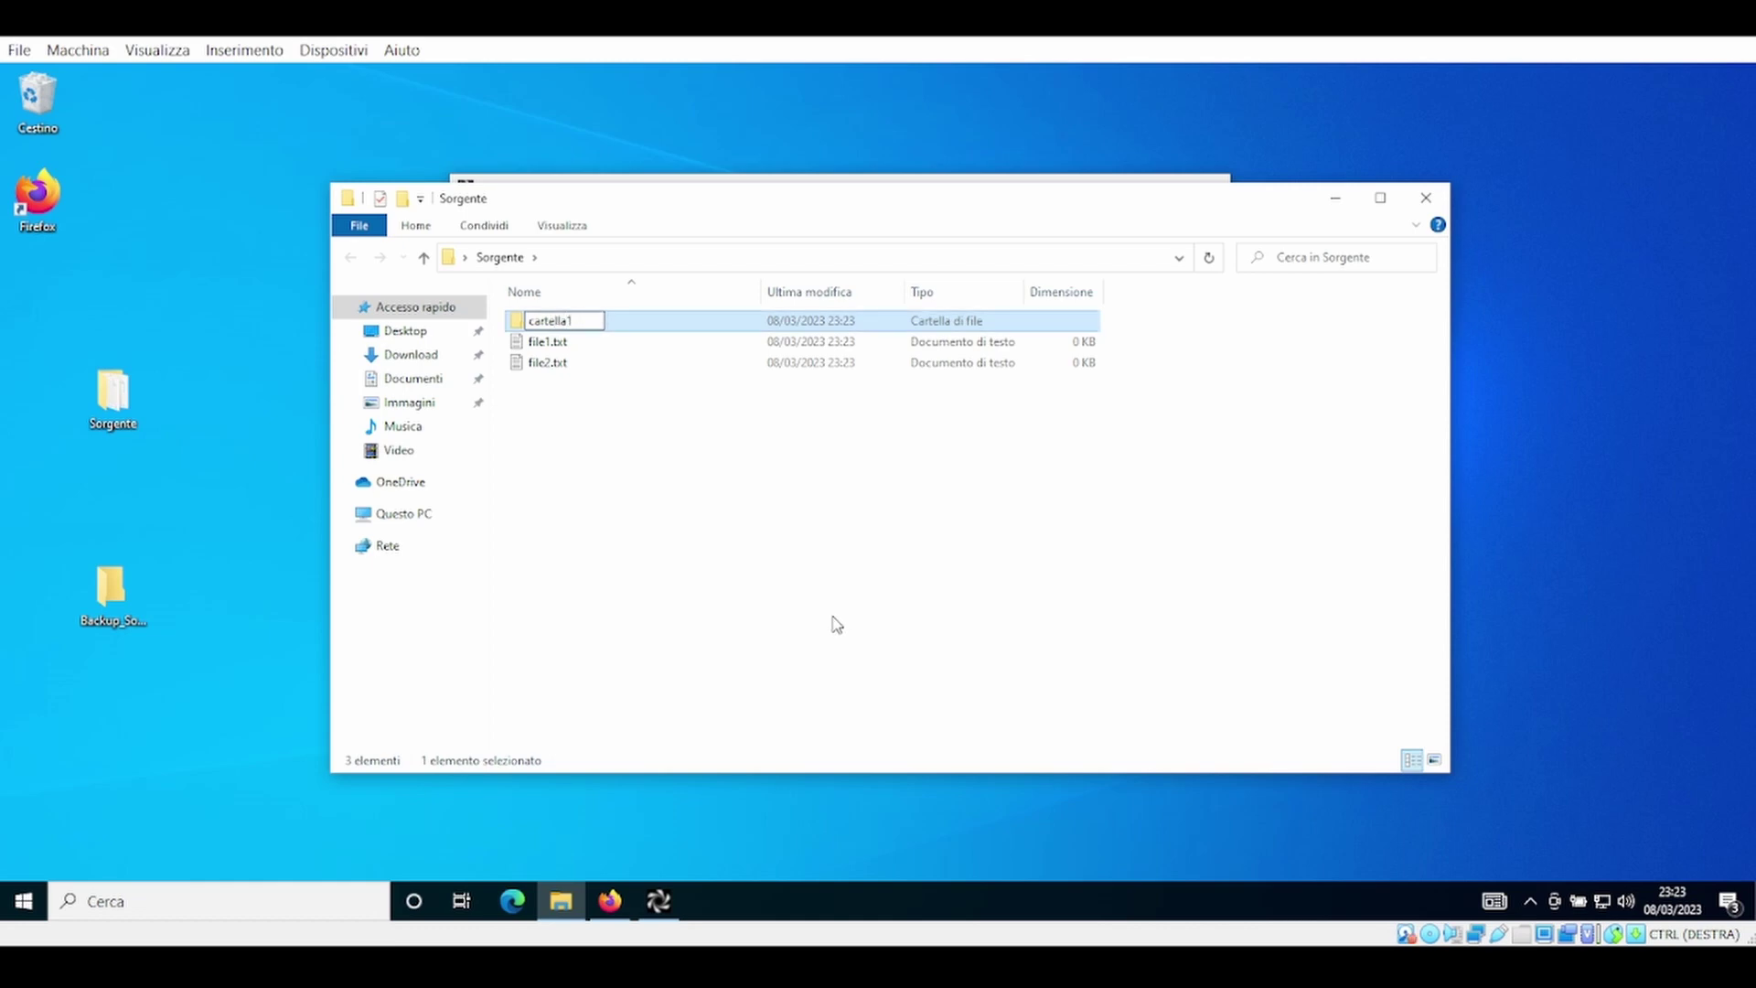
pyautogui.click(833, 620)
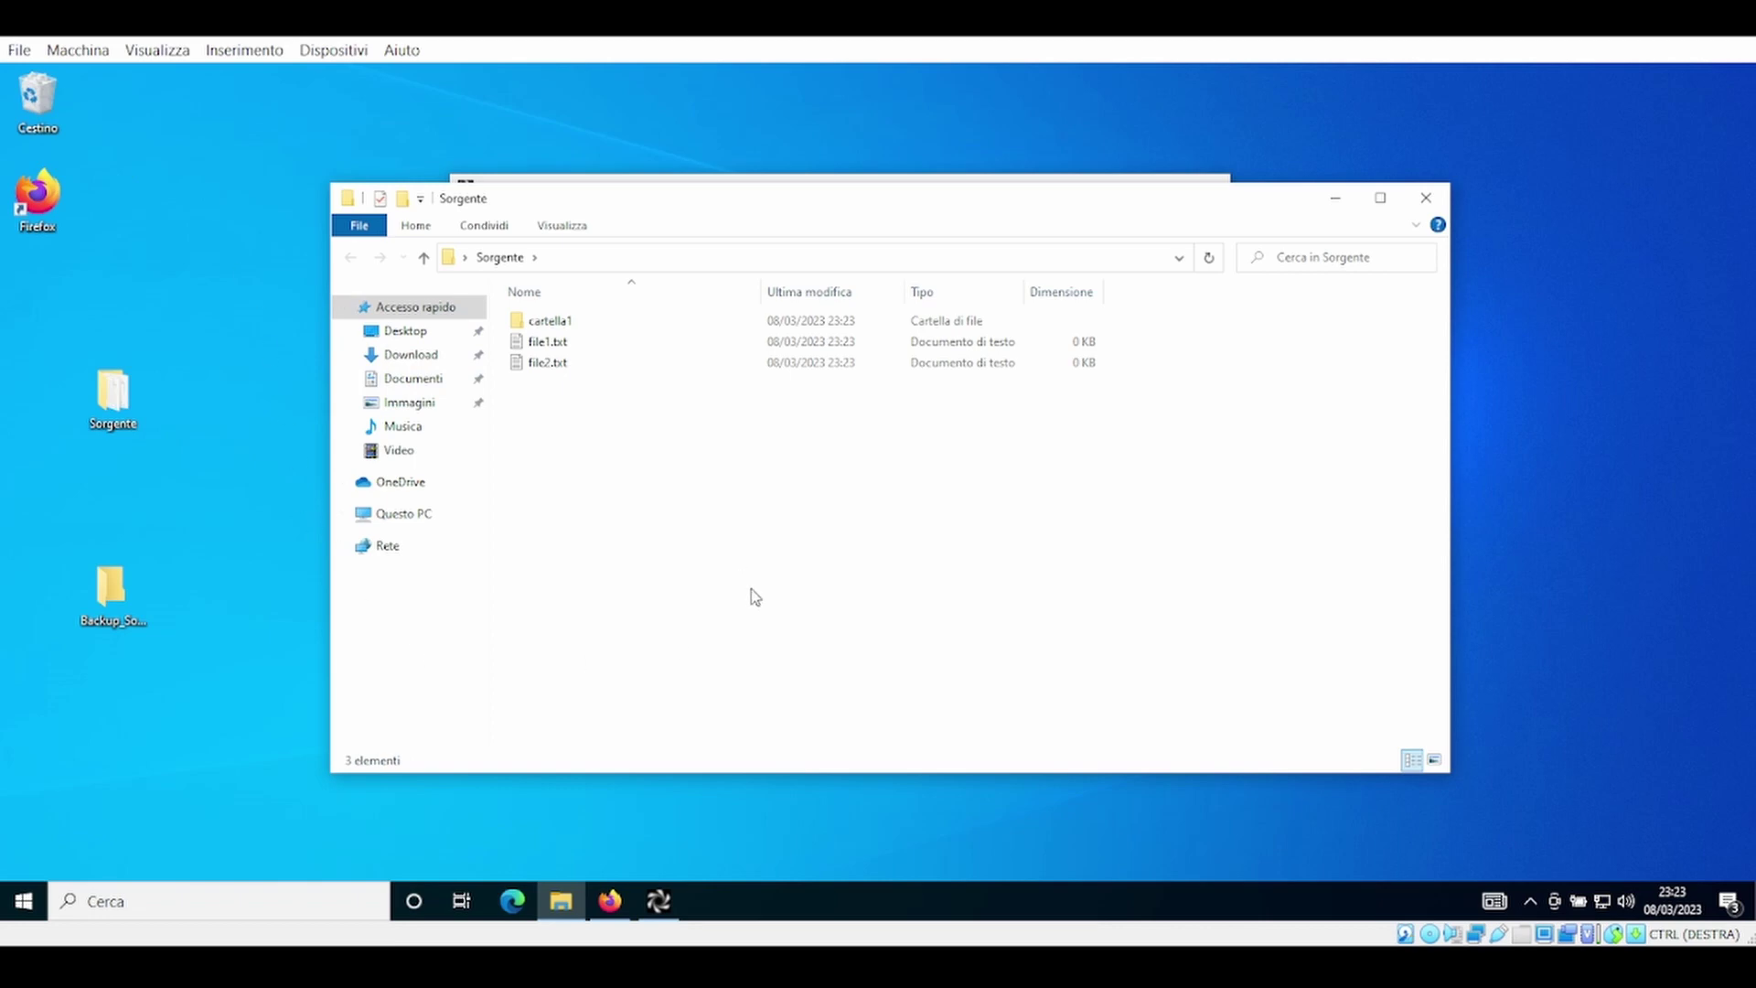
# Switch to Cobian Backup and run the Backup_Cartella_test task manually, without shutting down the computer when done.
pyautogui.click(657, 903)
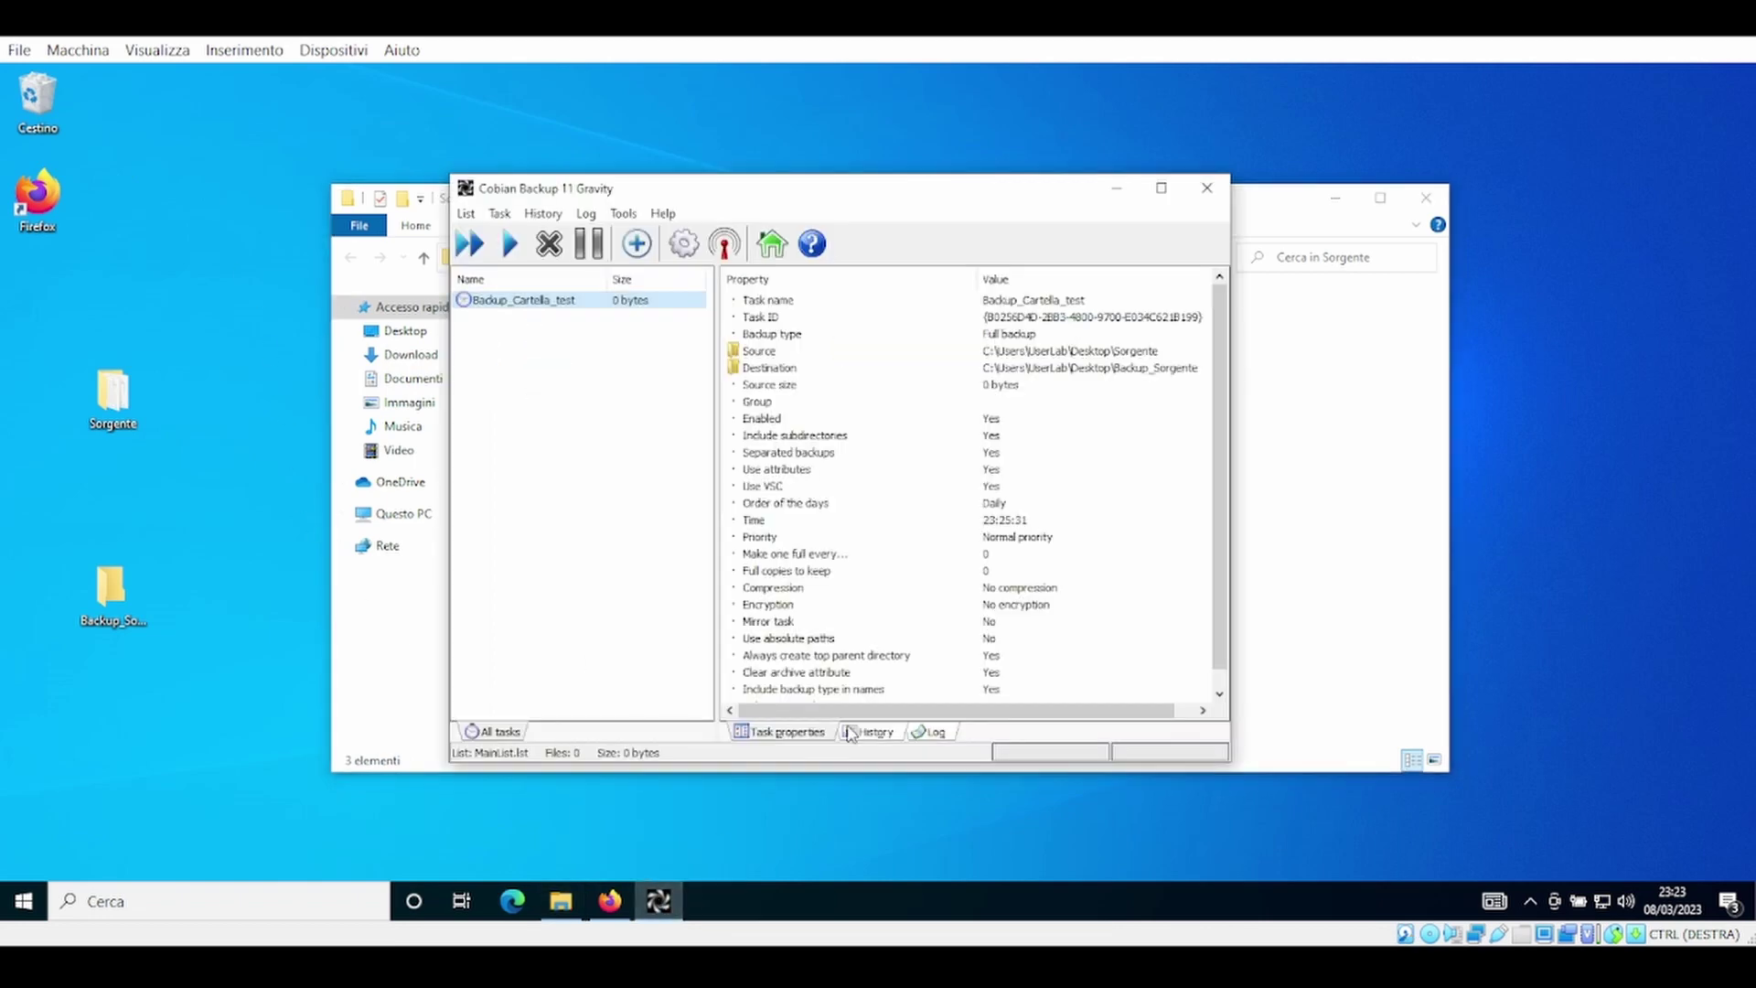
pyautogui.rightClick(530, 304)
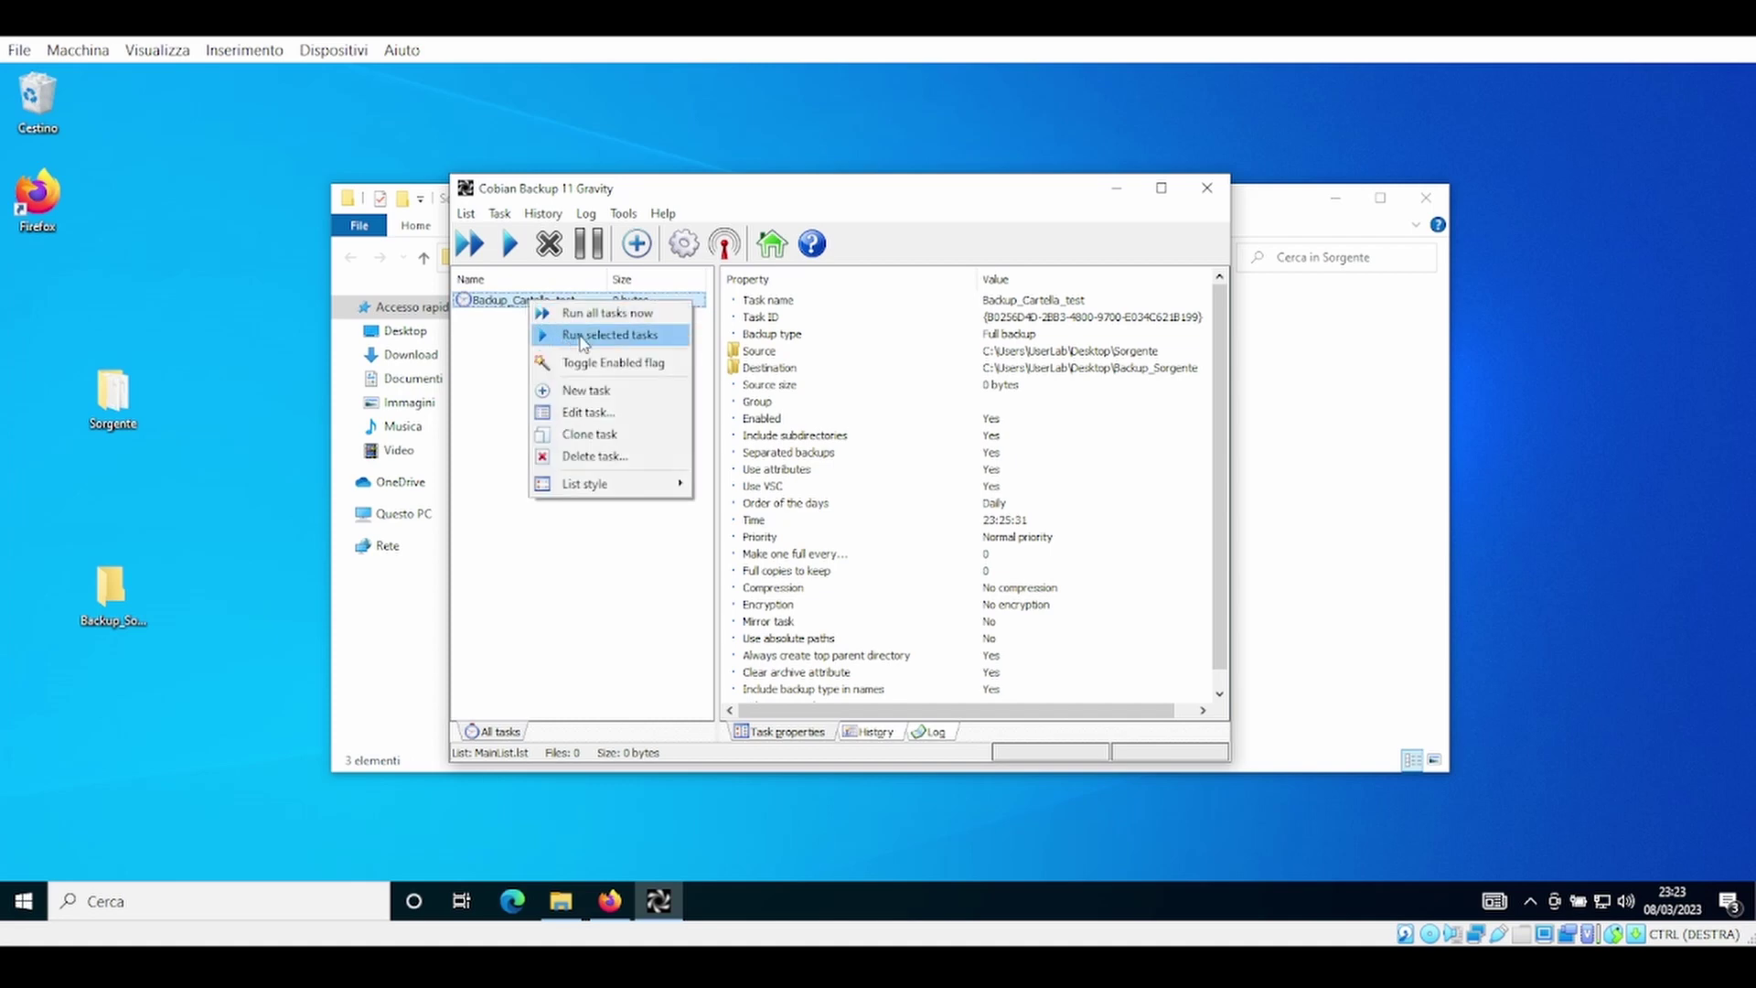
pyautogui.click(581, 343)
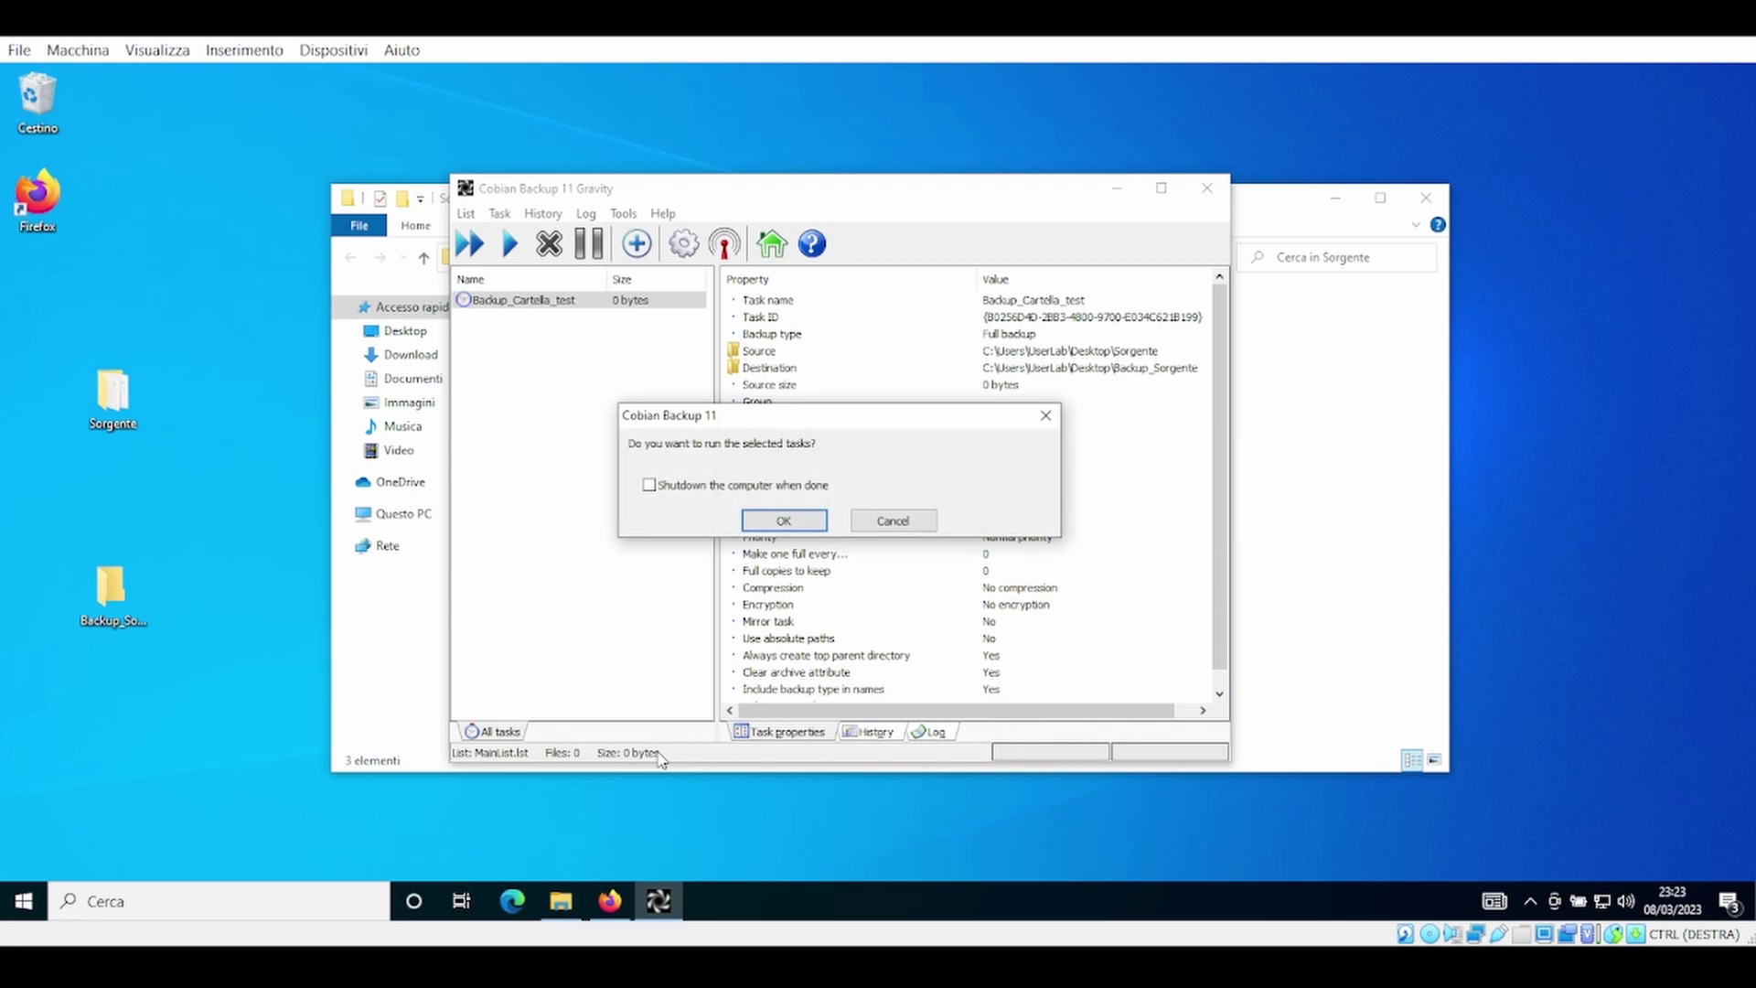
pyautogui.click(780, 521)
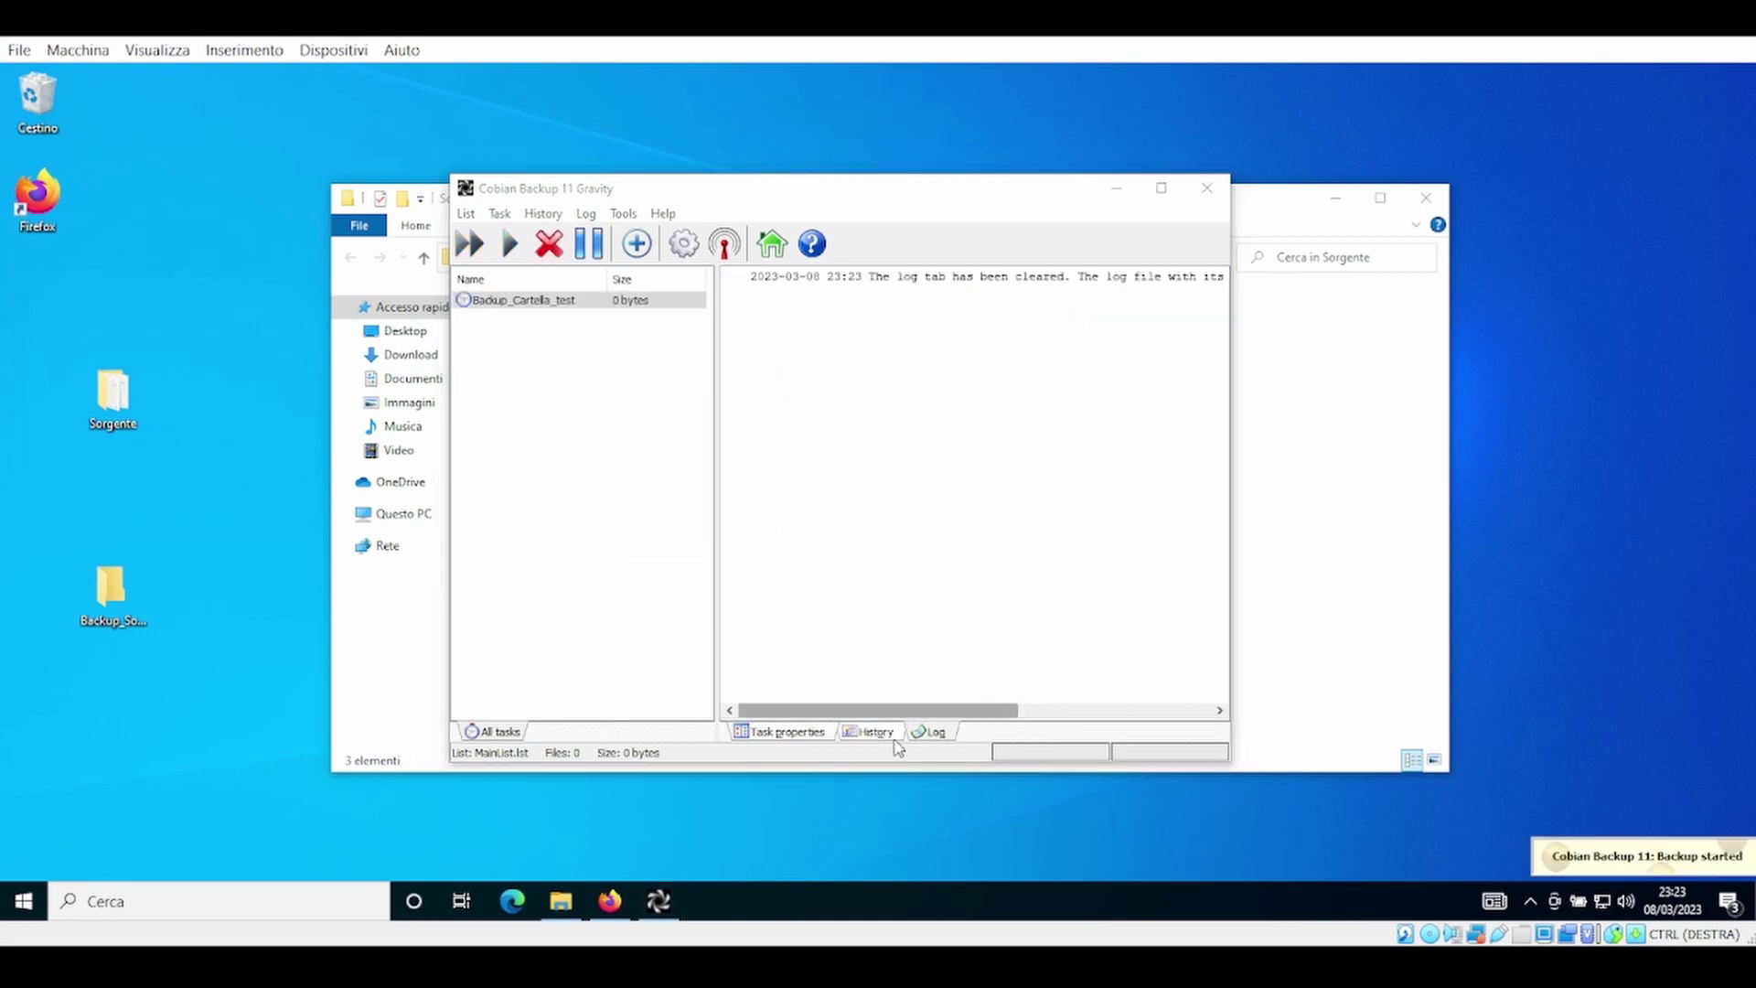
pyautogui.moveTo(922, 712); pyautogui.dragTo(578, 727)
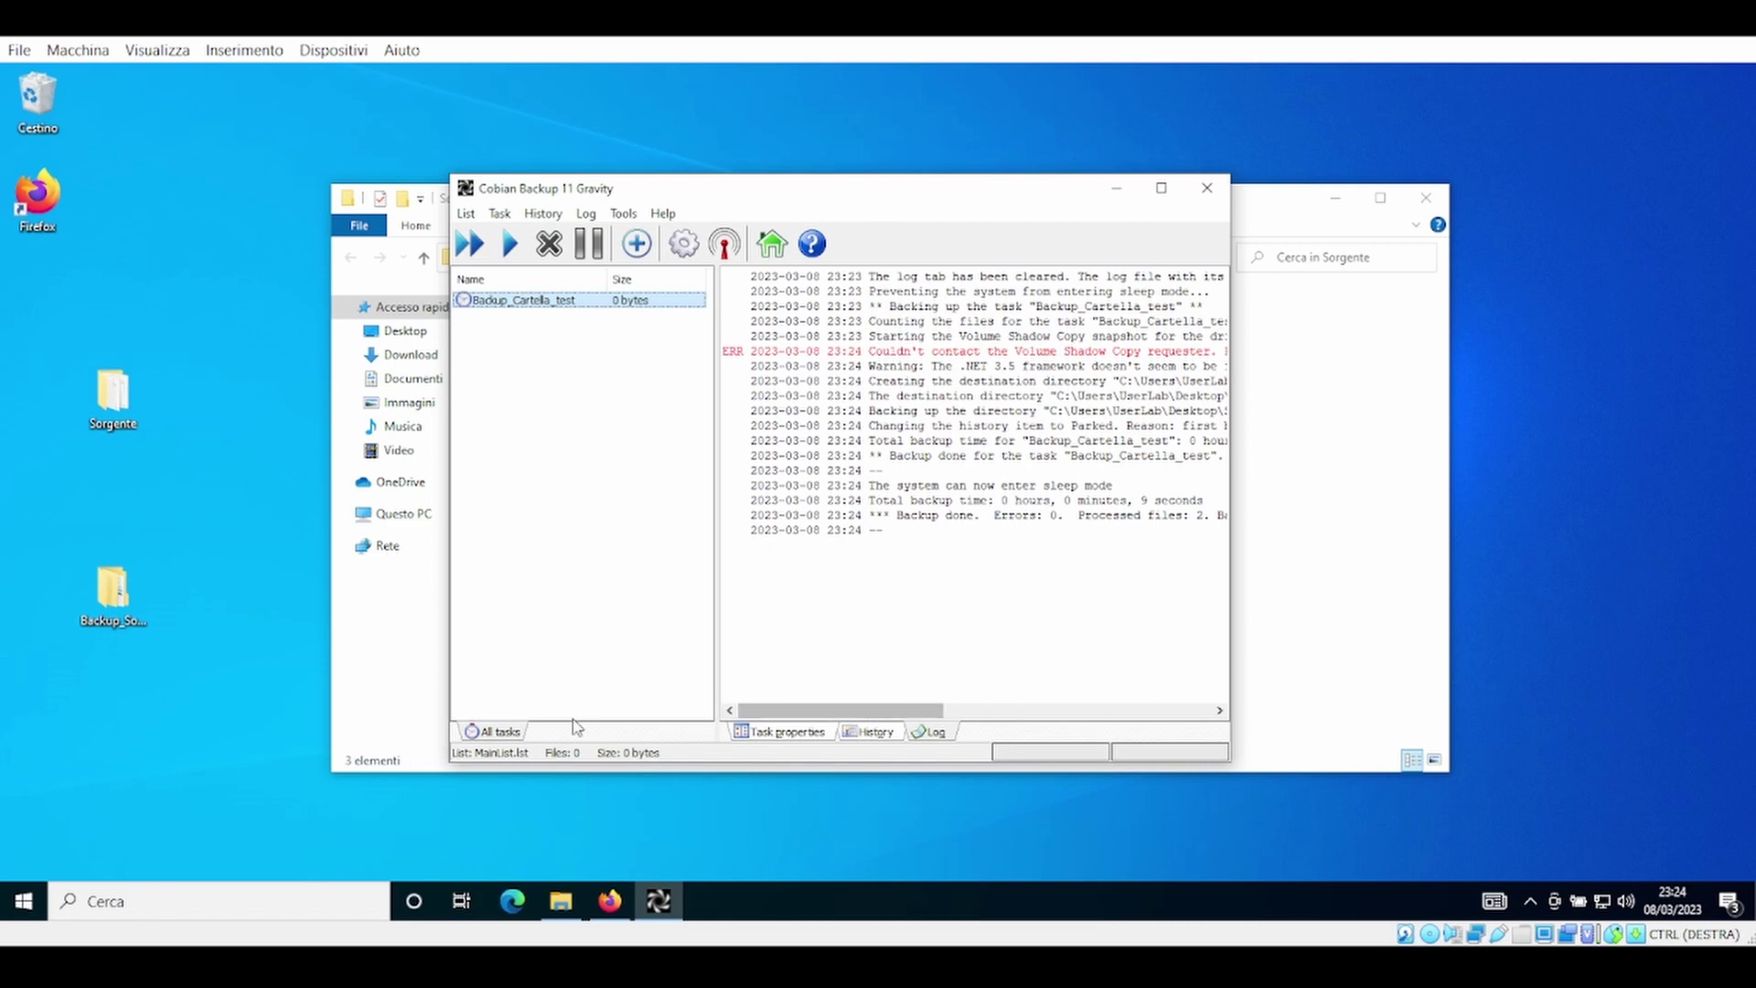
# Inspect the contents of the full backup folder inside Backup_Sorgente on the desktop, and close the window.
pyautogui.doubleClick(126, 586)
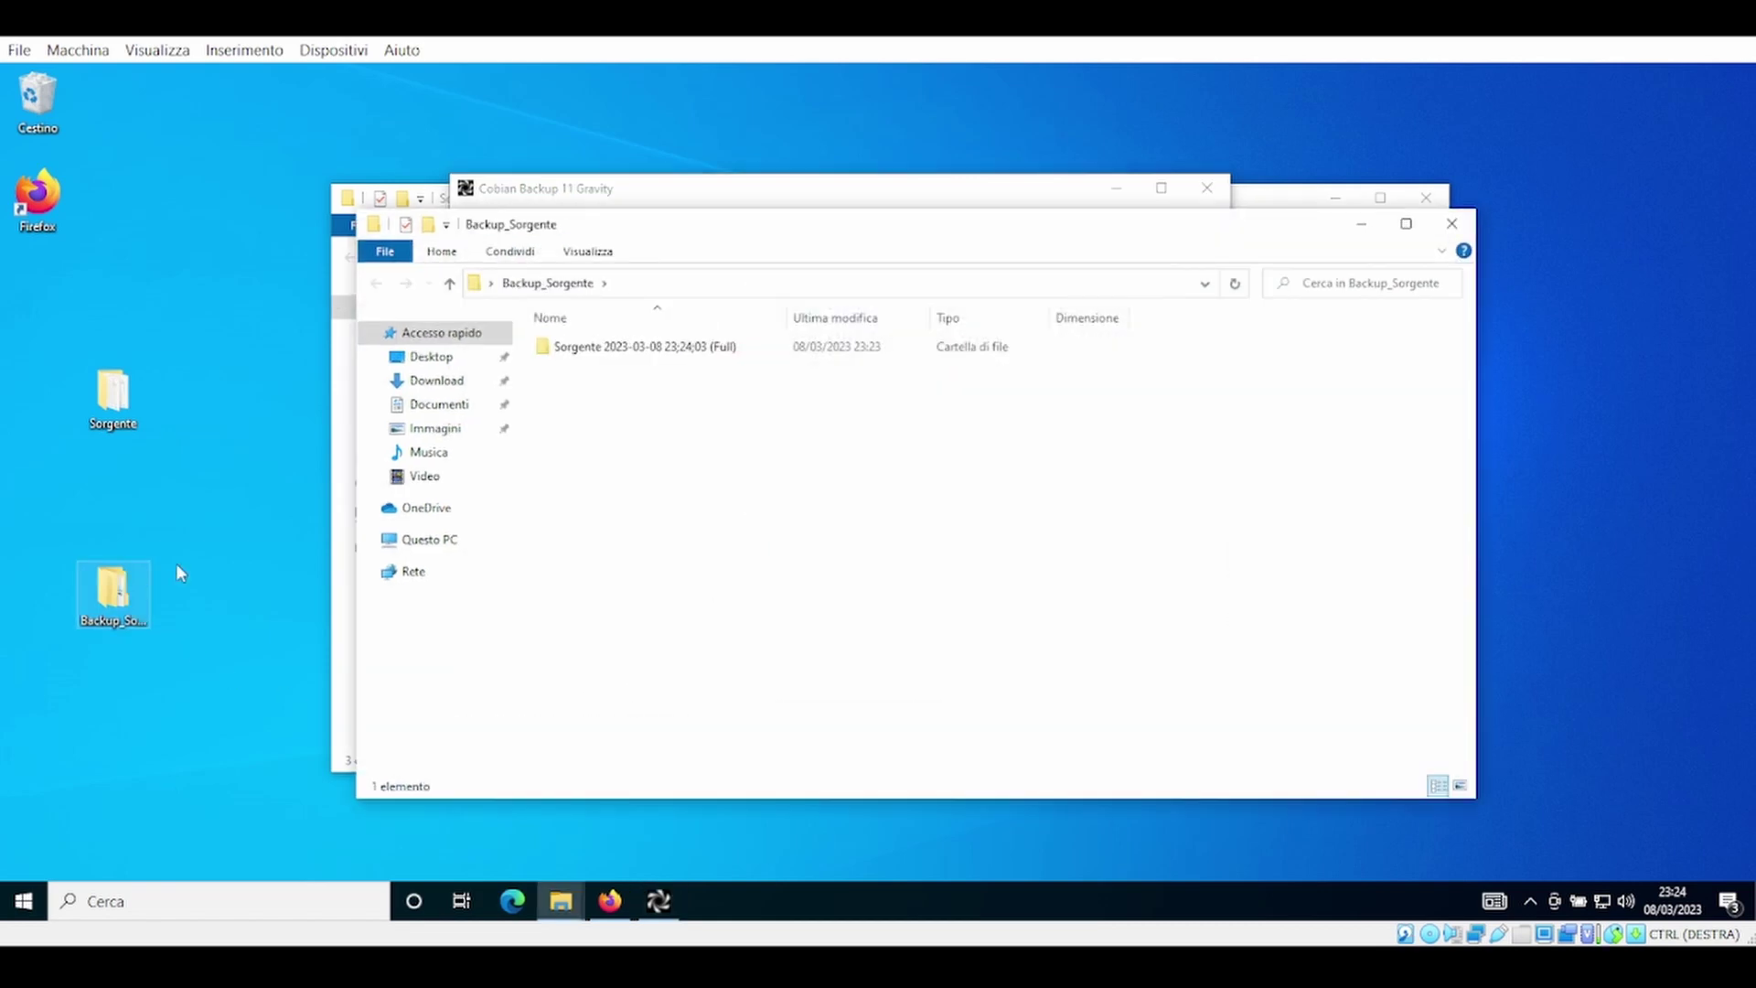
pyautogui.doubleClick(699, 354)
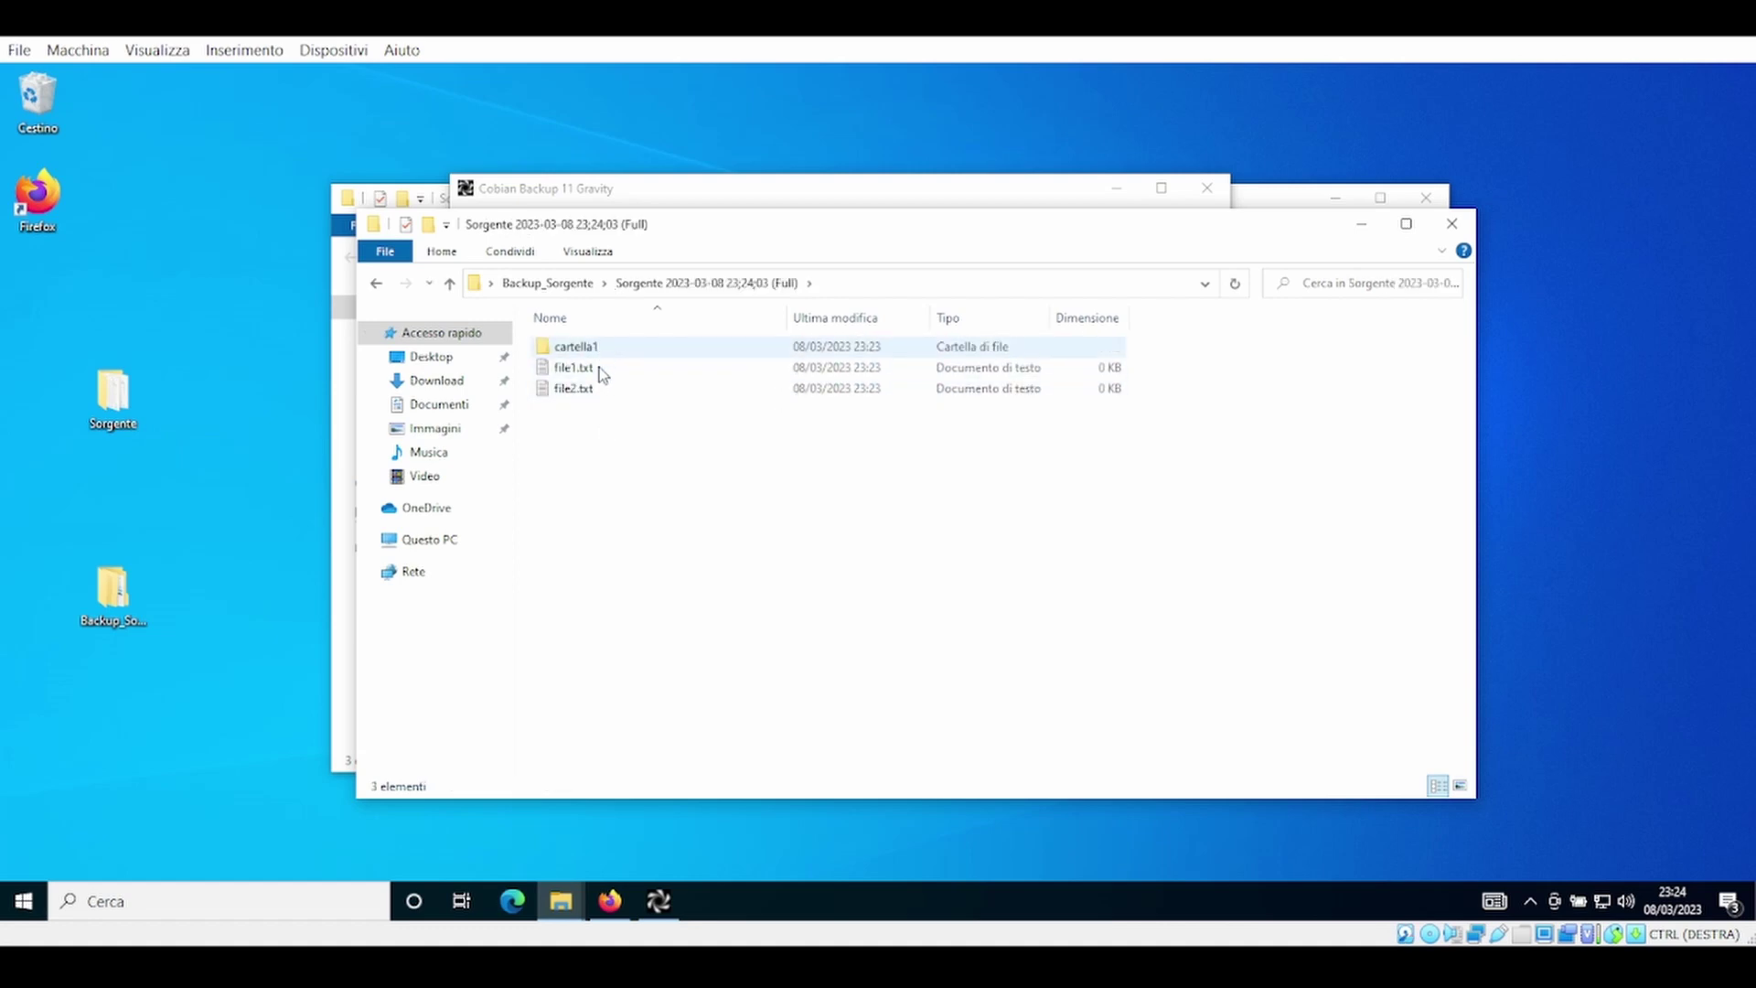
pyautogui.click(1451, 226)
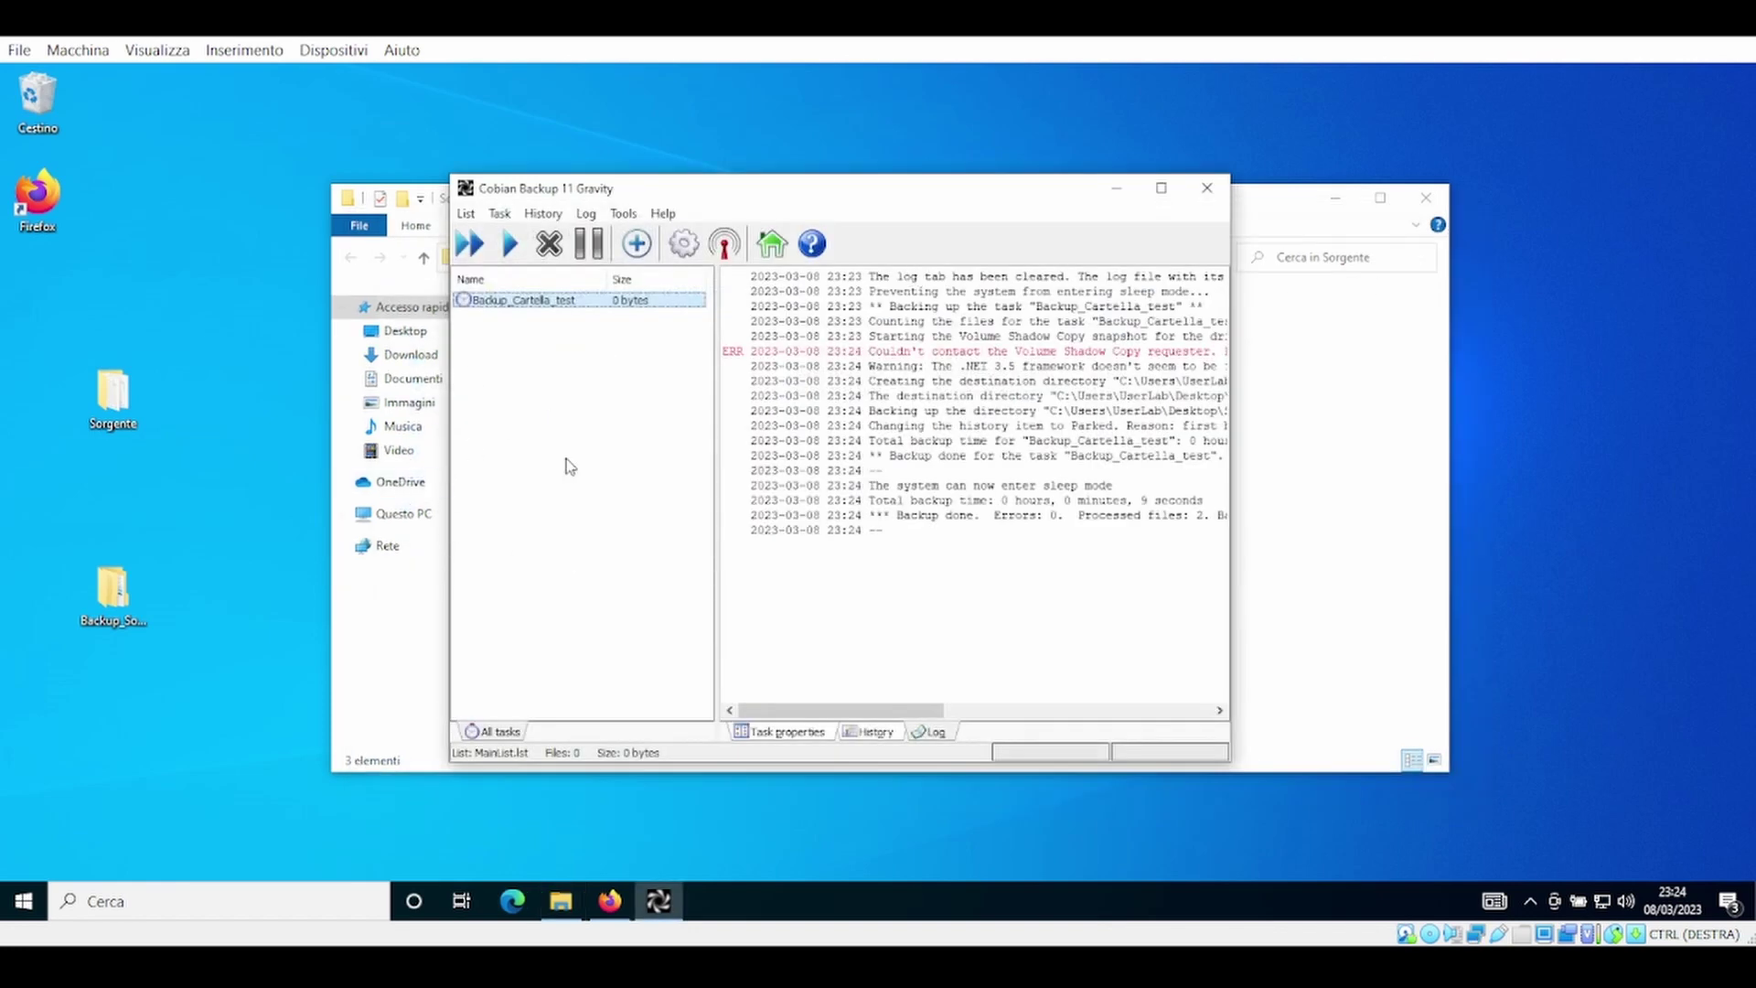
# Reopen the Sorgente folder and create a new subfolder named cartella2 in it.
pyautogui.doubleClick(128, 407)
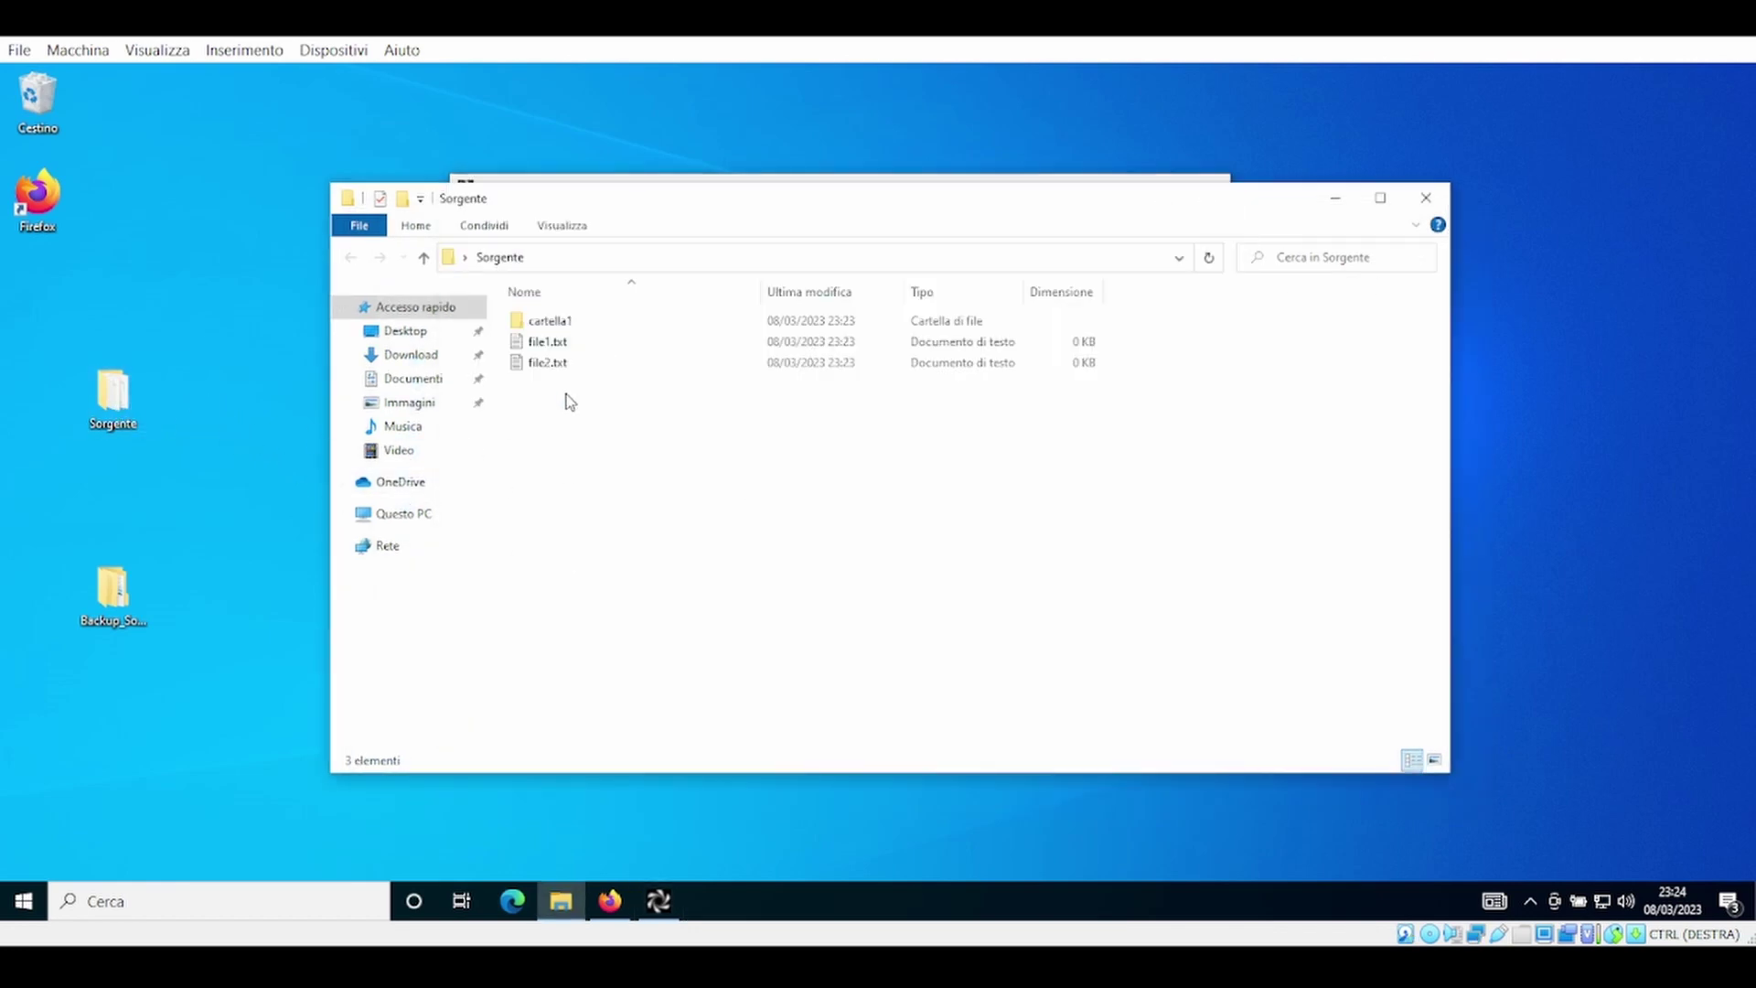
pyautogui.rightClick(567, 401)
pyautogui.moveTo(707, 648)
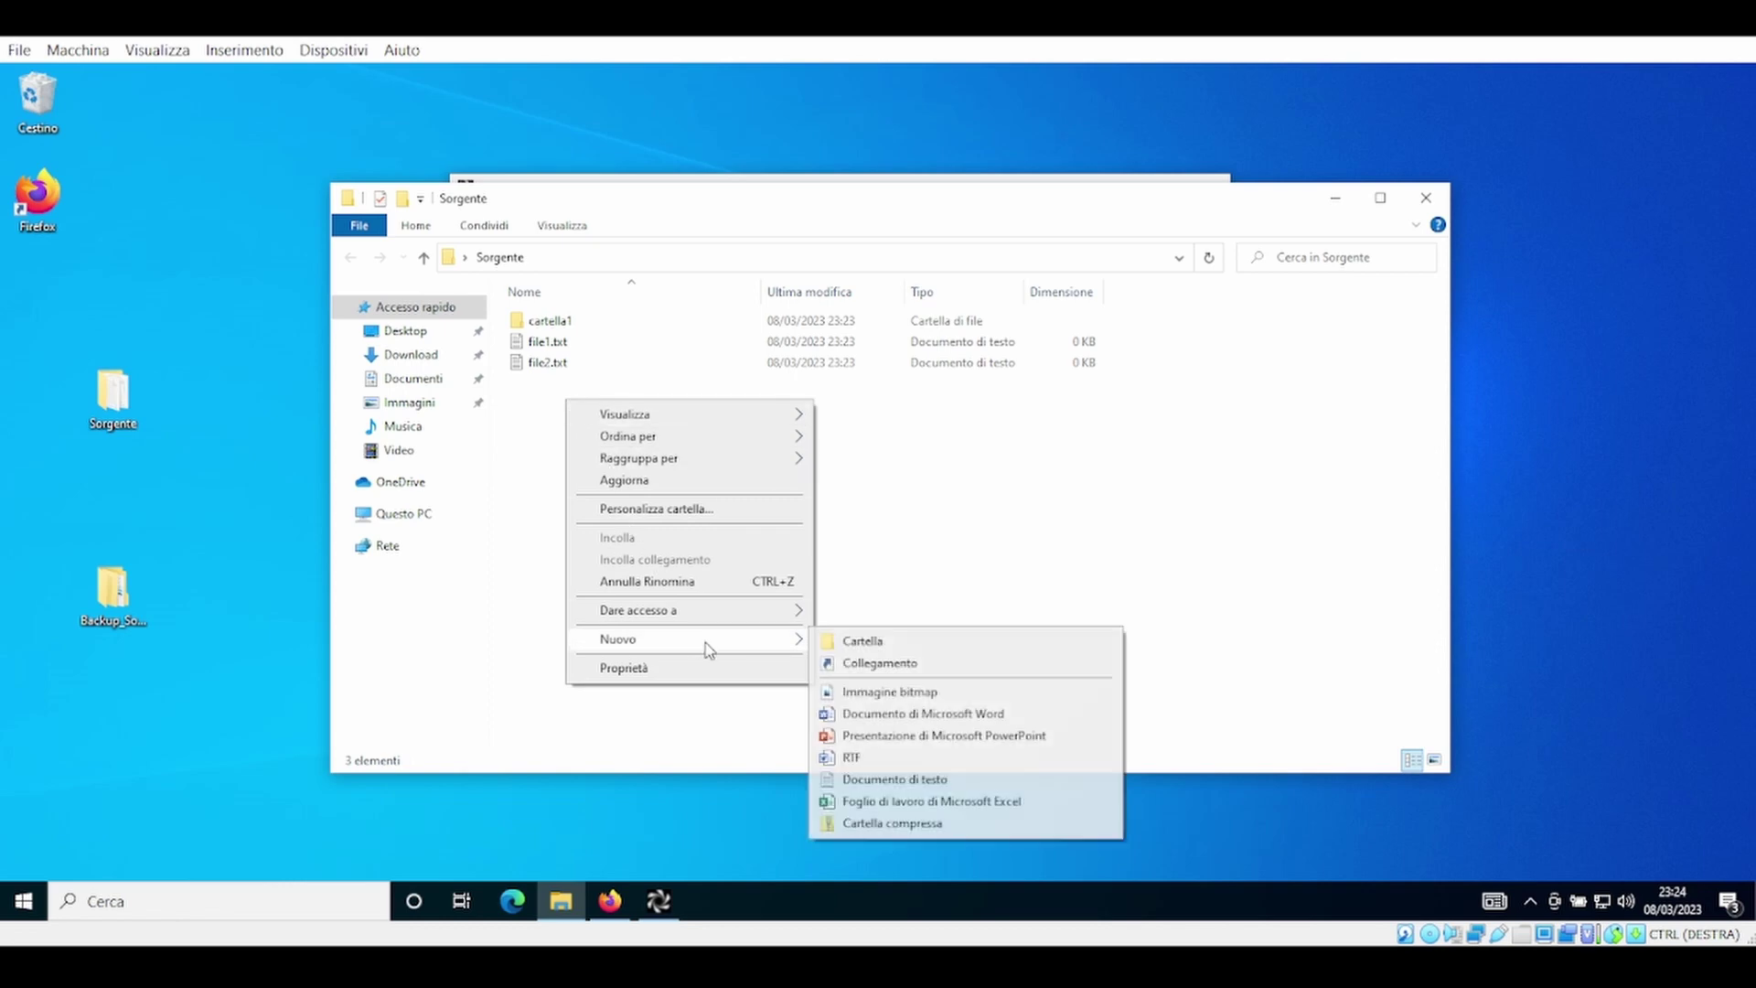
pyautogui.click(864, 642)
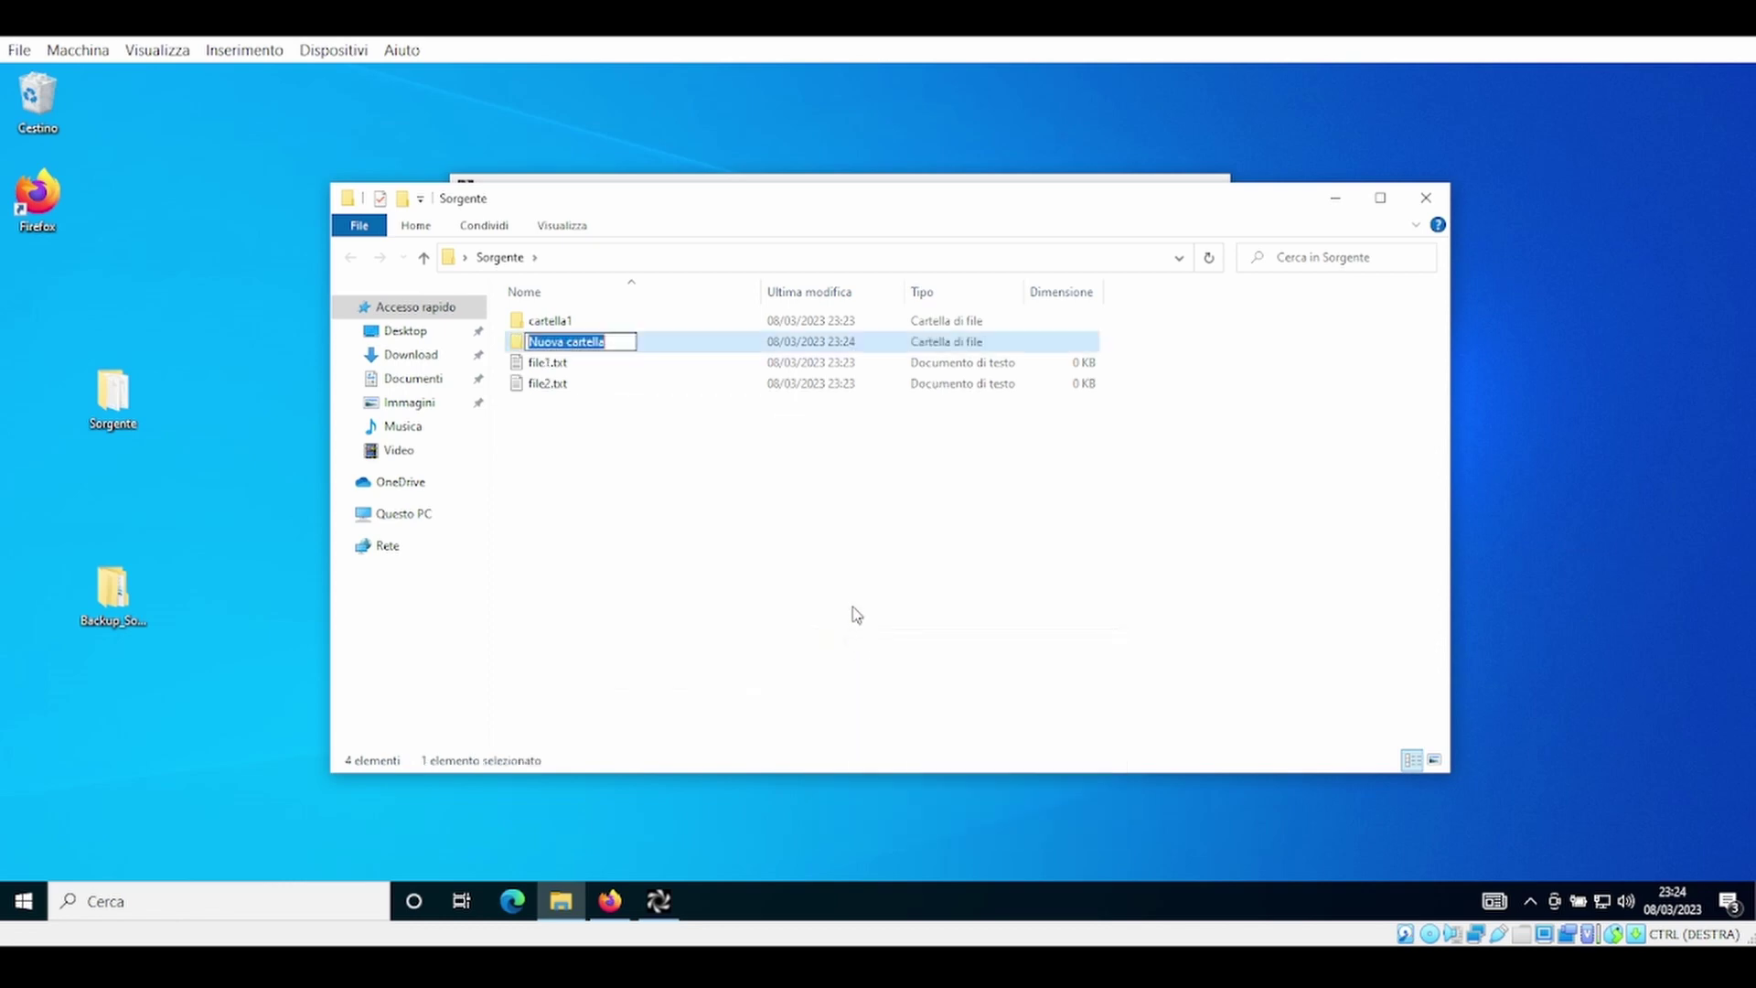
pyautogui.write('carte')
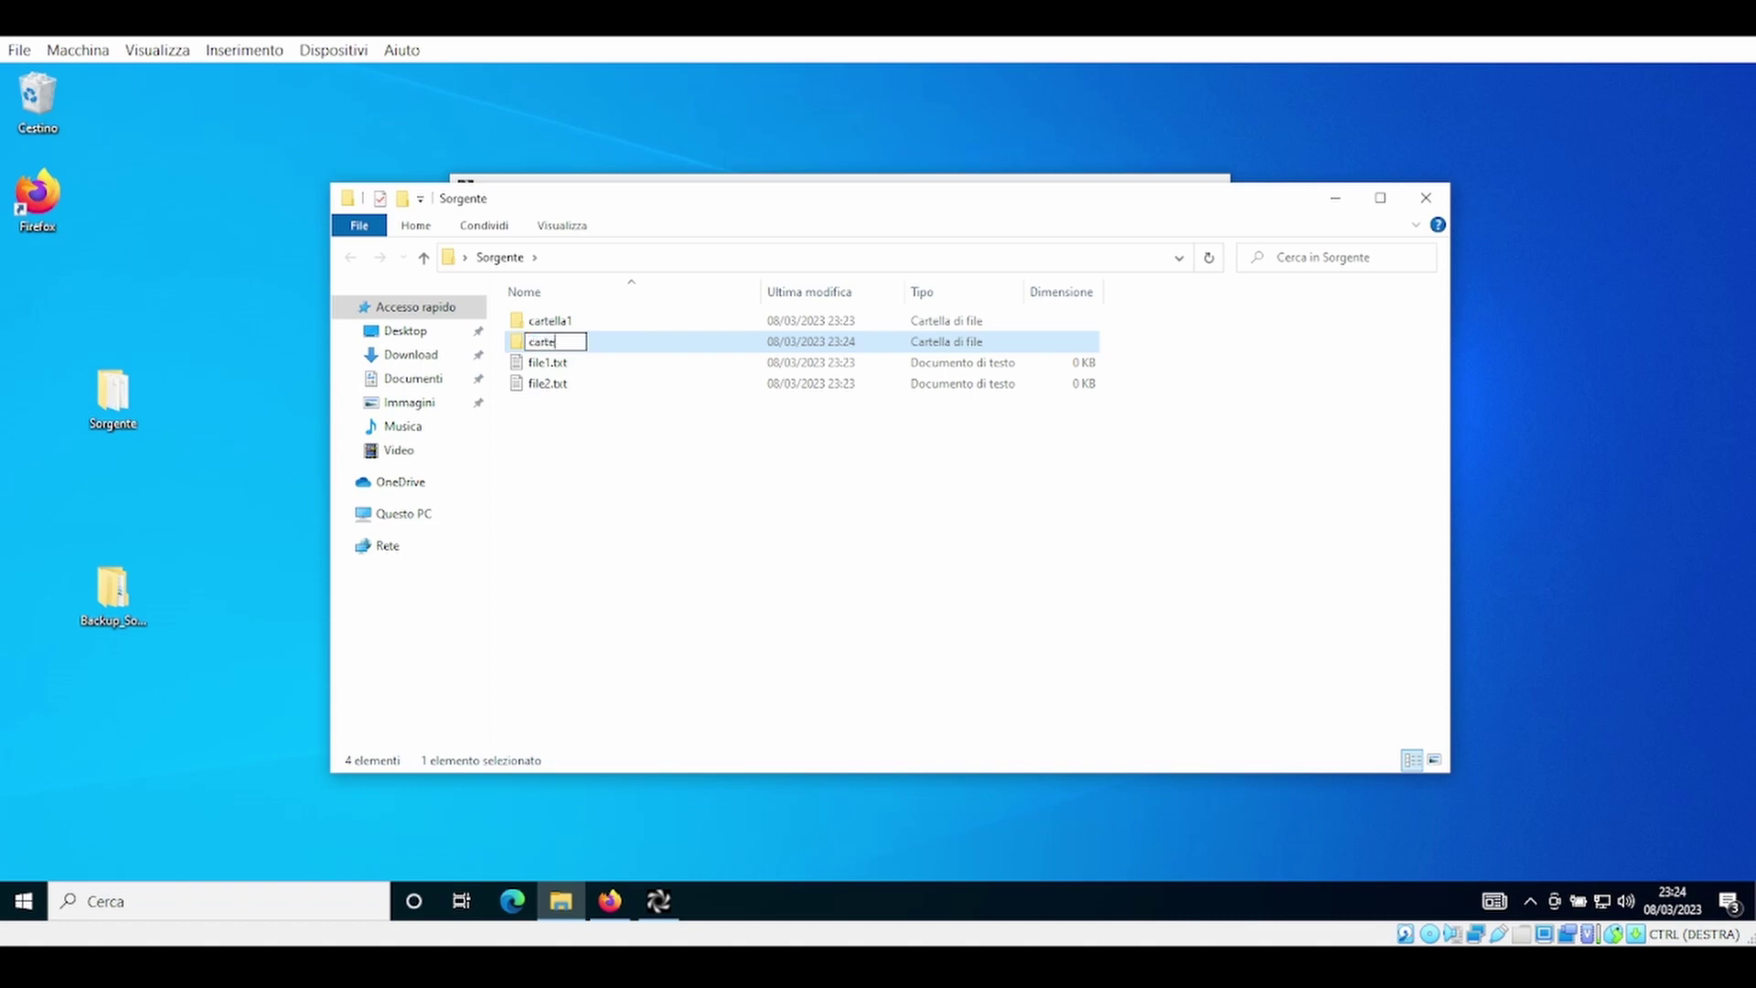
pyautogui.press('Return')
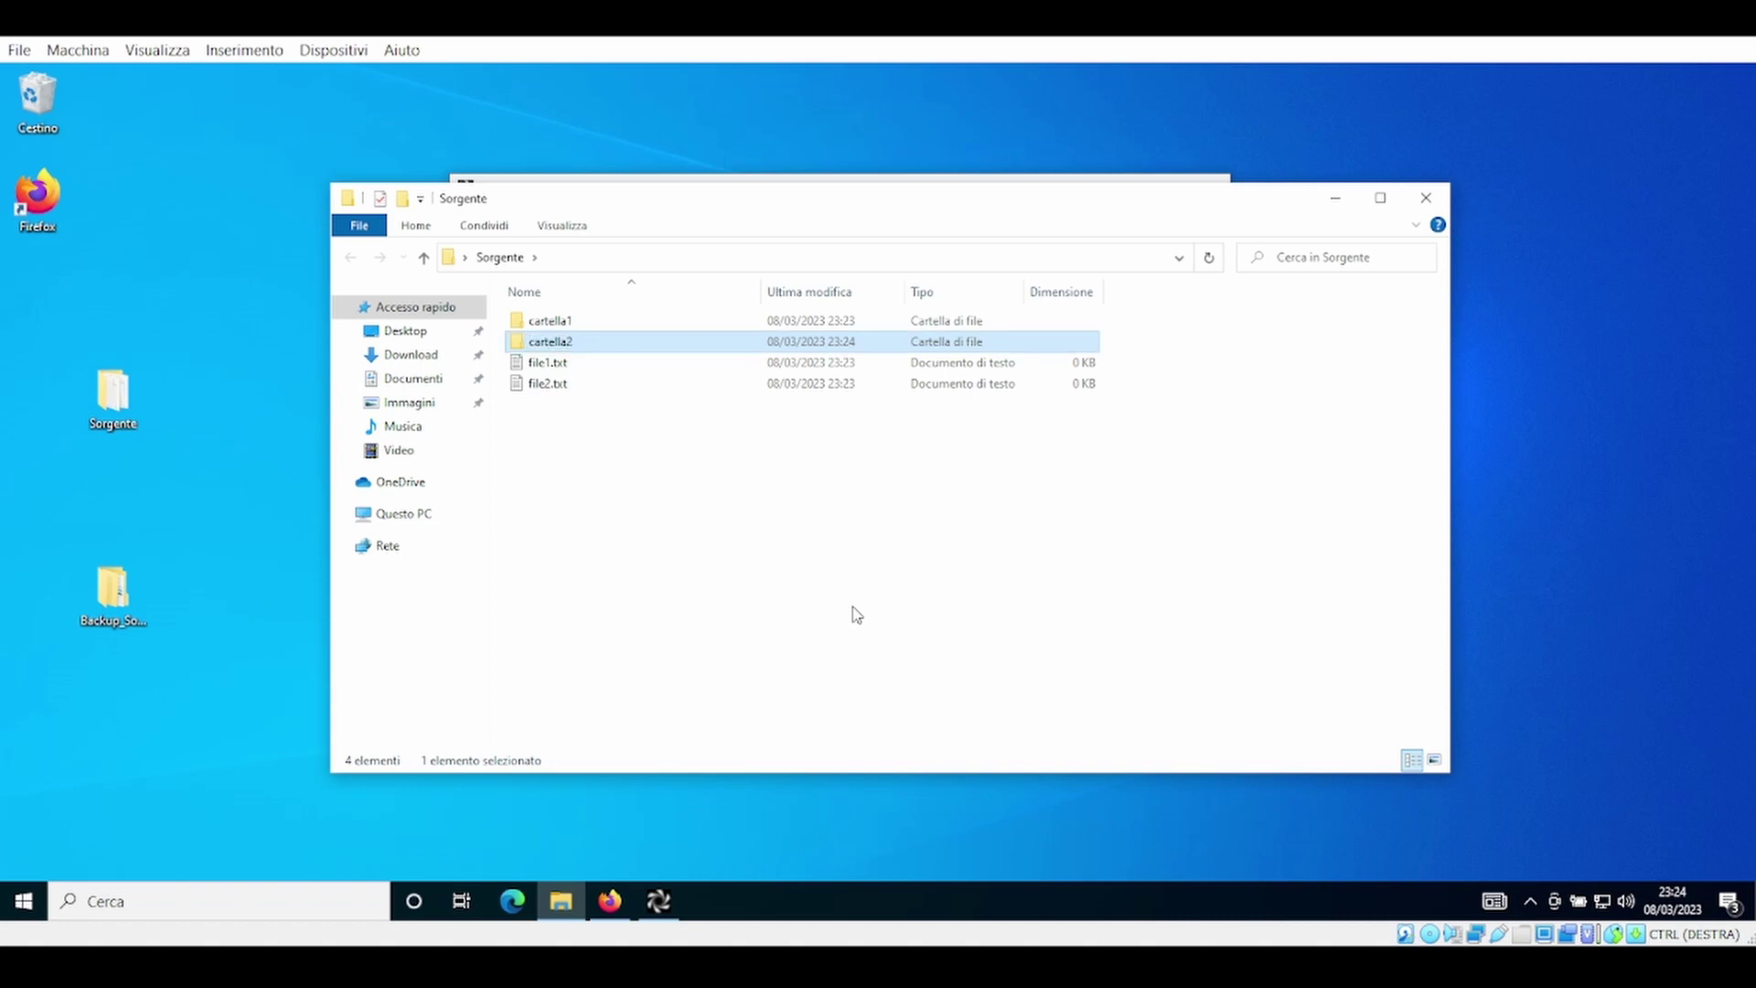
# Create another subfolder named cartella3 in Sorgente and minimize the folder window.
pyautogui.rightClick(520, 454)
pyautogui.moveTo(640, 689)
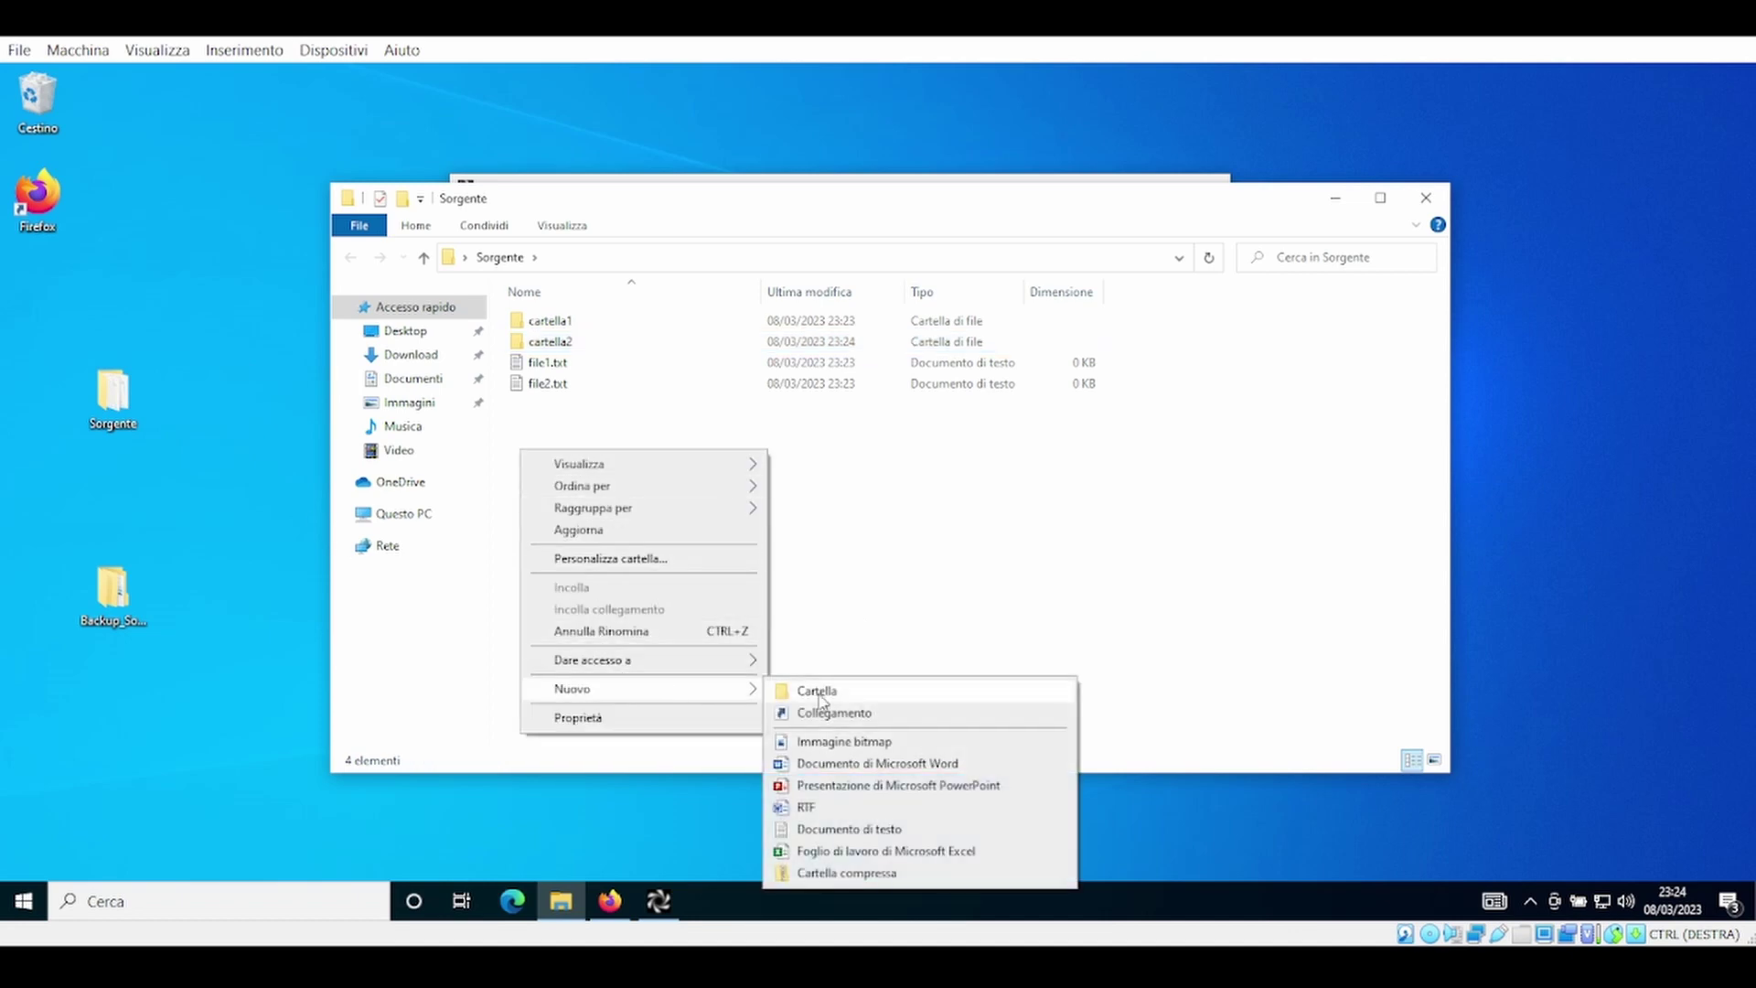
pyautogui.click(810, 688)
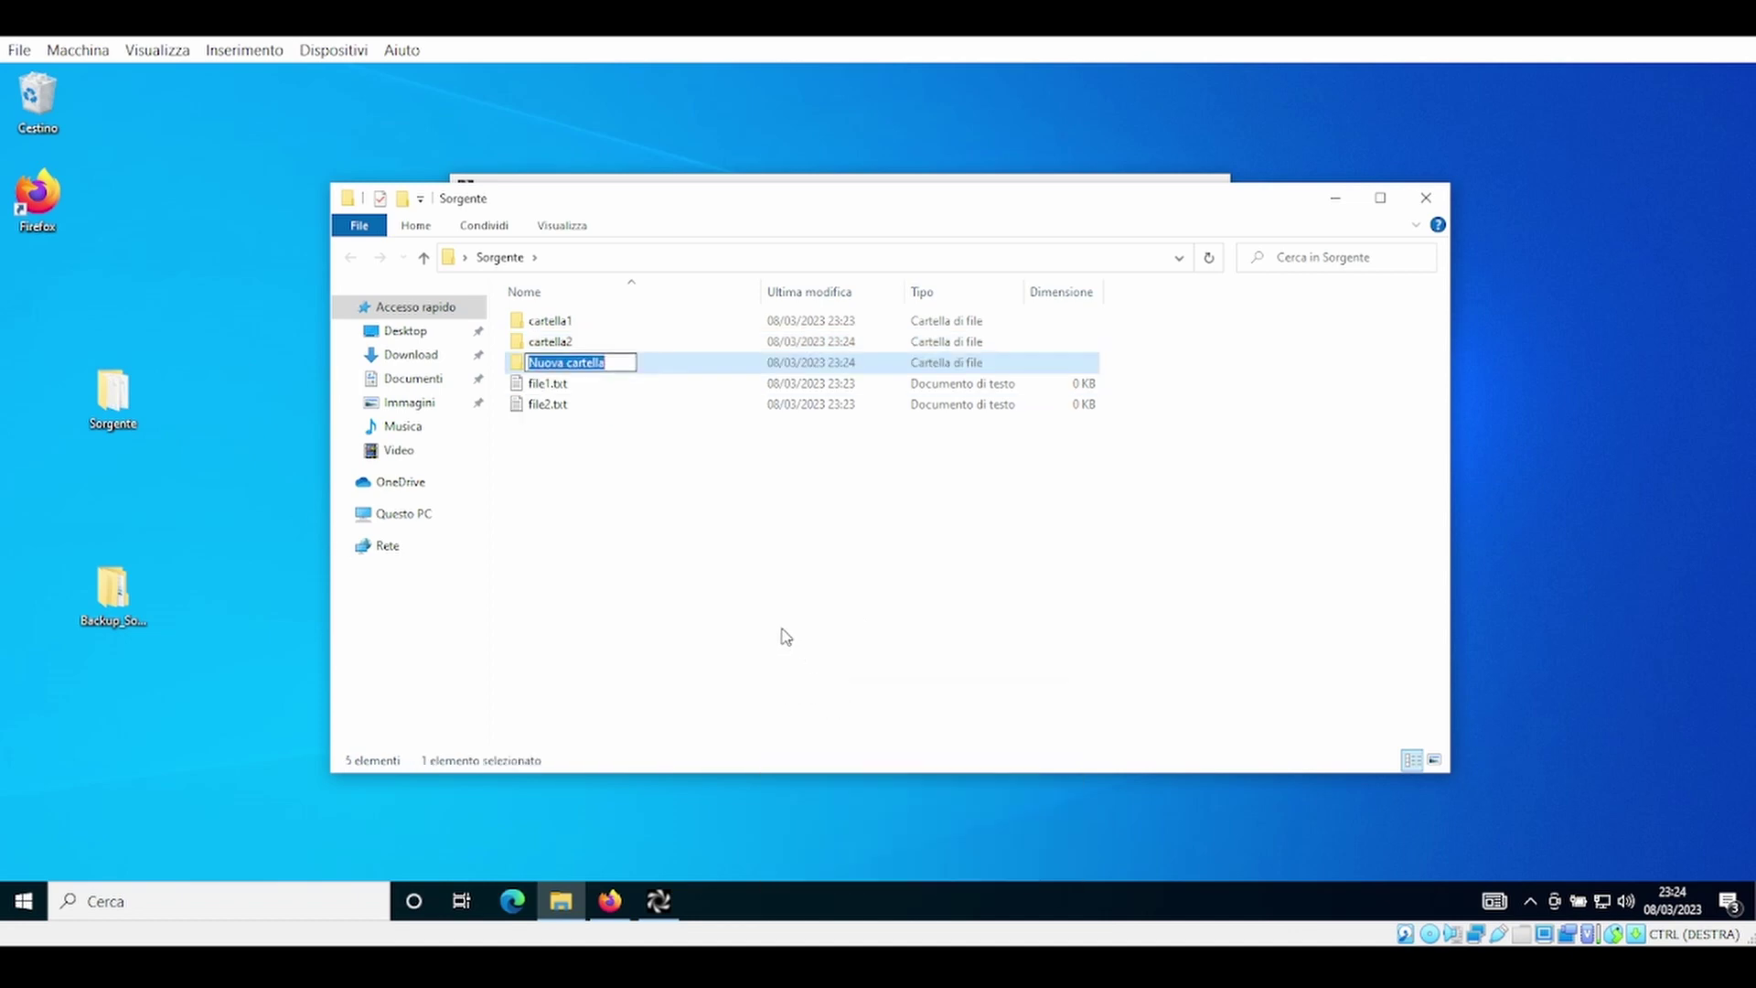
pyautogui.write('cartell')
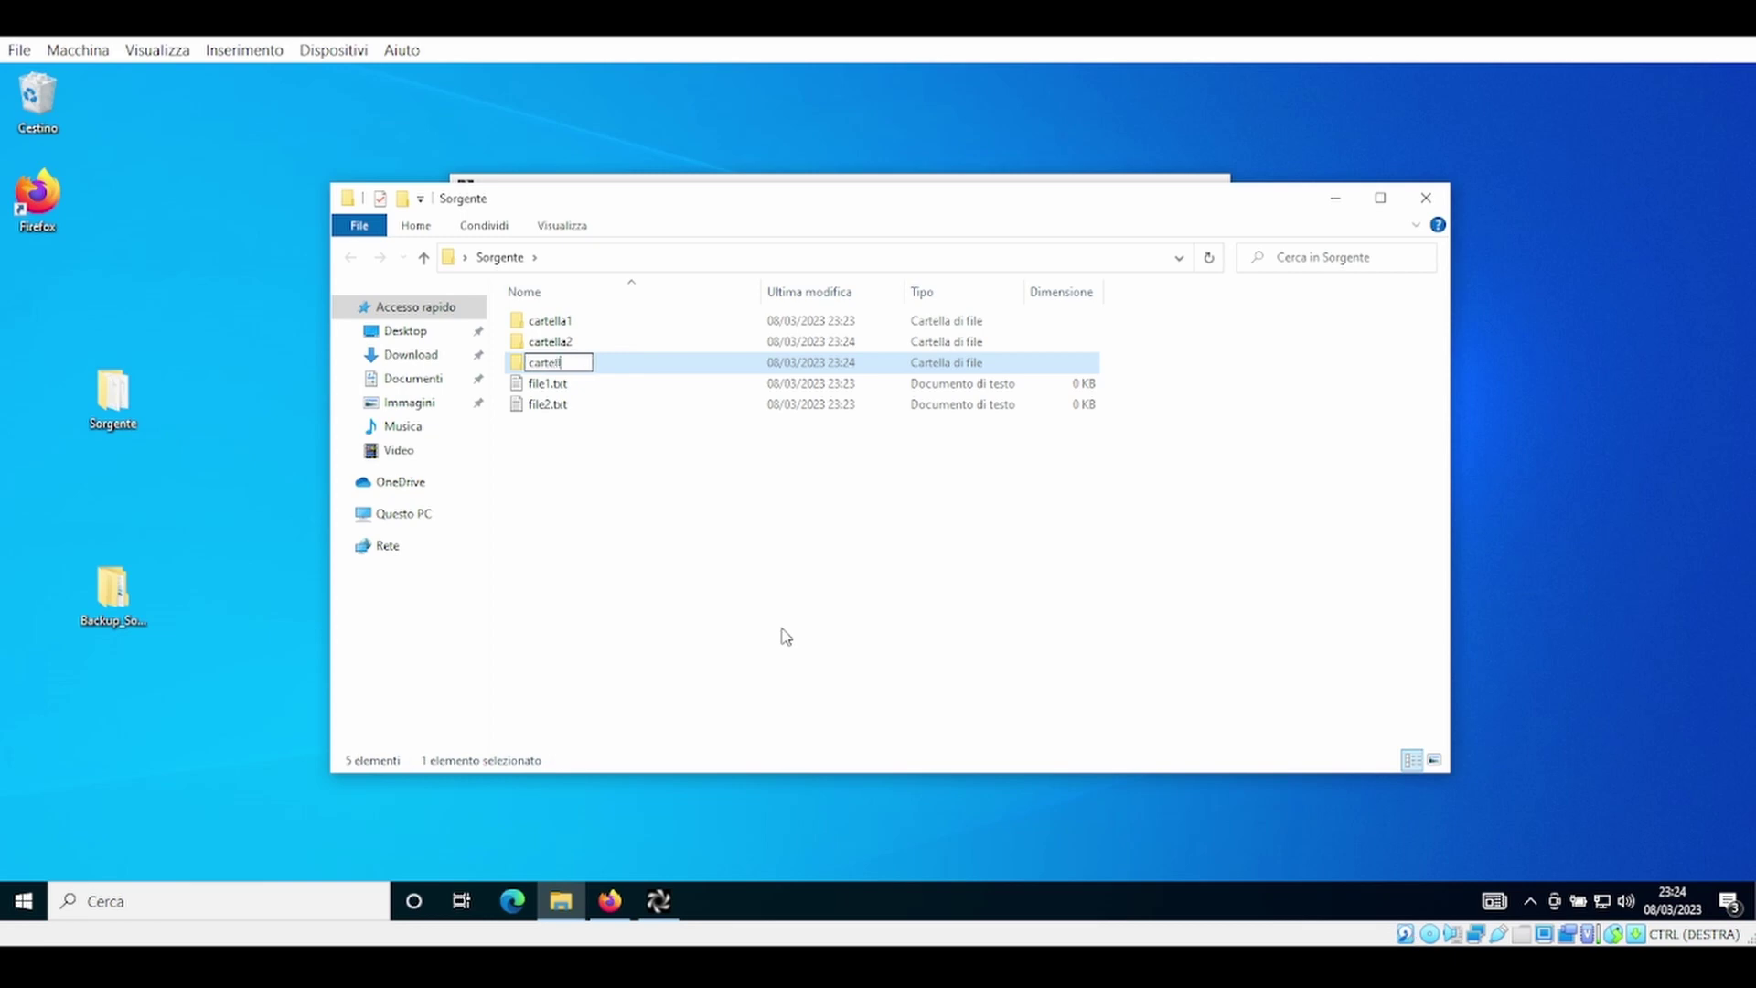
pyautogui.write('a3')
pyautogui.press('Return')
pyautogui.click(1336, 198)
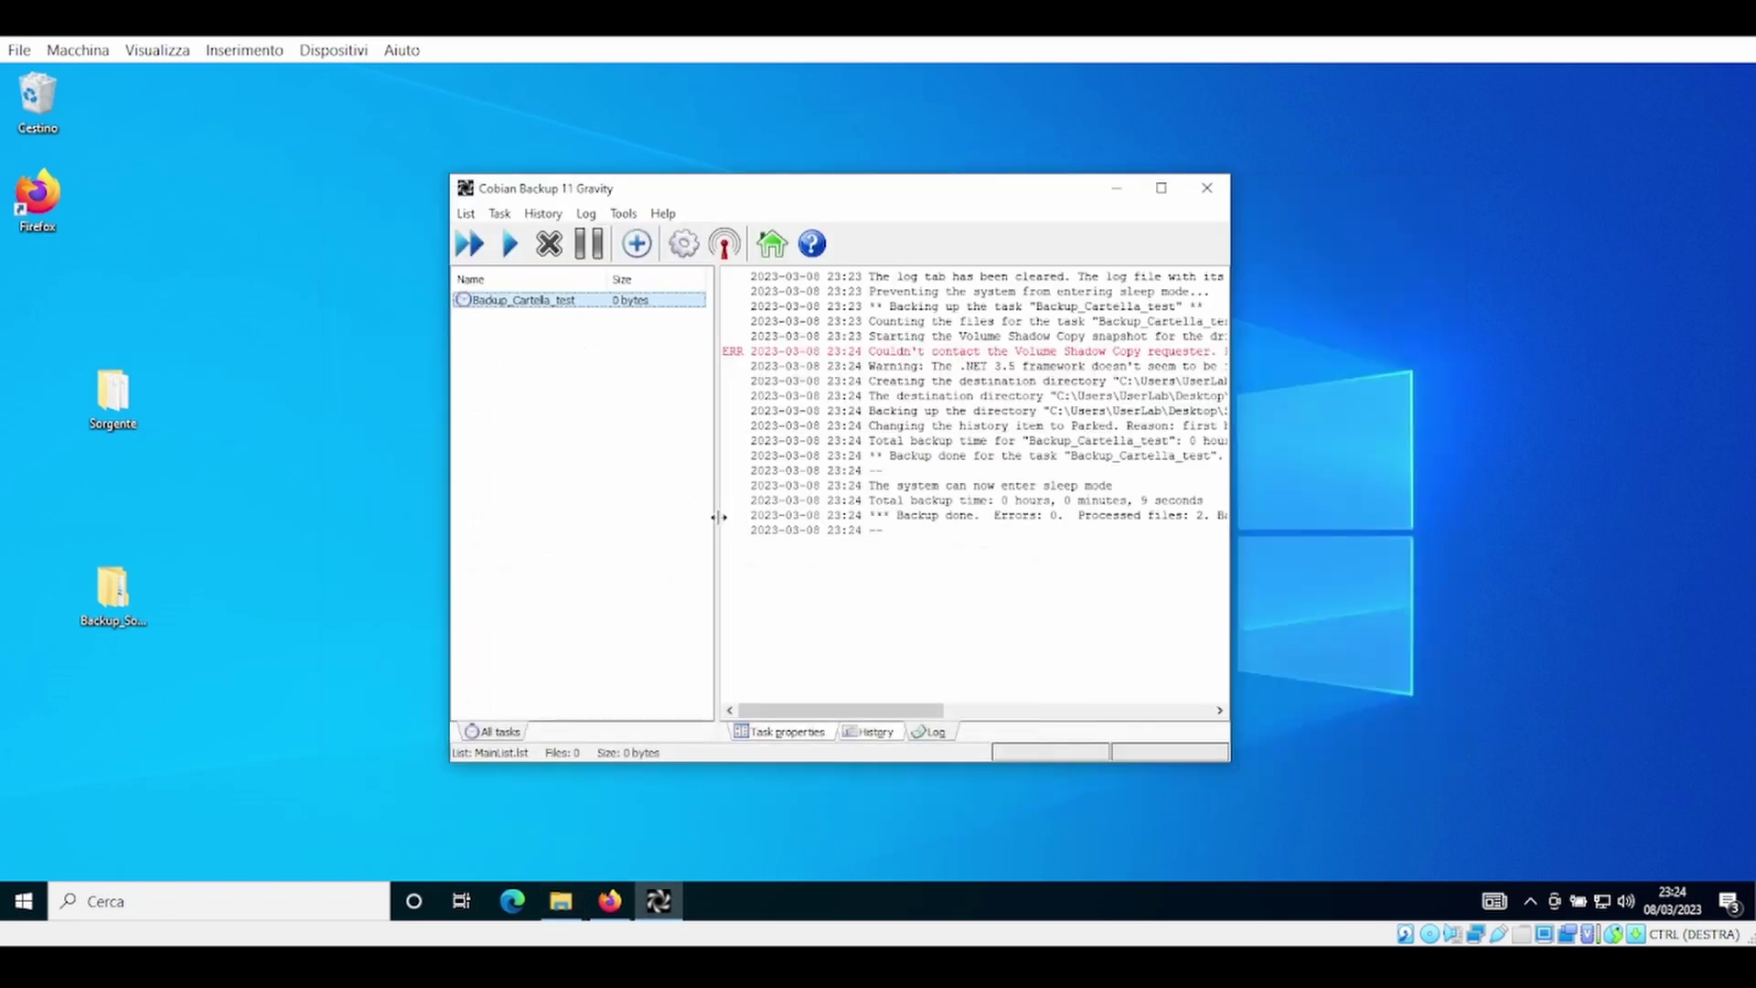
# Review the Schedule settings of the Backup_Cartella_test task and accept its properties.
pyautogui.rightClick(591, 301)
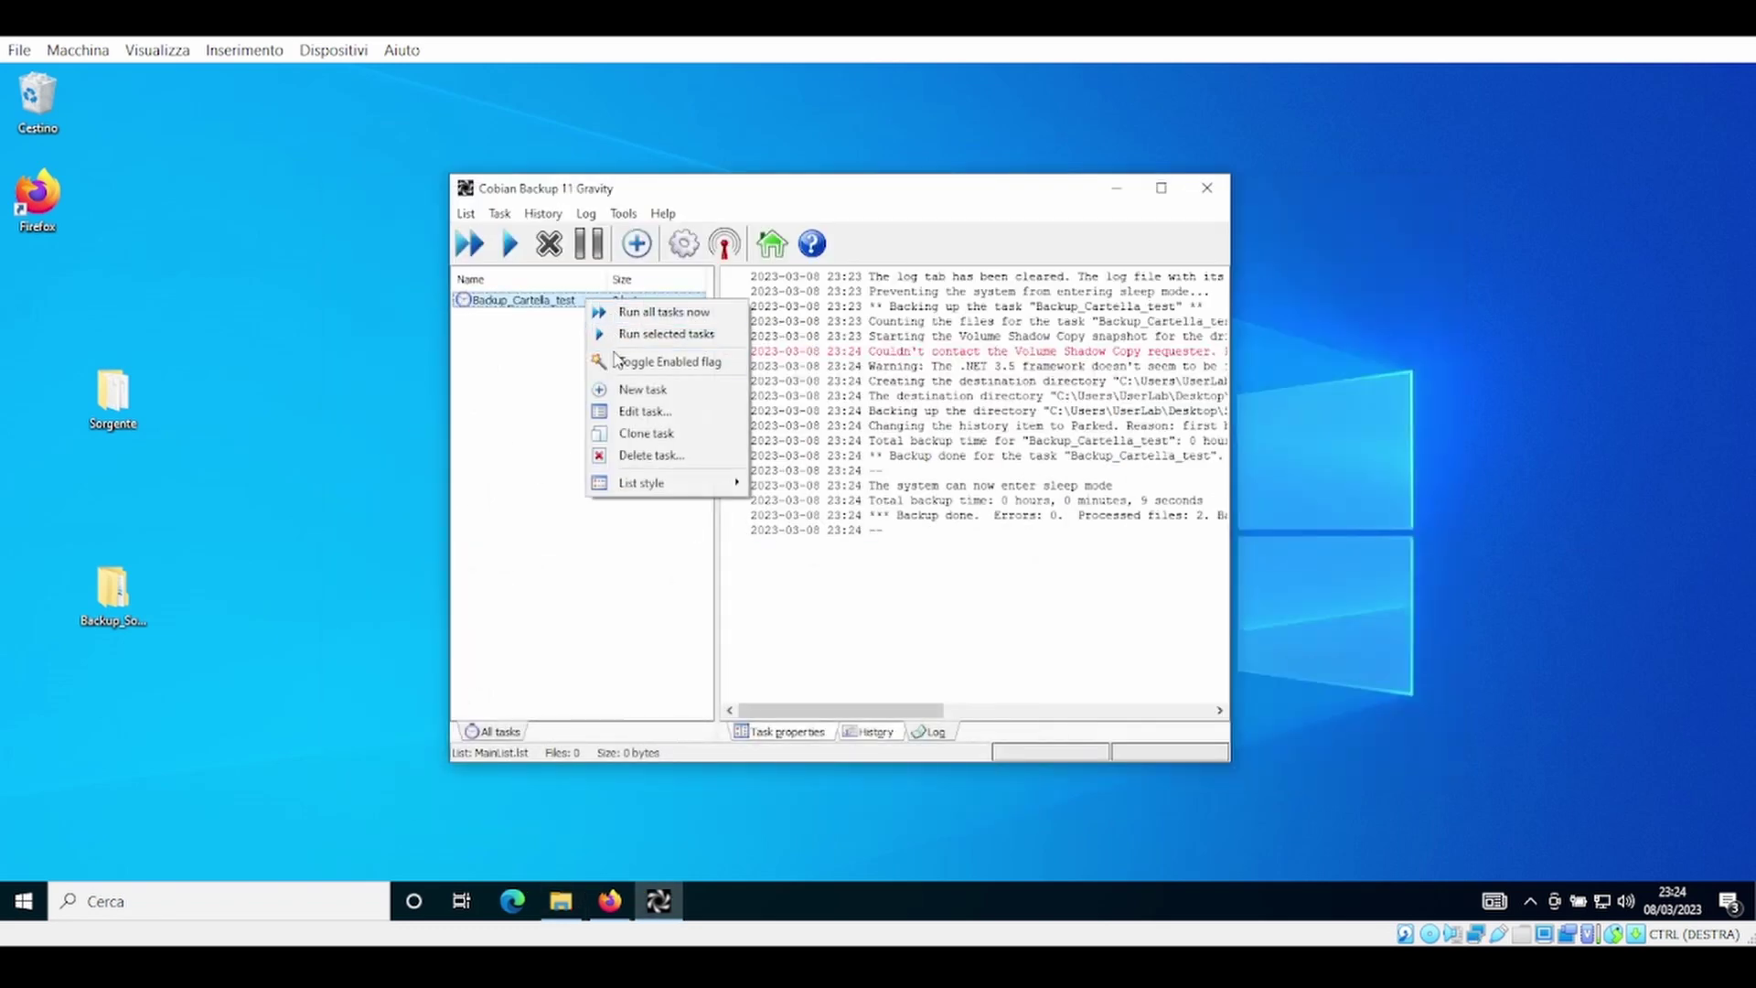
pyautogui.click(667, 418)
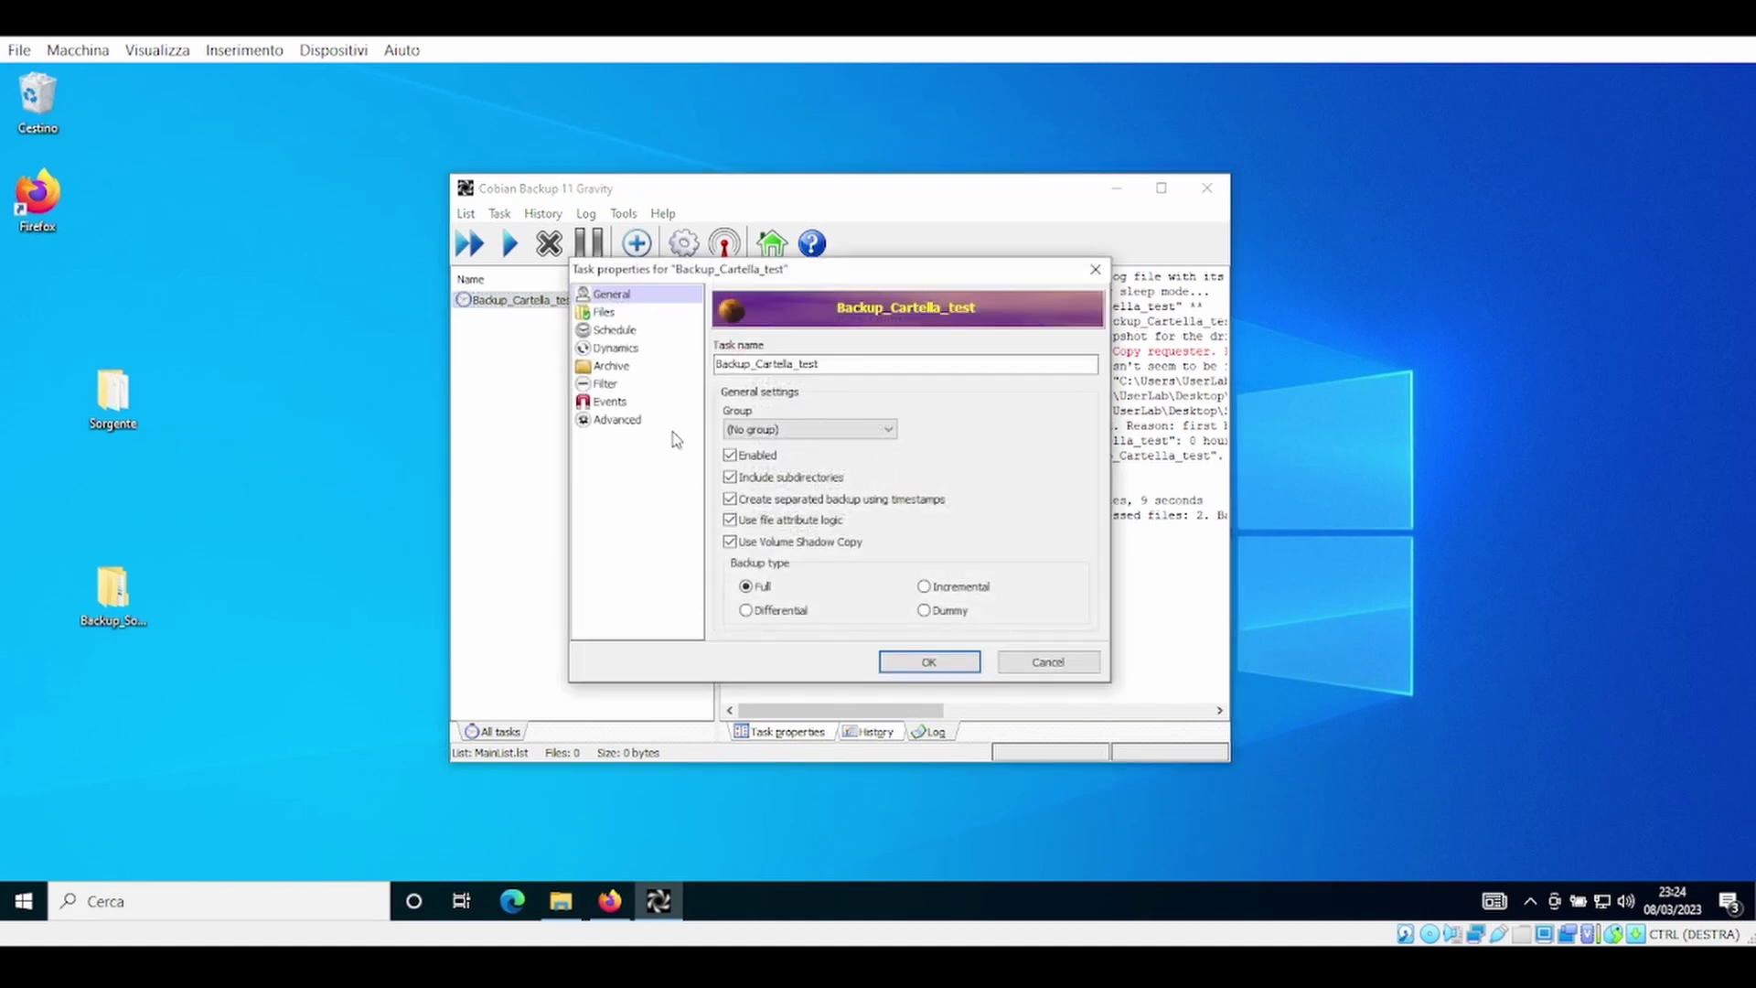
pyautogui.click(615, 330)
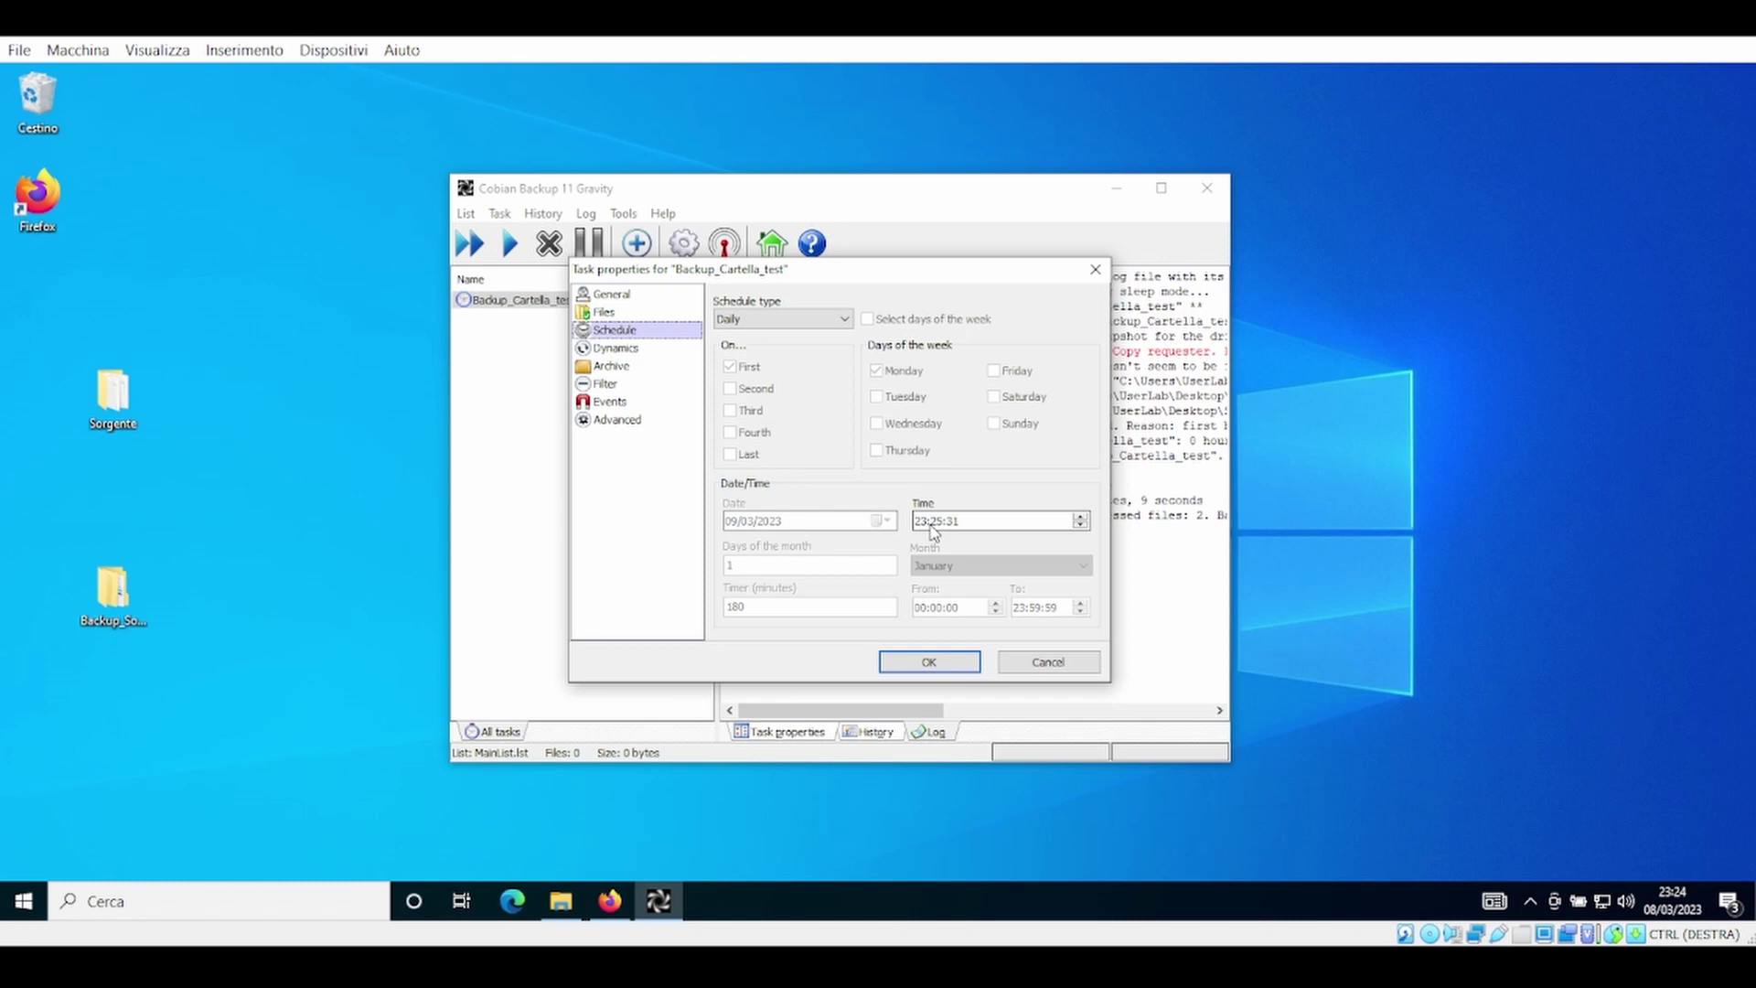
pyautogui.click(942, 662)
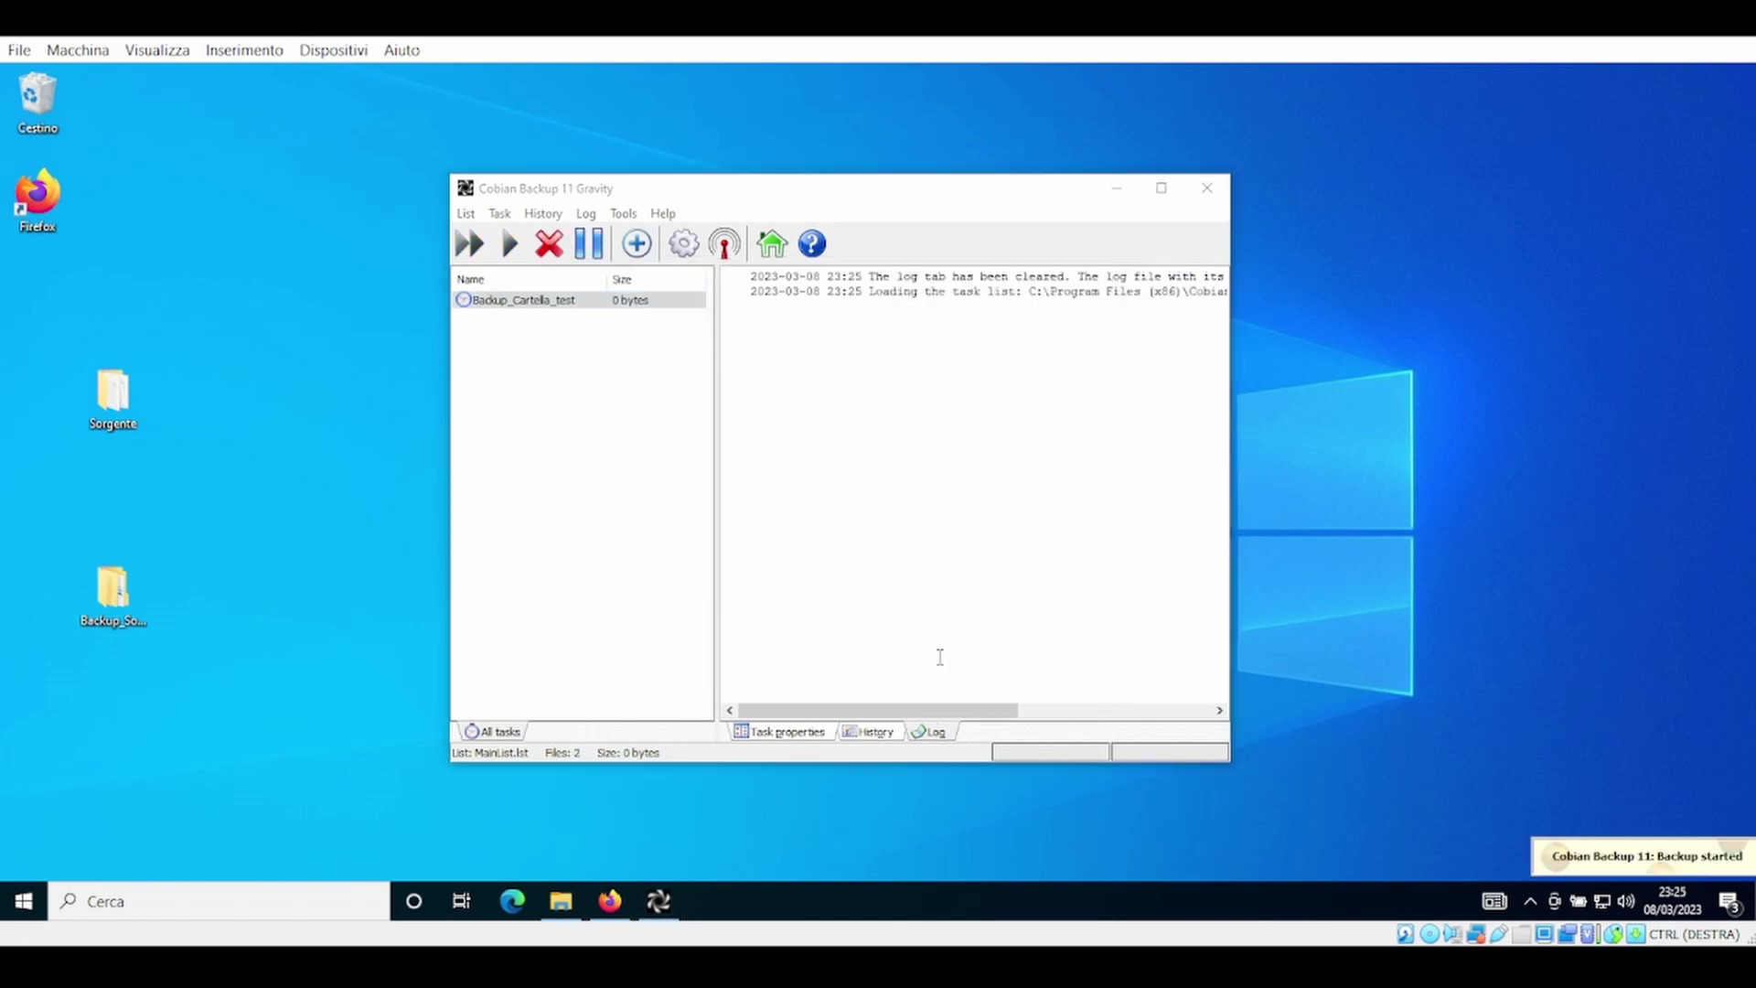
# Open Backup_Sorgente and examine the contents of the earlier and the newer full backup folders.
pyautogui.doubleClick(113, 590)
pyautogui.doubleClick(695, 374)
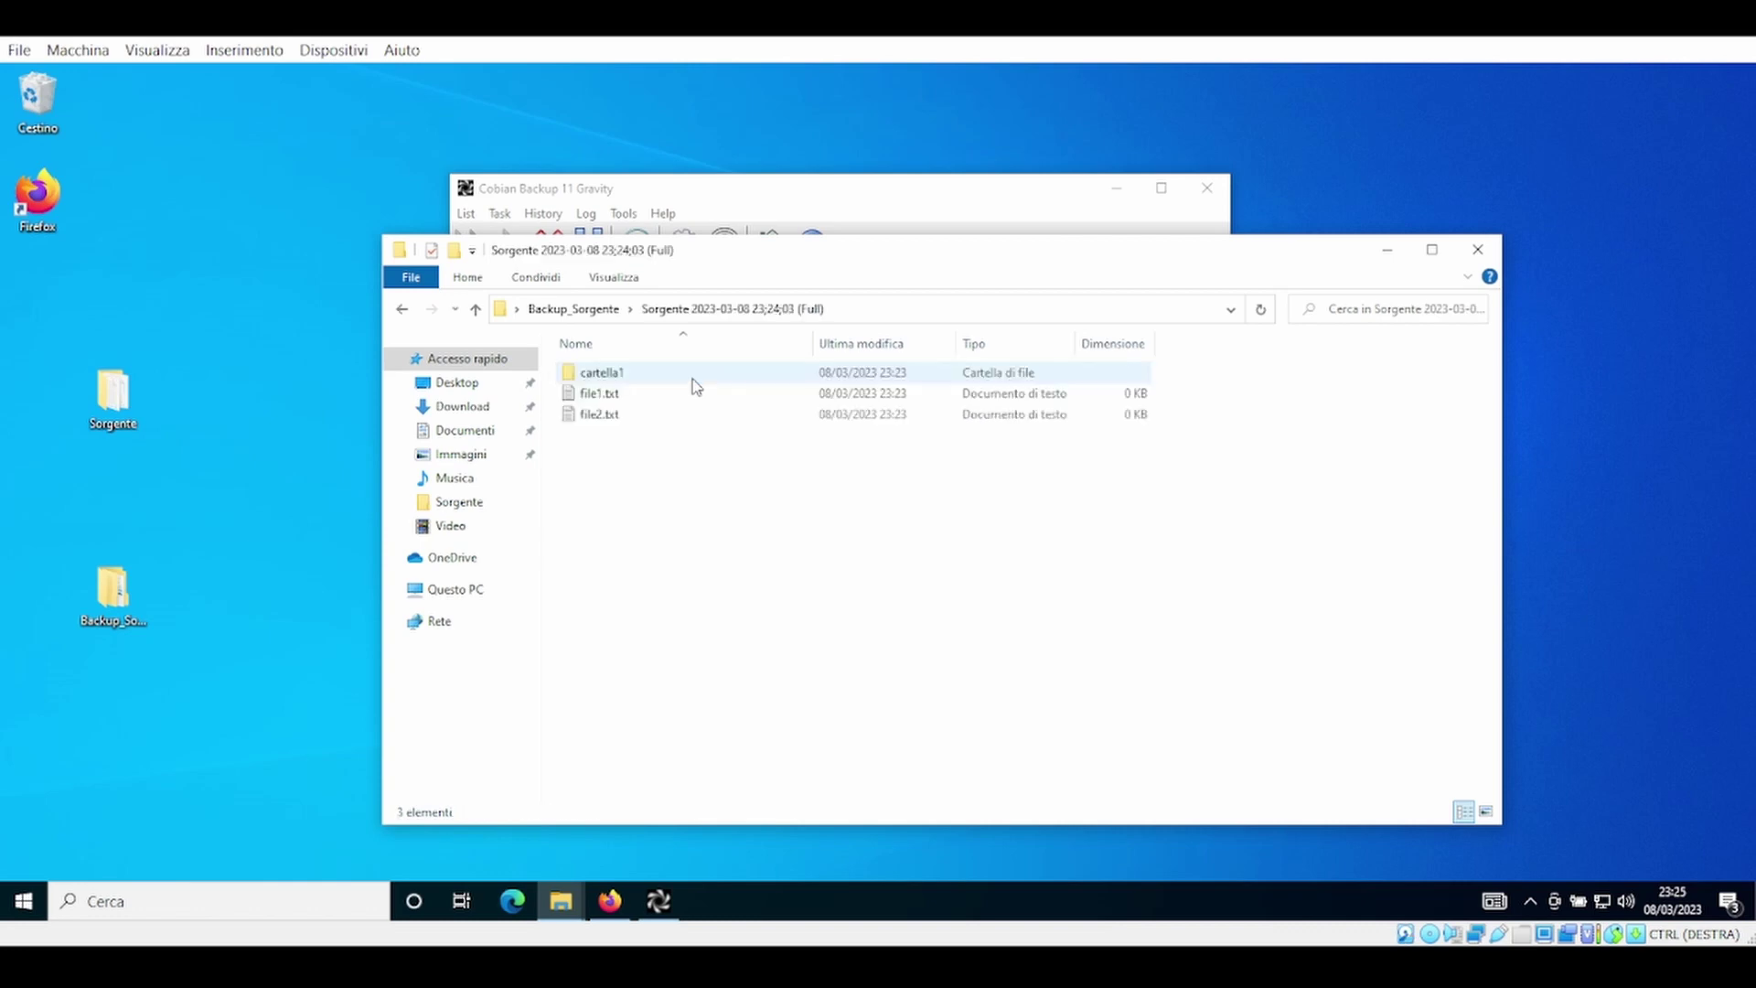
pyautogui.click(474, 309)
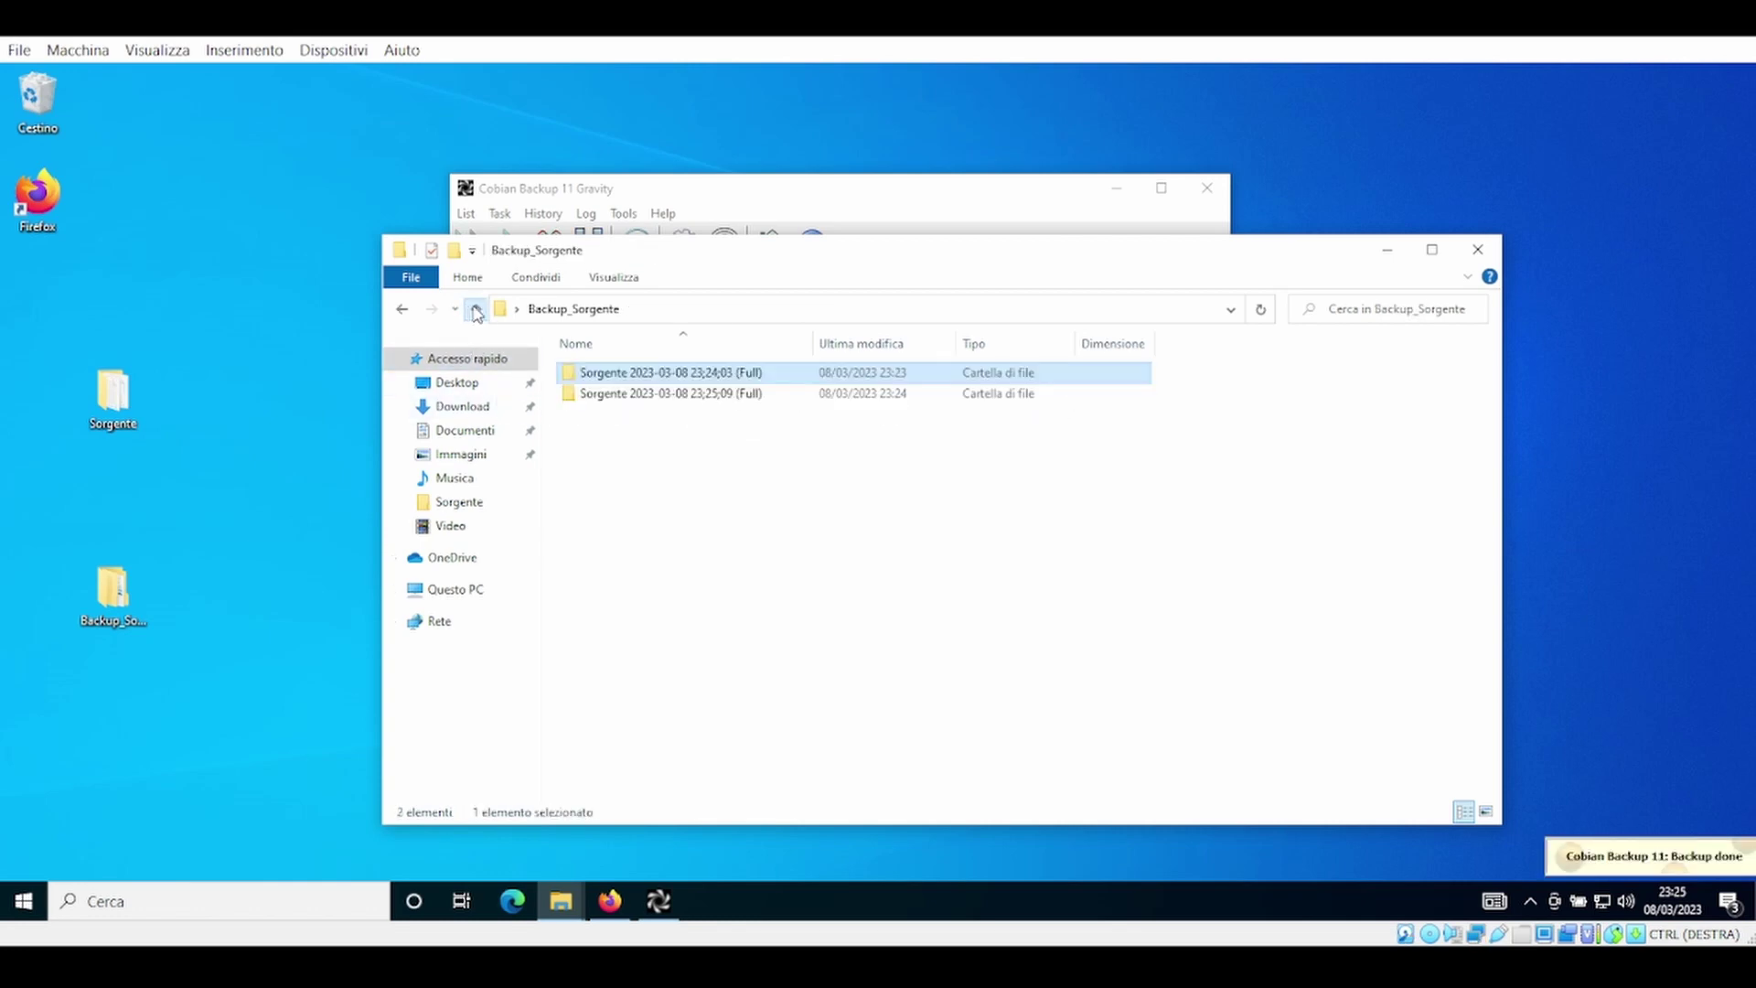
pyautogui.doubleClick(697, 399)
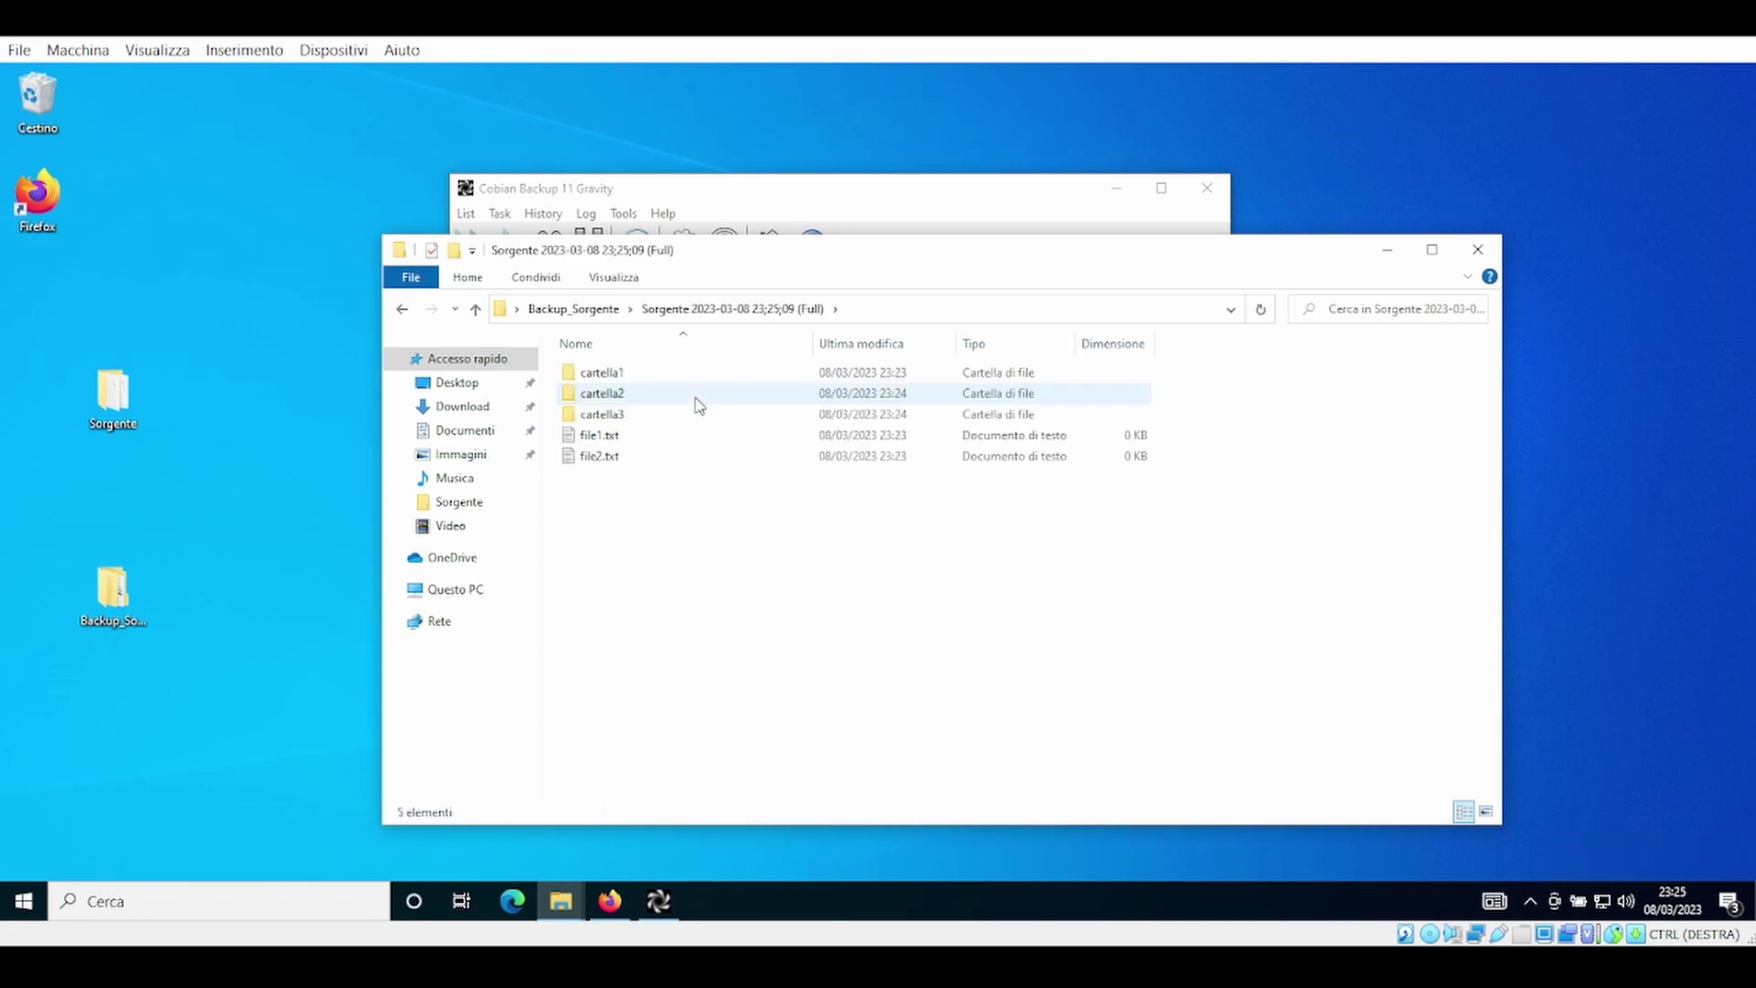
# Check the Sorgente folder's contents against the latest backup, and minimize both folder windows.
pyautogui.doubleClick(118, 407)
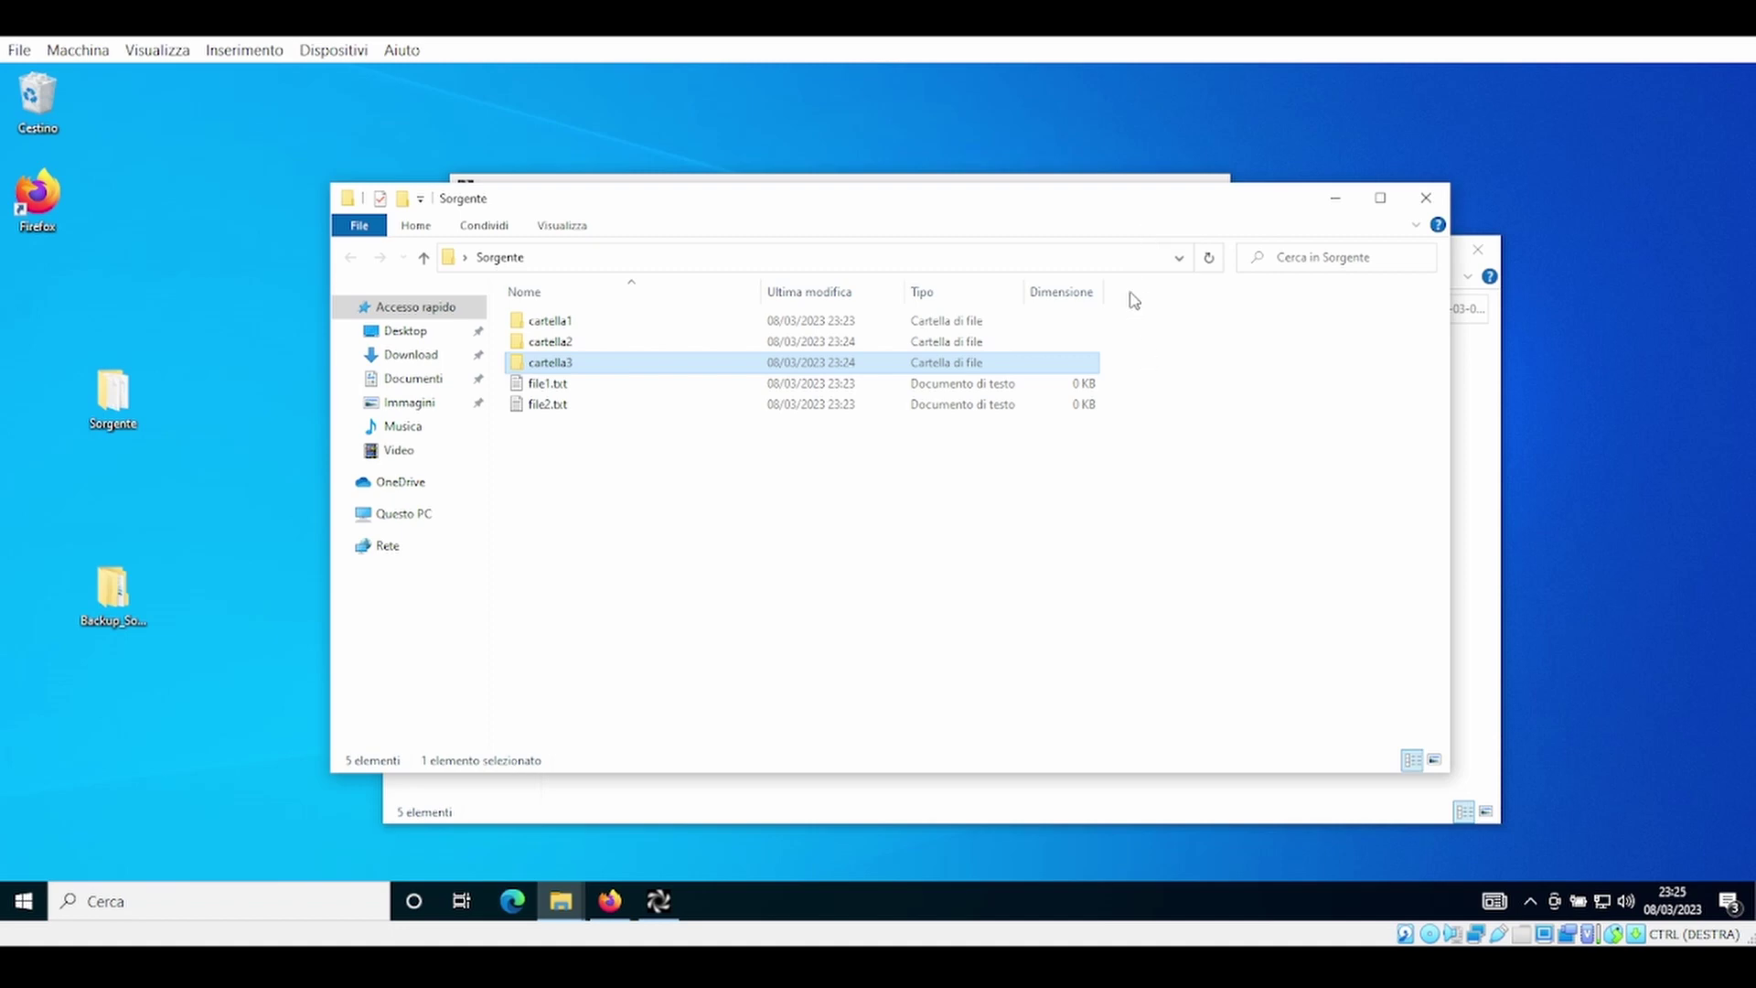
pyautogui.click(1336, 198)
pyautogui.click(1388, 249)
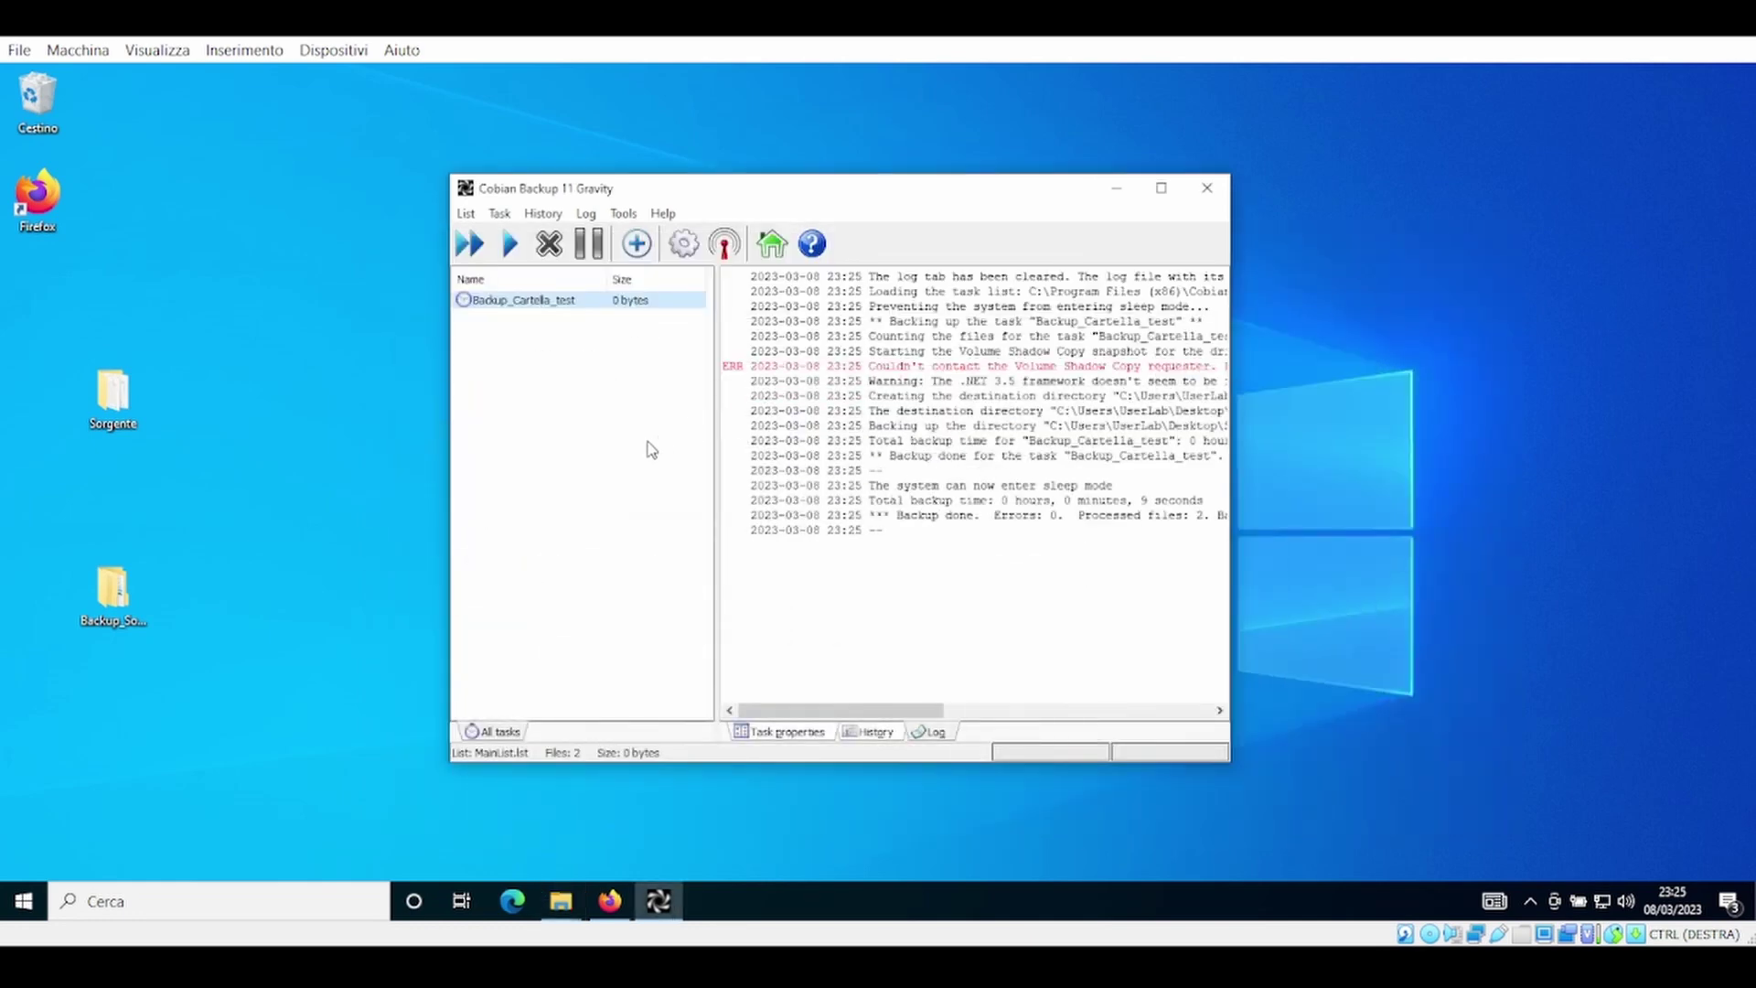